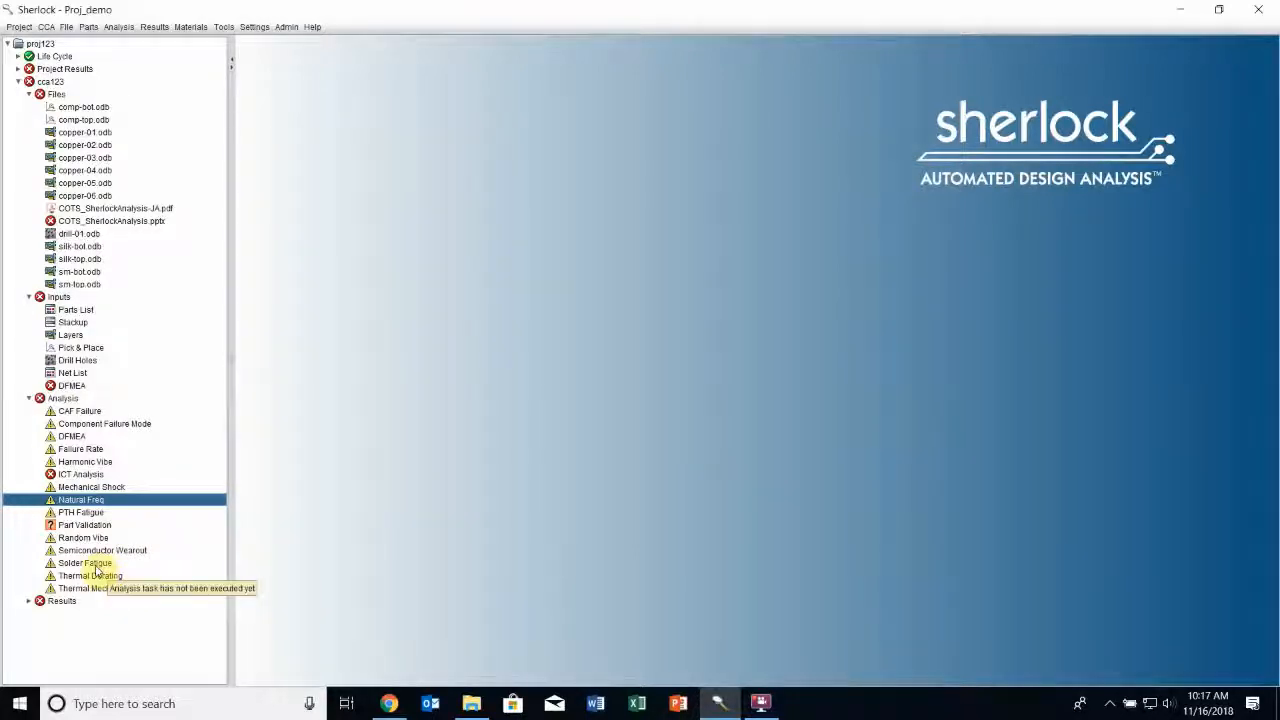
Open the Solder Fatigue analysis properties, keep the existing settings, and save and run the analysis
{"action": "right_click", "coordinate": [103, 566]}
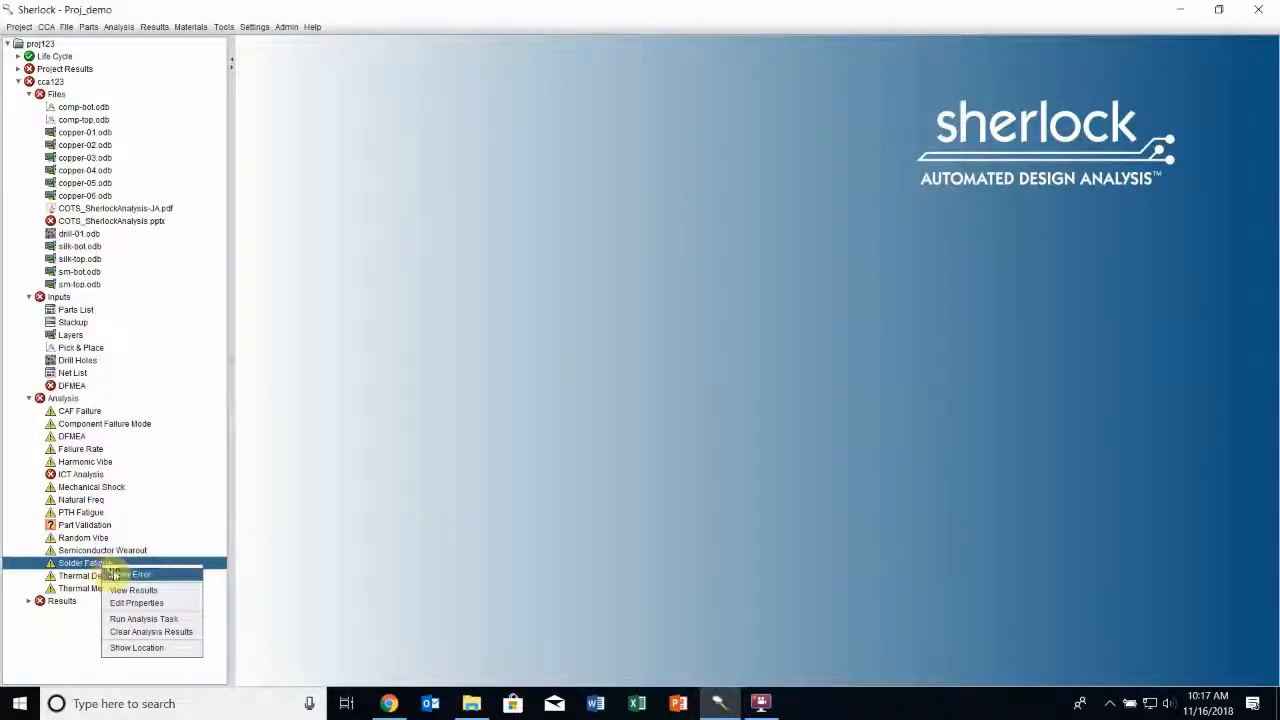
{"action": "left_click", "coordinate": [172, 605]}
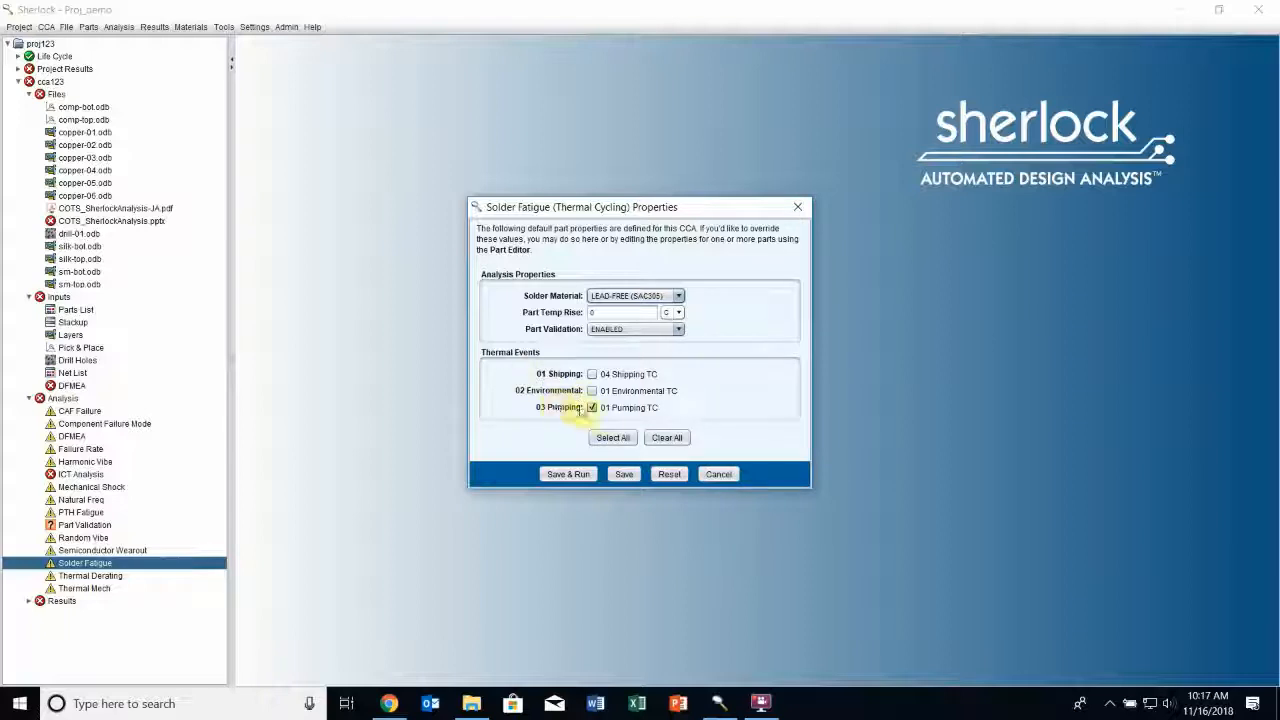
{"action": "left_click", "coordinate": [585, 475]}
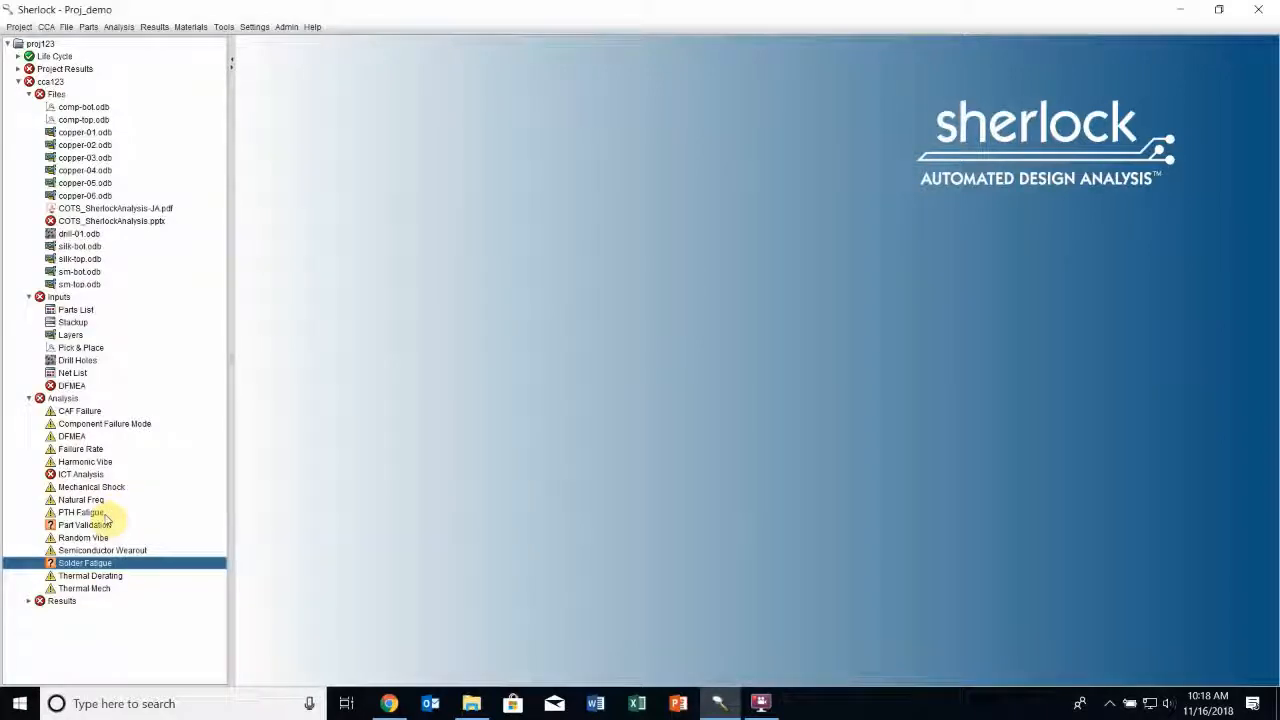
Open the PTH Fatigue analysis properties, keep the existing settings, and save and run the analysis
{"action": "right_click", "coordinate": [86, 513]}
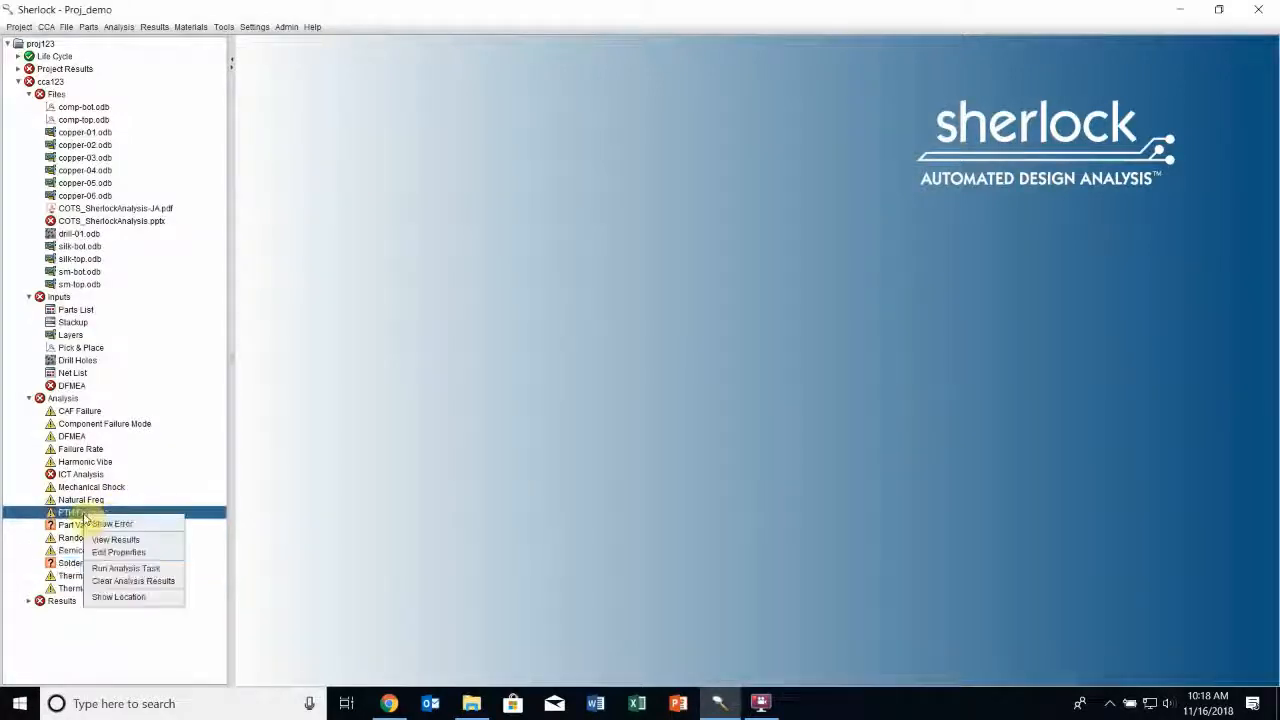
{"action": "left_click", "coordinate": [128, 553]}
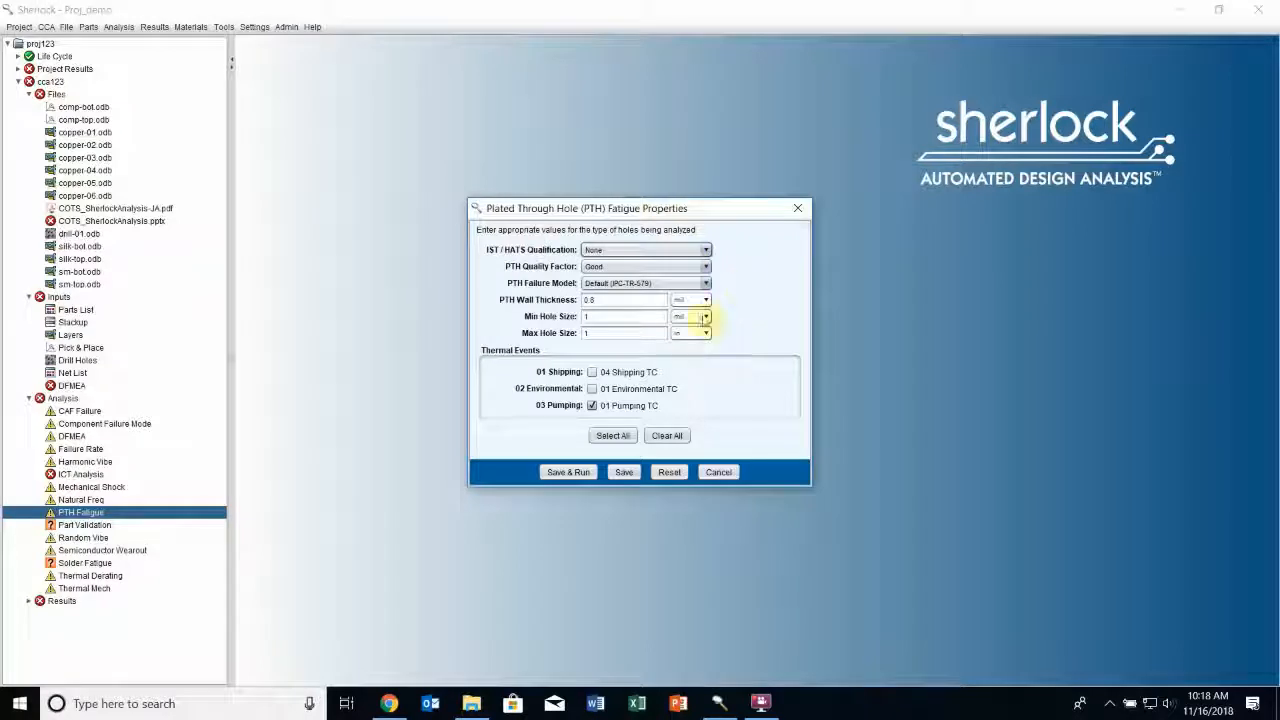
{"action": "left_click", "coordinate": [568, 472]}
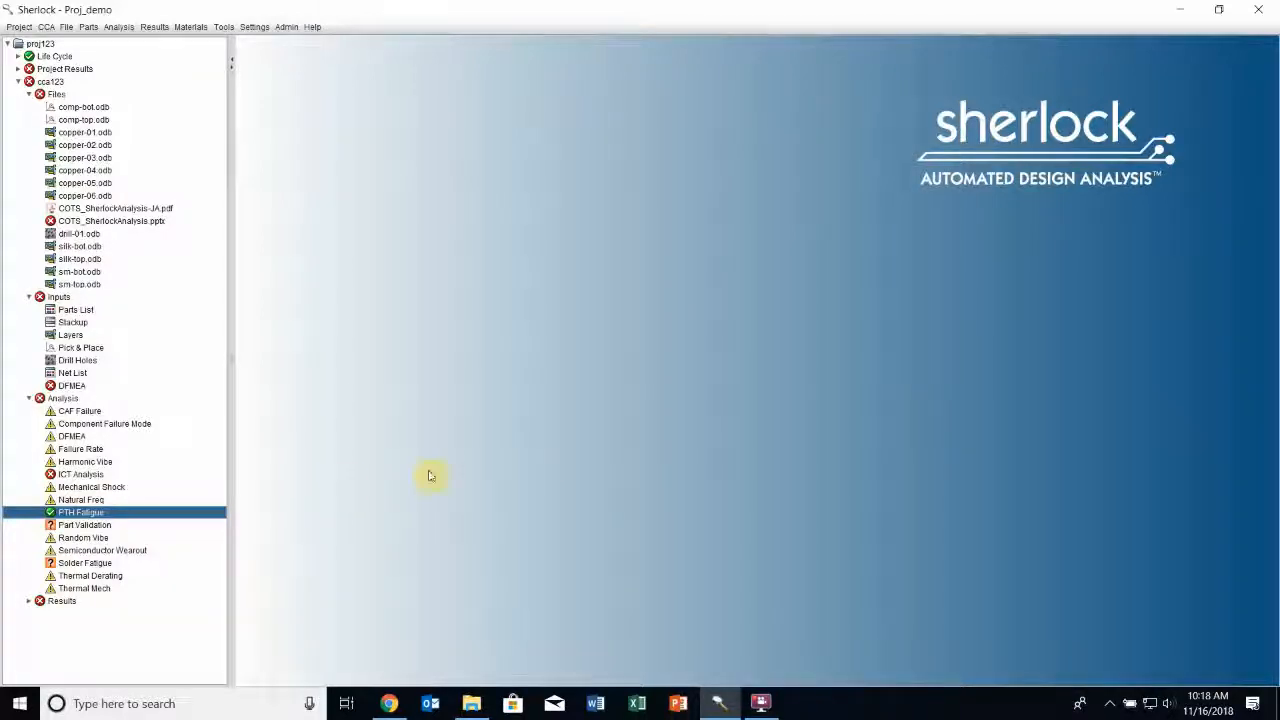
Set lead modeling to DISABLED in the Natural Freq analysis properties, and save and run the analysis
{"action": "left_click", "coordinate": [103, 500]}
{"action": "right_click", "coordinate": [103, 500]}
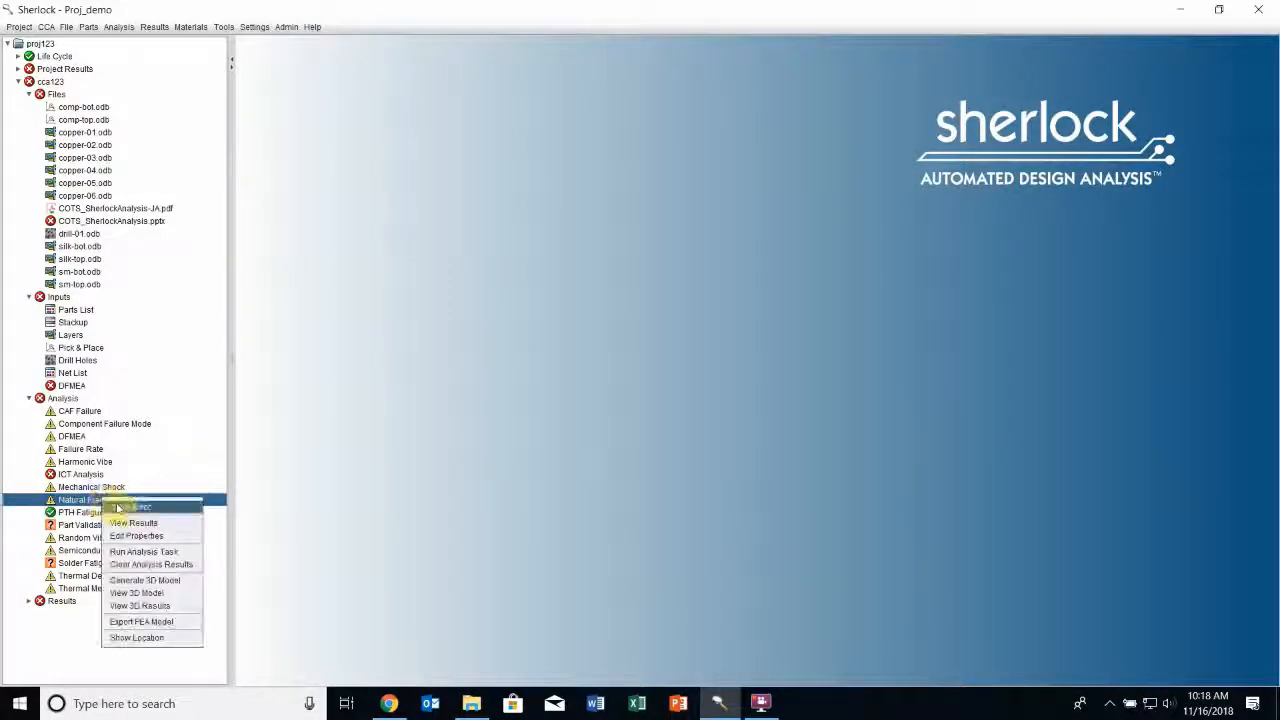
{"action": "left_click", "coordinate": [161, 540]}
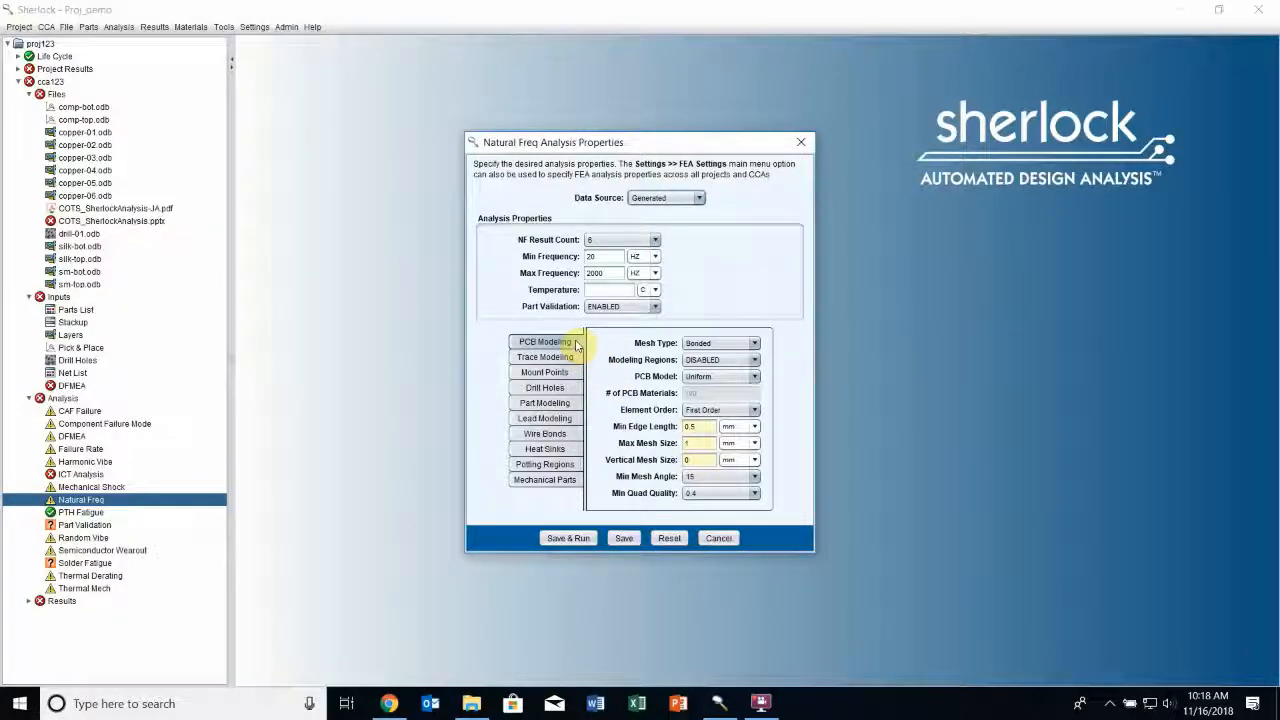
{"action": "left_click", "coordinate": [574, 403]}
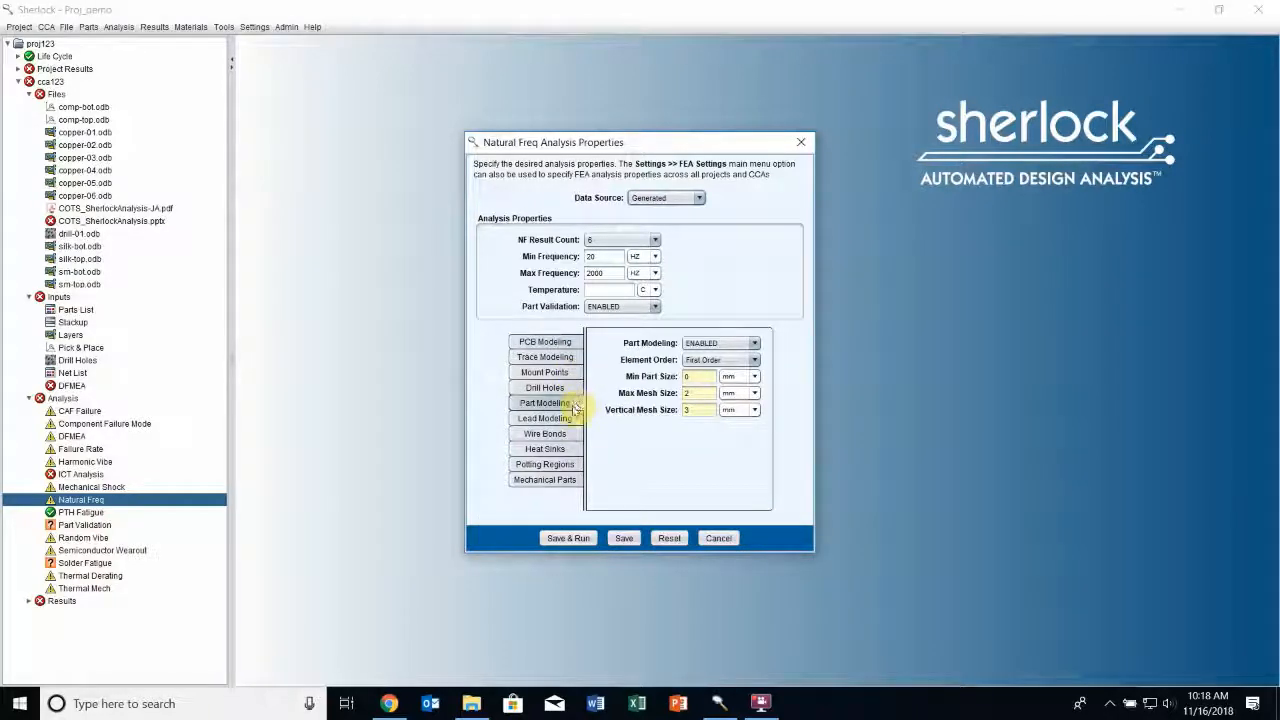
{"action": "left_click", "coordinate": [563, 418]}
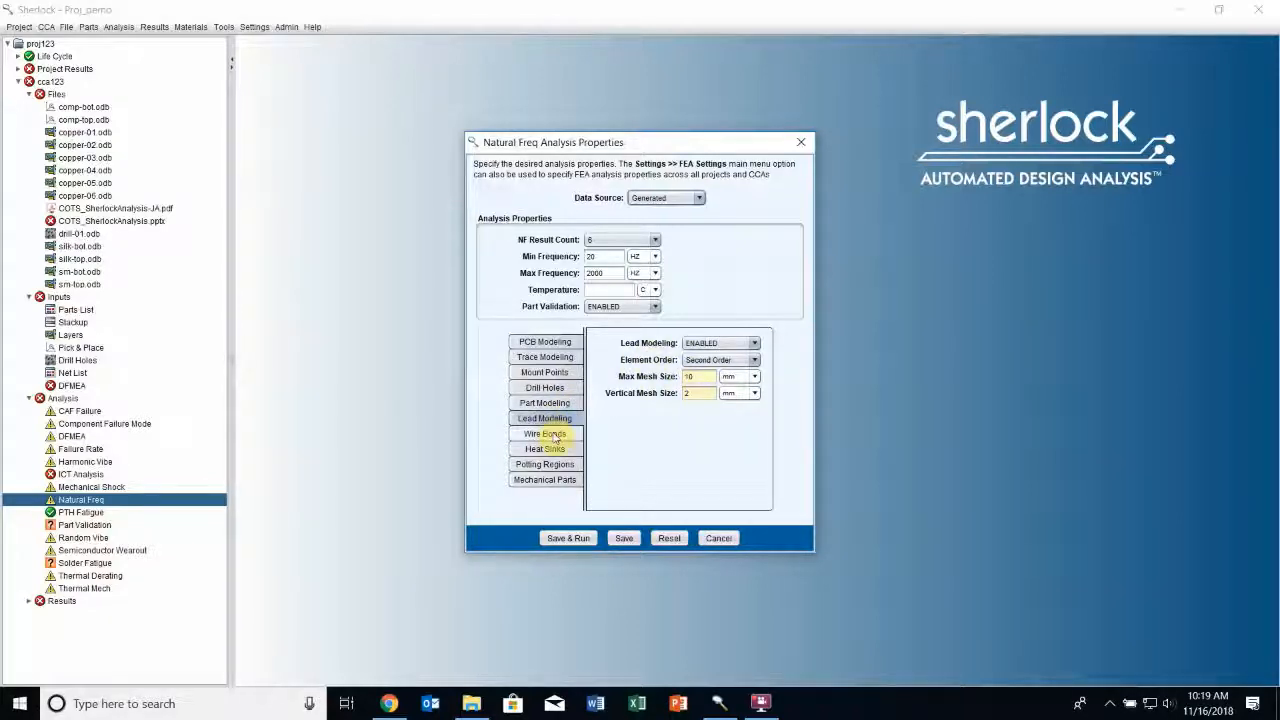
{"action": "left_click", "coordinate": [720, 343]}
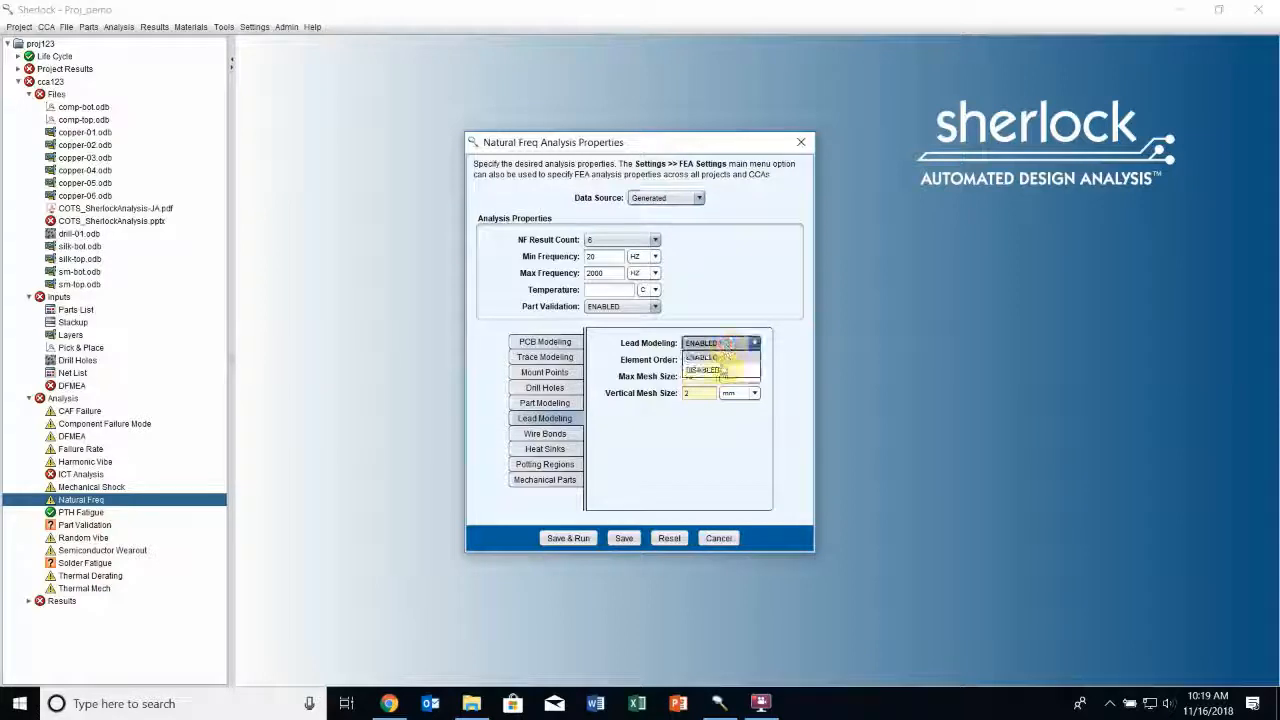
{"action": "left_click", "coordinate": [722, 368]}
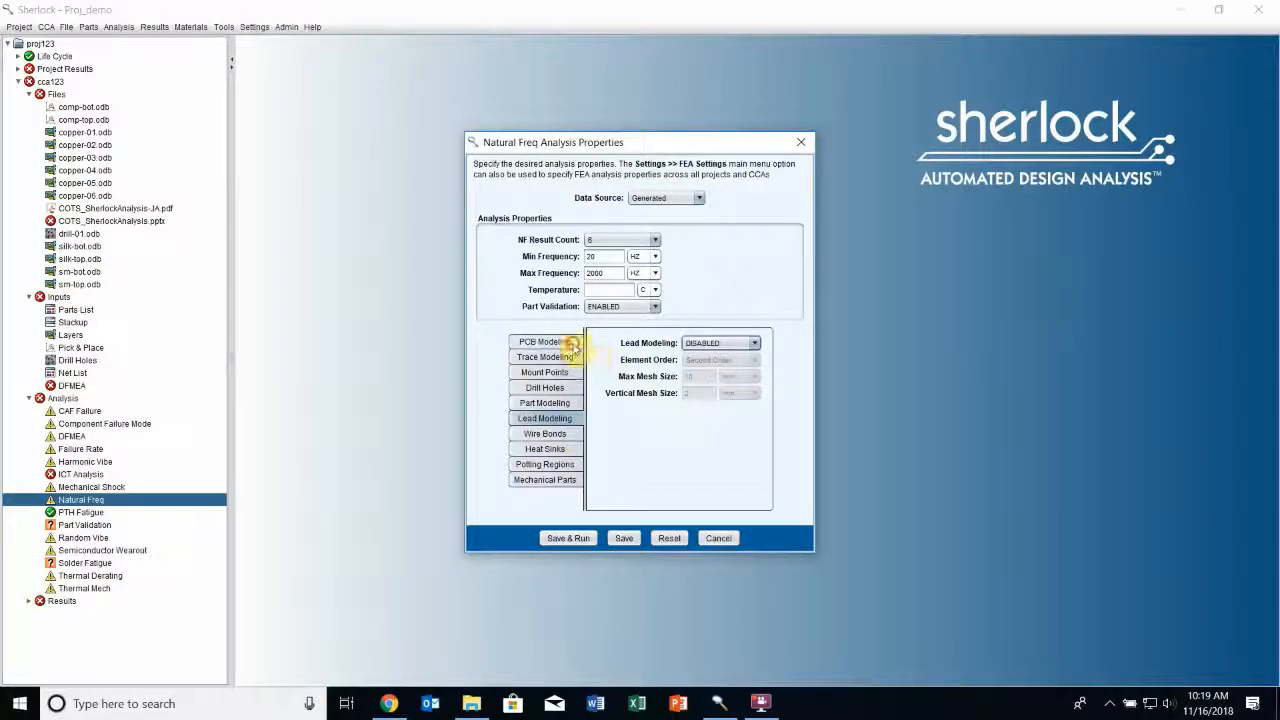
{"action": "left_click", "coordinate": [560, 342]}
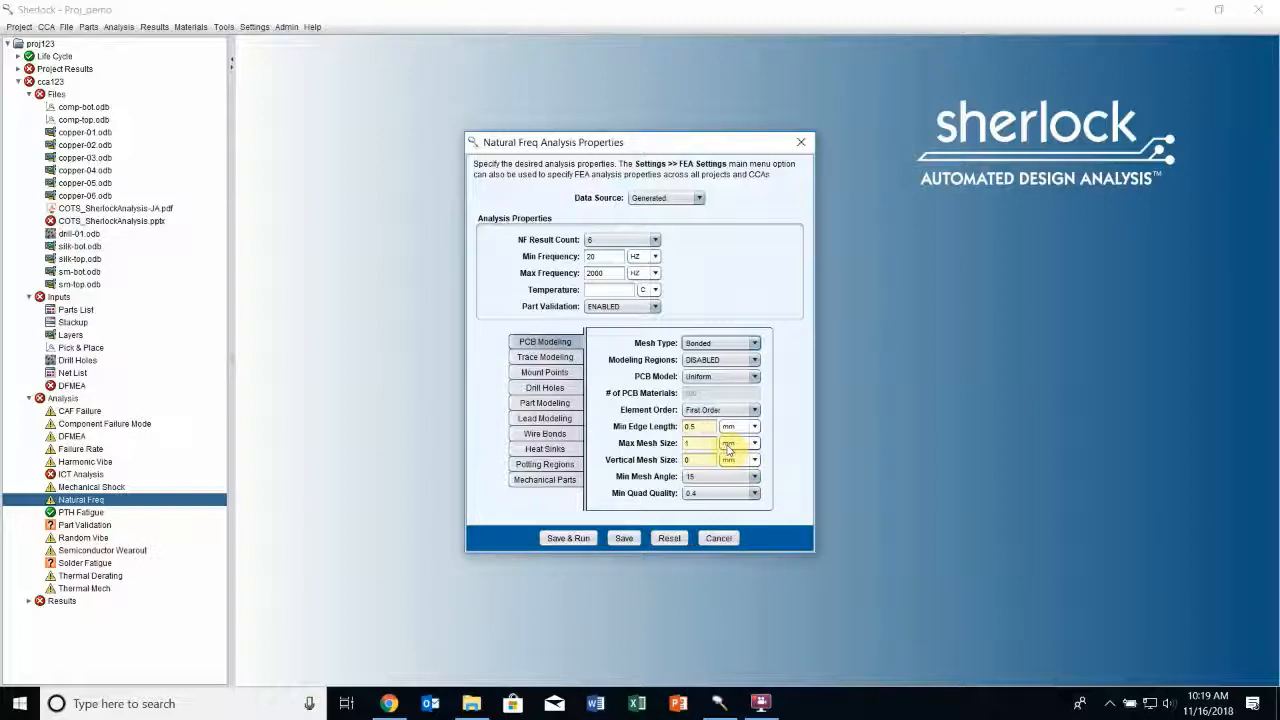
{"action": "left_click", "coordinate": [571, 538]}
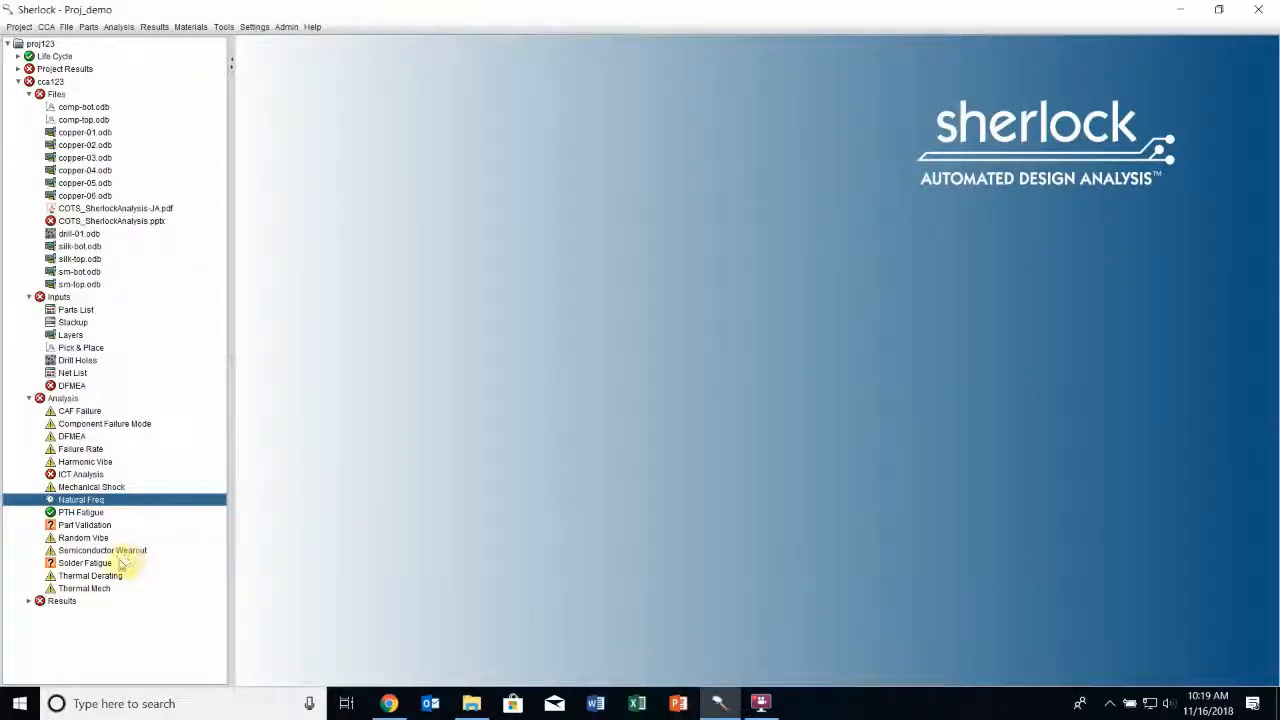
Open the Solder Fatigue results and review the summary, life prediction curve and time-to-failure distribution
{"action": "mouse_move", "coordinate": [95, 567]}
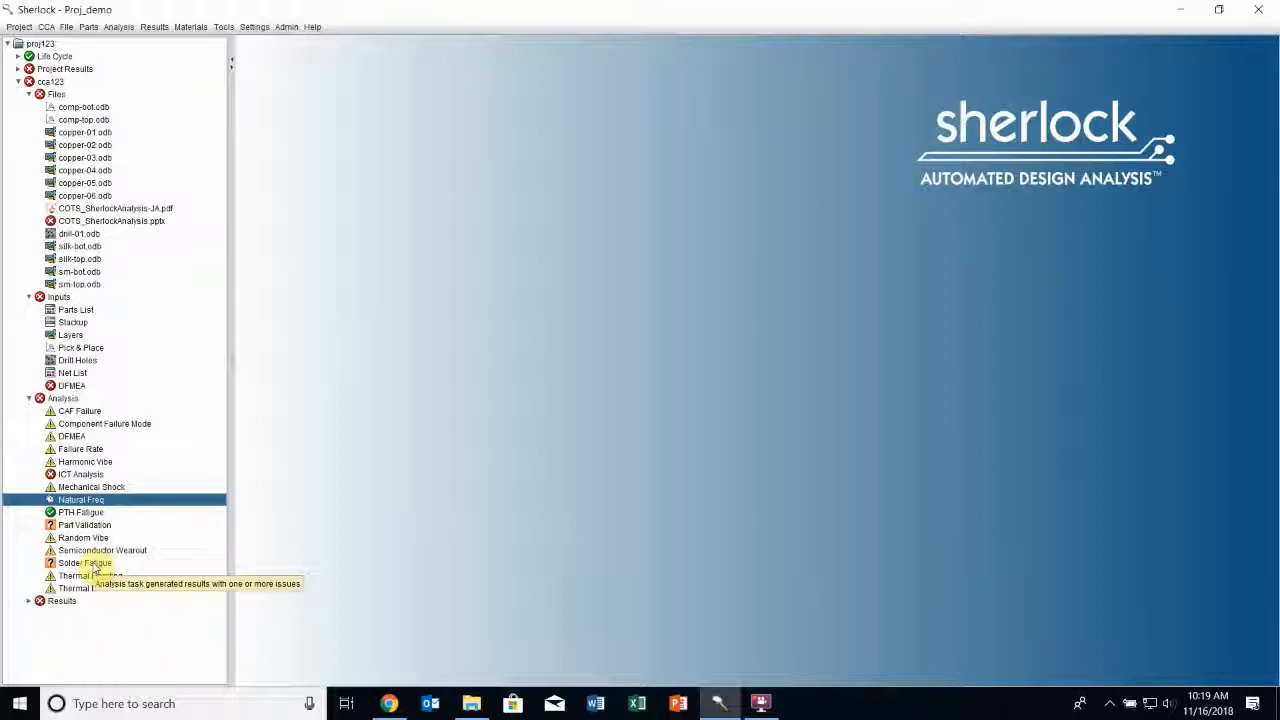
{"action": "right_click", "coordinate": [95, 566]}
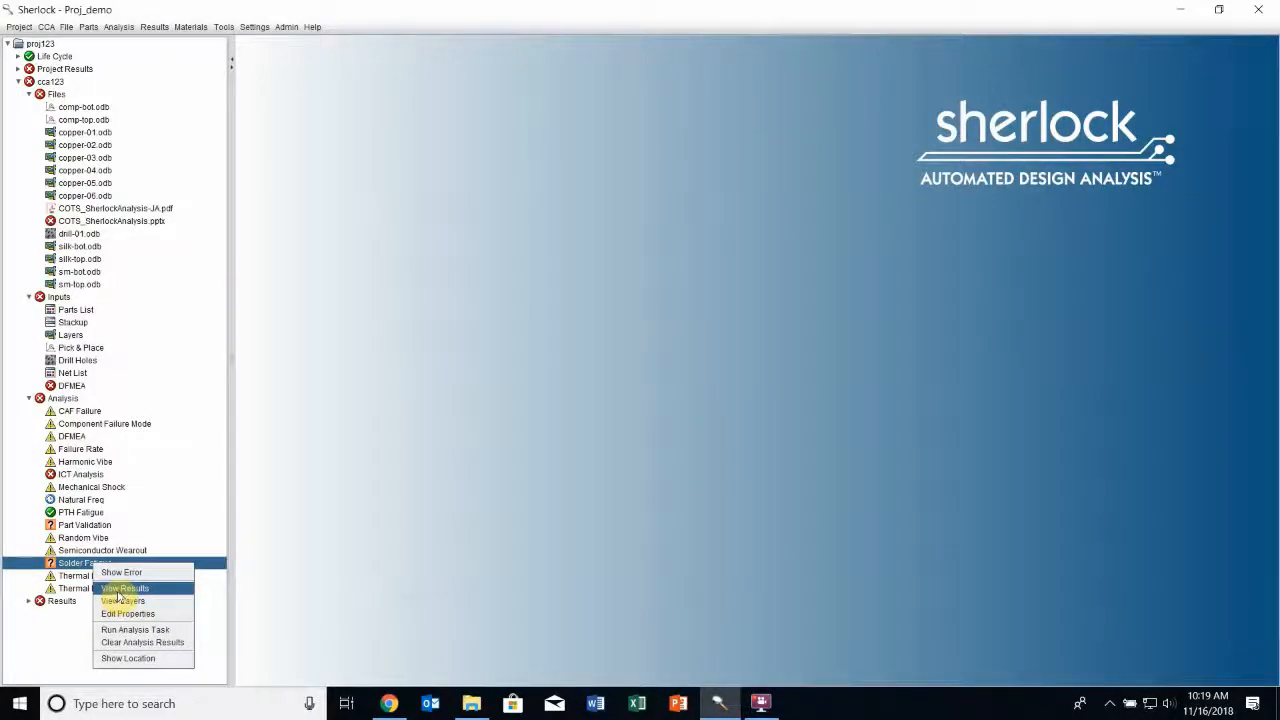
{"action": "left_click", "coordinate": [130, 589]}
{"action": "left_click", "coordinate": [840, 89]}
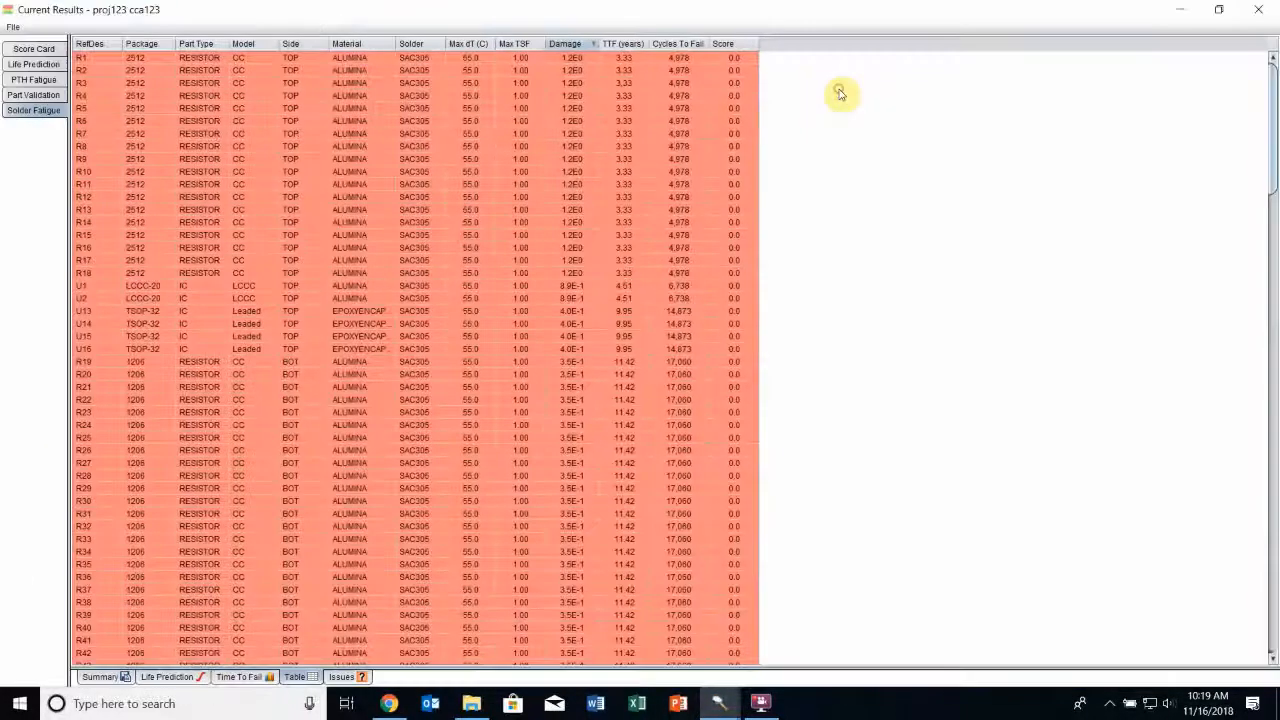
{"action": "left_click", "coordinate": [99, 677]}
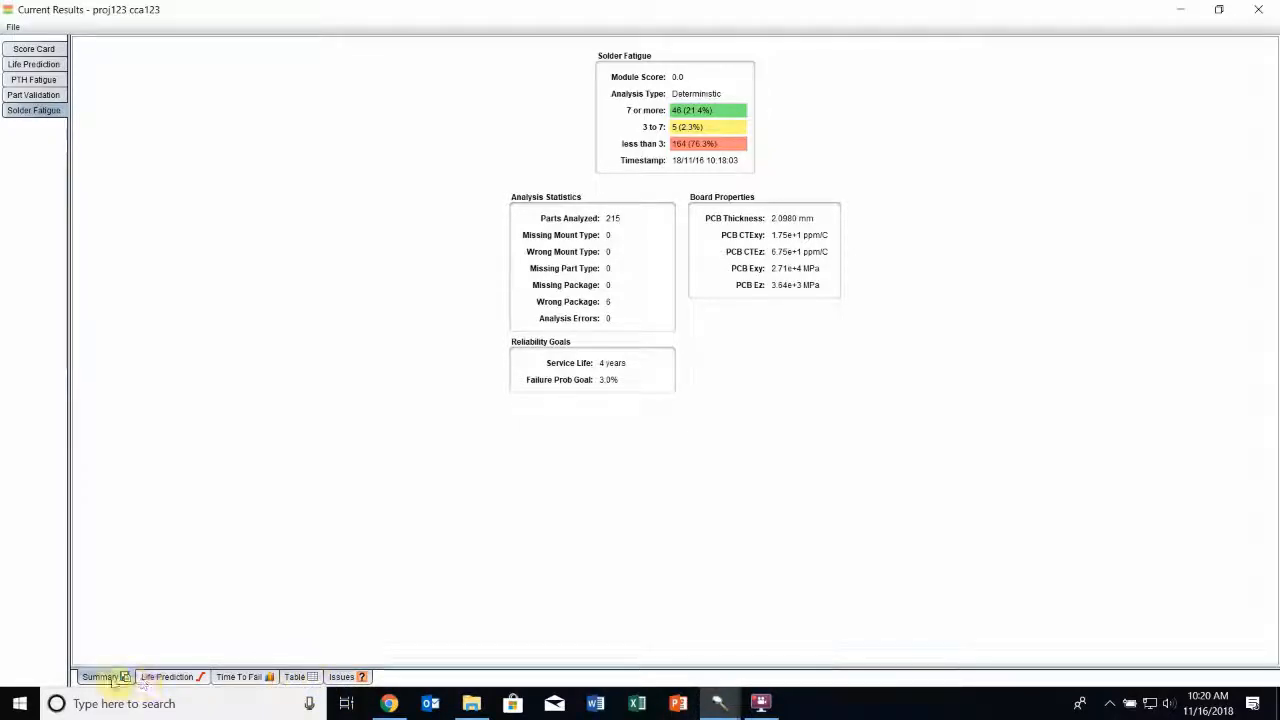
{"action": "left_click", "coordinate": [167, 677]}
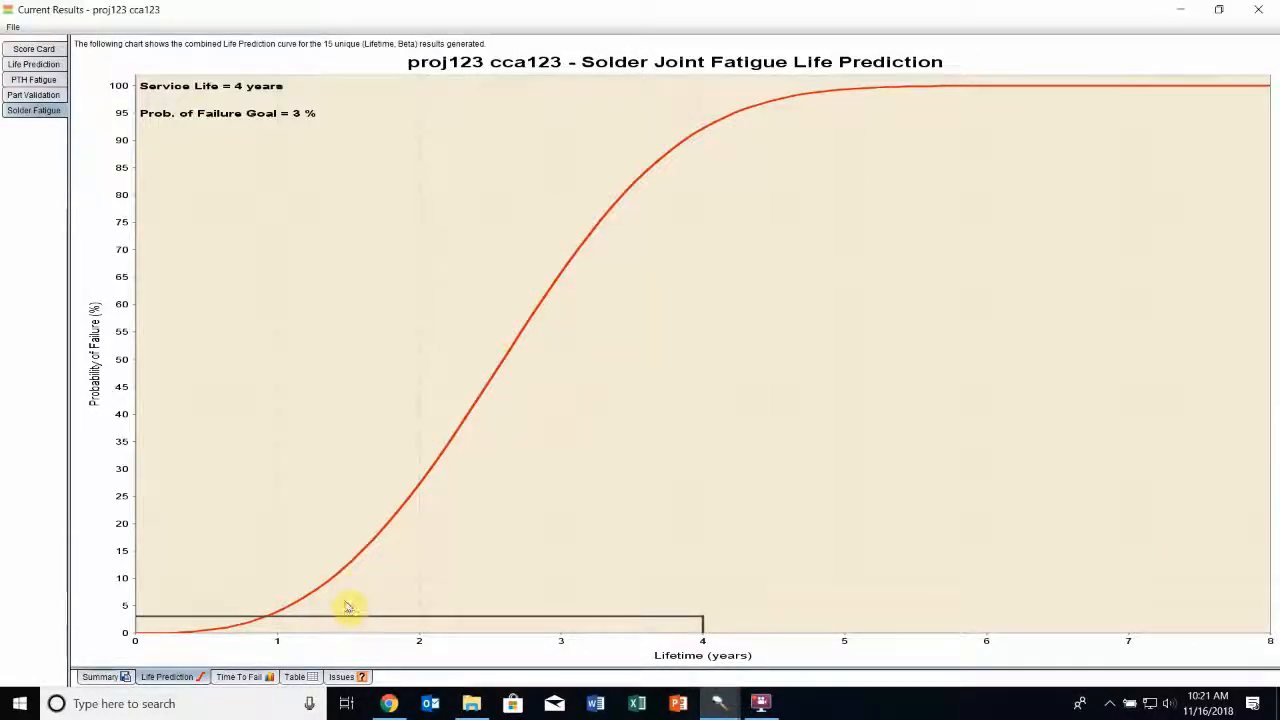
{"action": "left_click", "coordinate": [240, 678]}
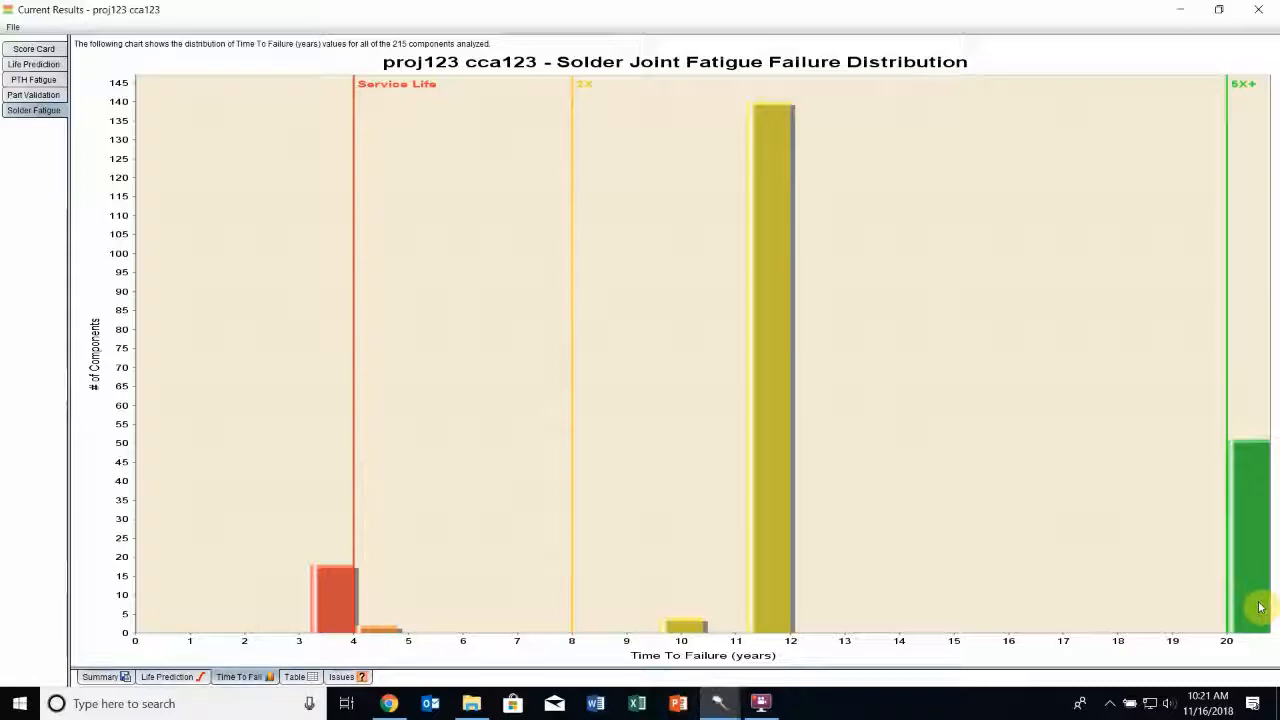
Review the Solder Fatigue results table from the most damaged parts through to the passing components
{"action": "left_click", "coordinate": [310, 678]}
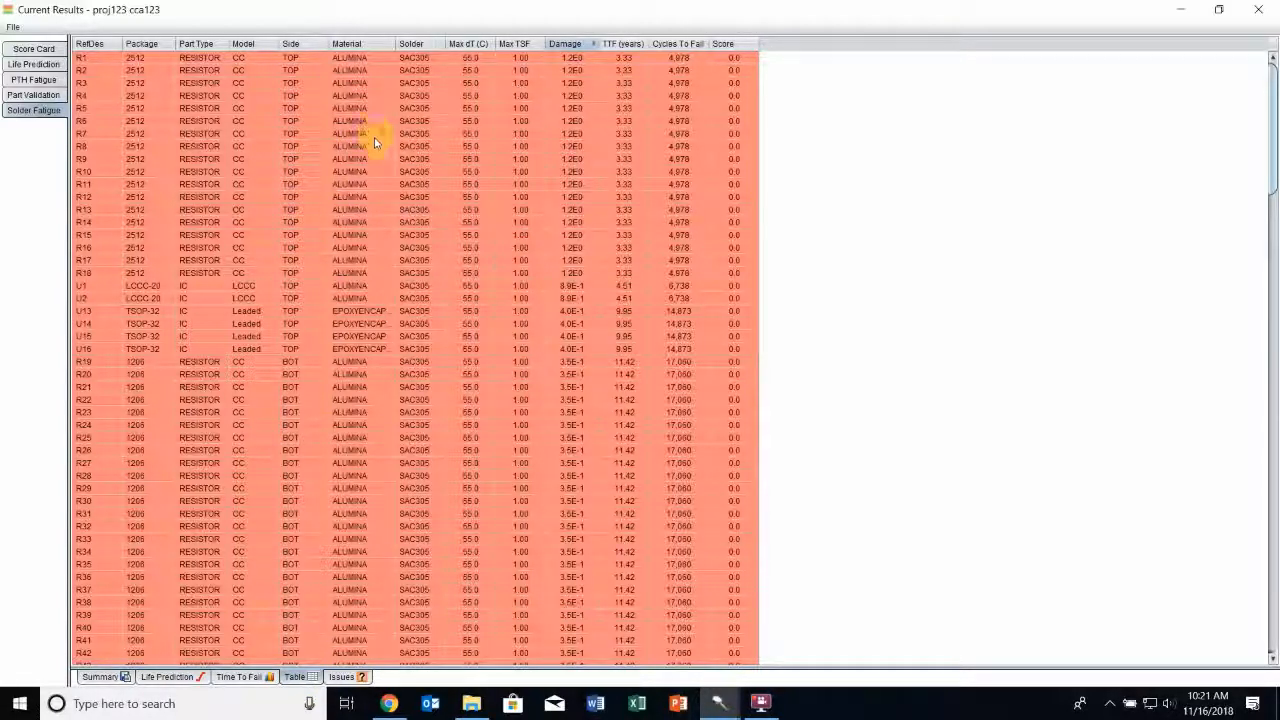
{"action": "scroll", "coordinate": [380, 155], "scroll_direction": "down", "scroll_amount": 17}
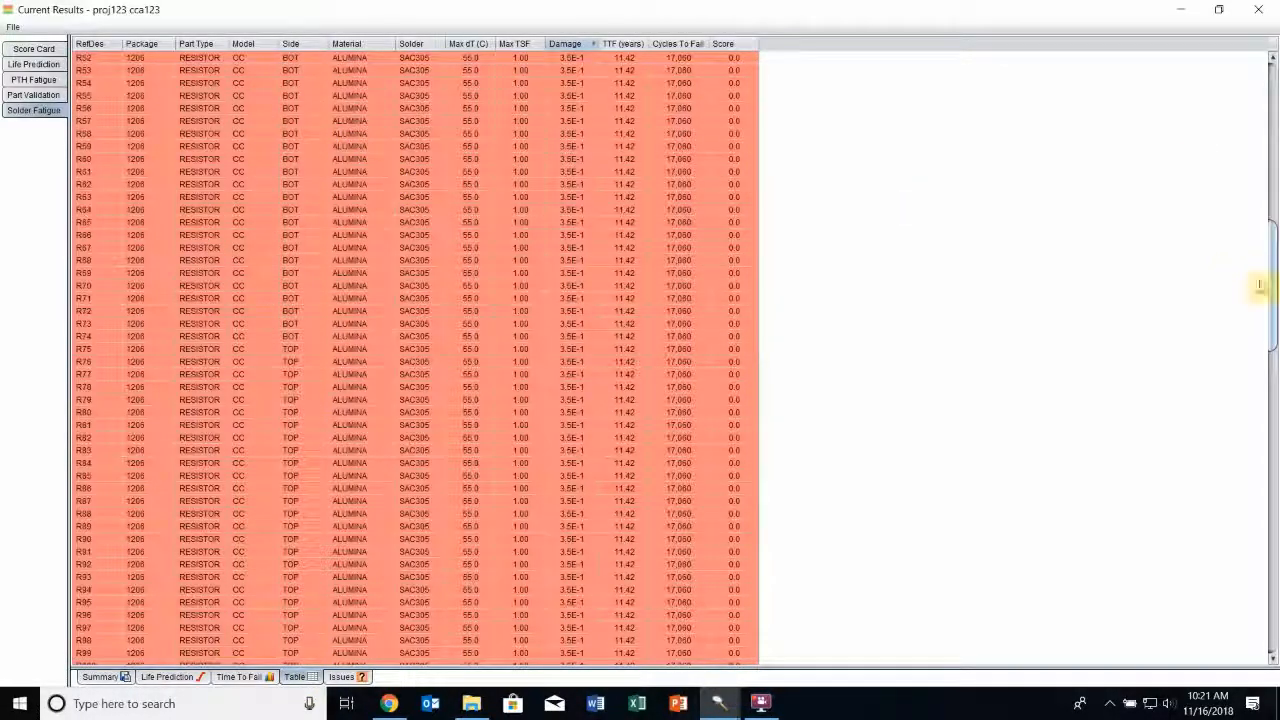
{"action": "left_click_drag", "start_coordinate": [1271, 286], "coordinate": [1276, 510]}
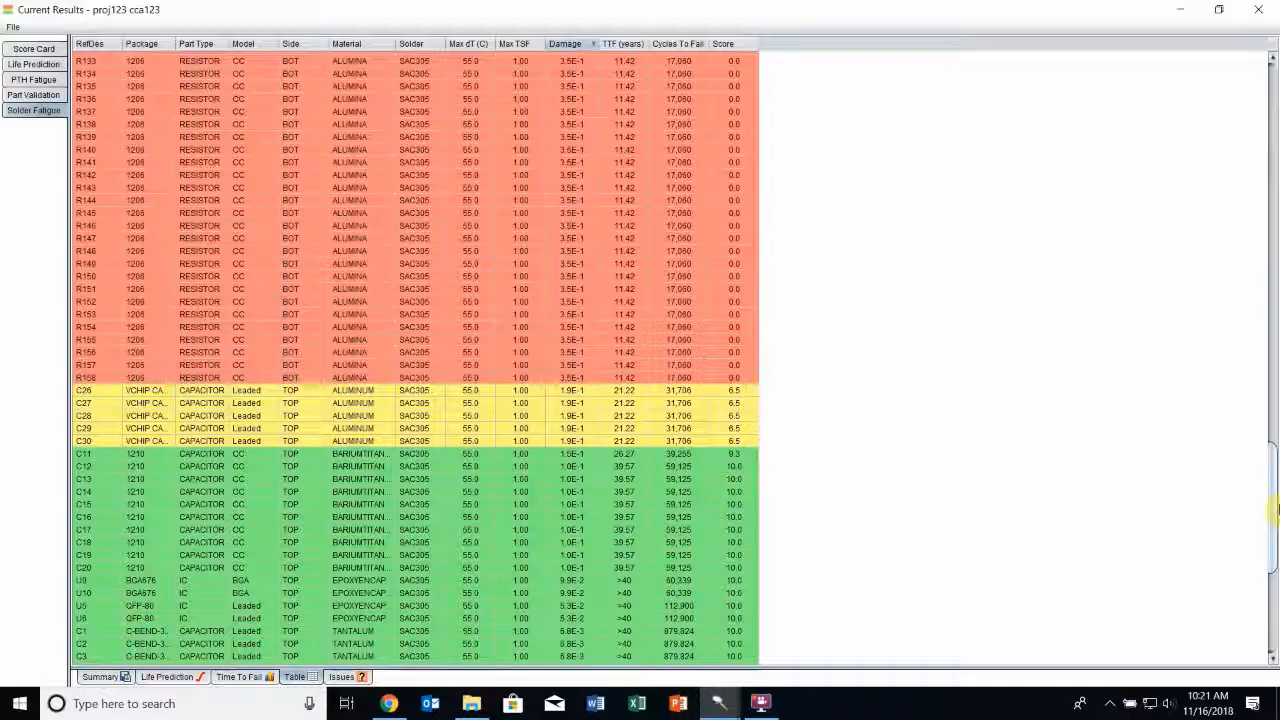
{"action": "left_click_drag", "start_coordinate": [1276, 510], "coordinate": [1276, 100]}
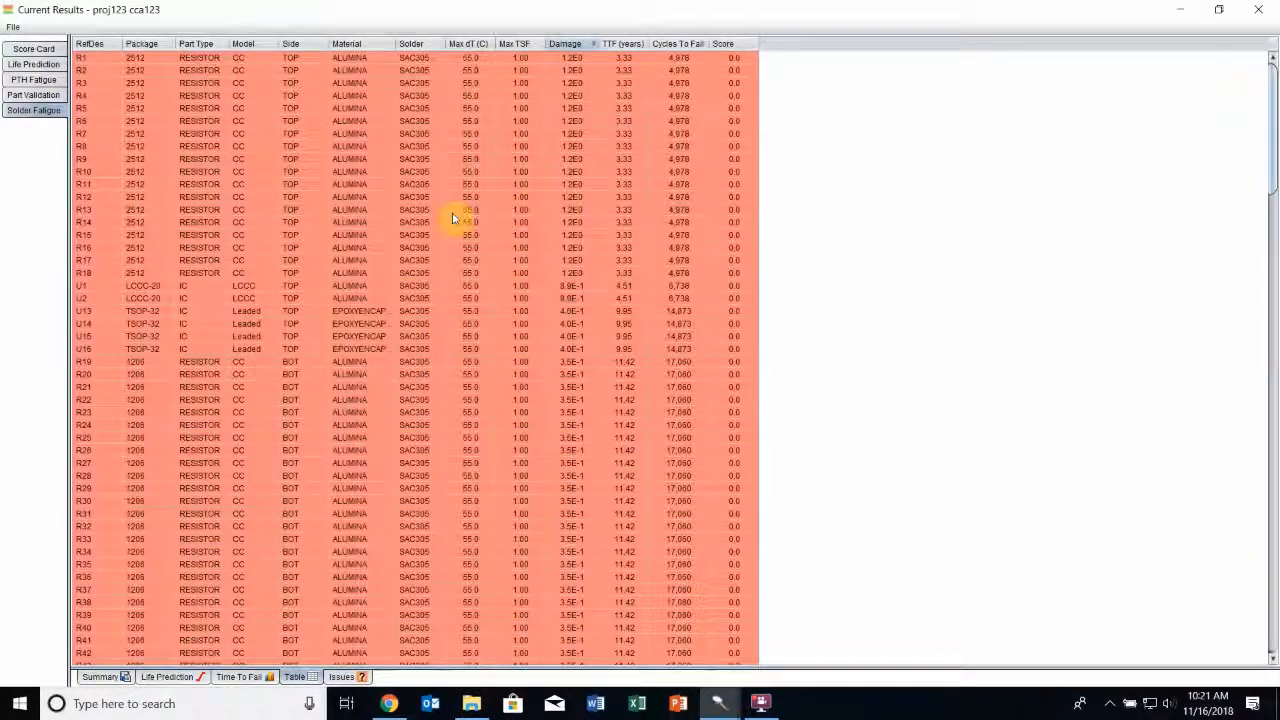
{"action": "right_click", "coordinate": [238, 146]}
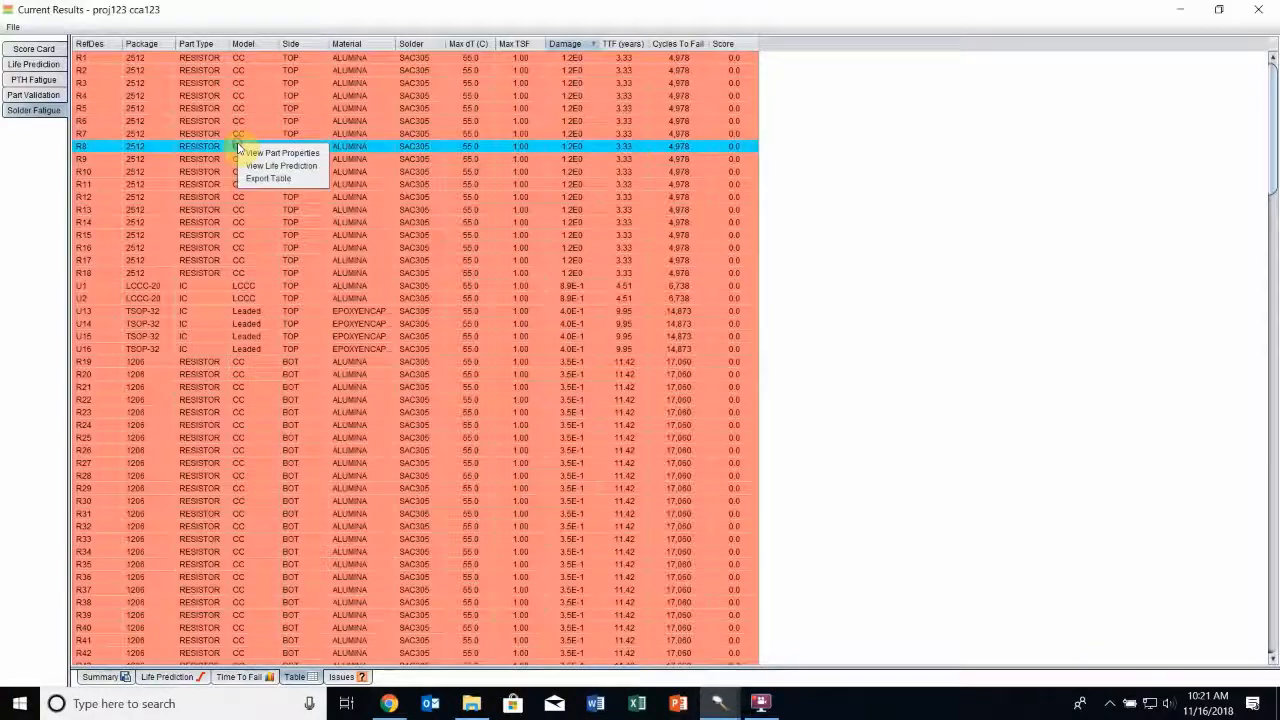
{"action": "left_click", "coordinate": [281, 180]}
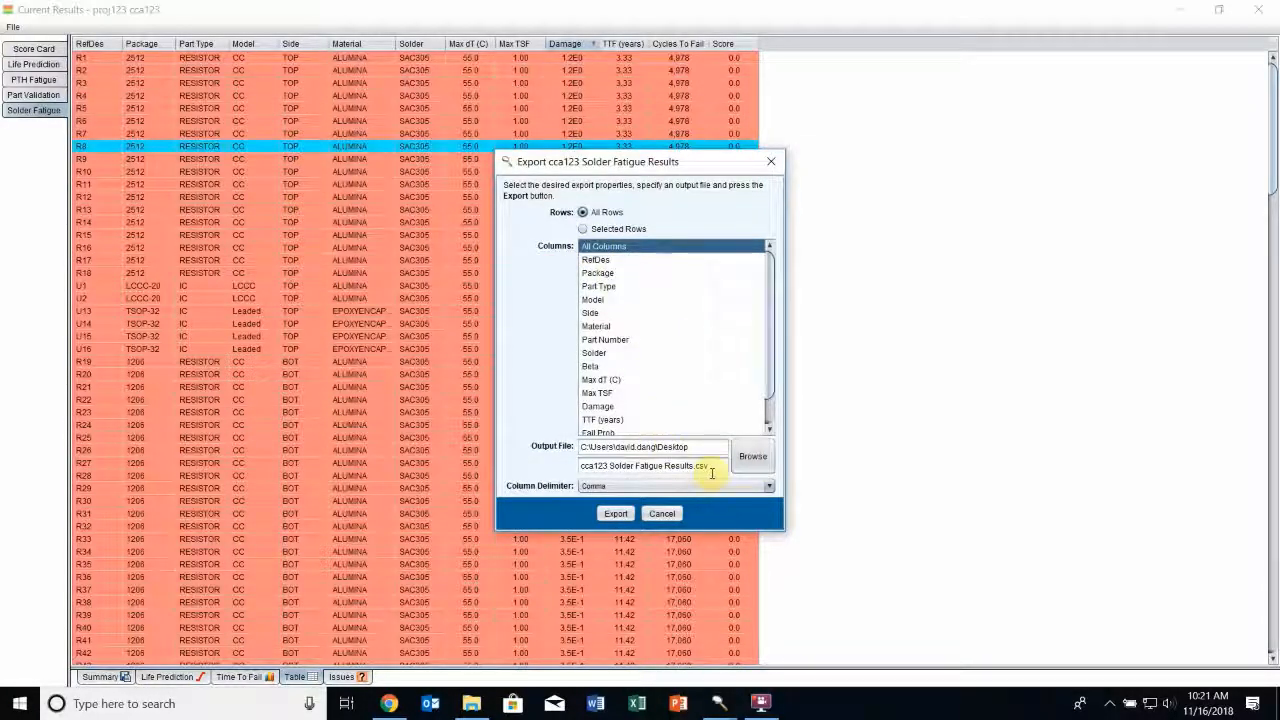
{"action": "left_click", "coordinate": [662, 513]}
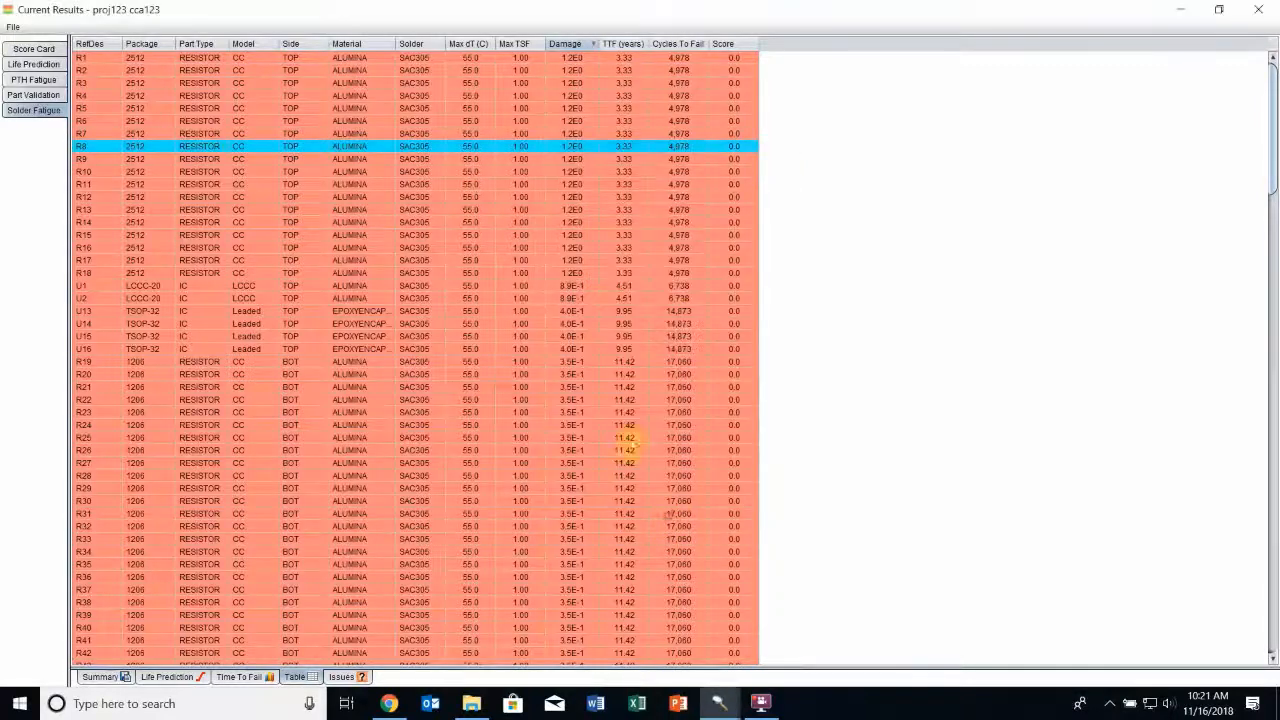
Inspect the package, location, lead and pad properties of part R8, including the source values for its pad width
{"action": "right_click", "coordinate": [160, 150]}
{"action": "left_click", "coordinate": [195, 160]}
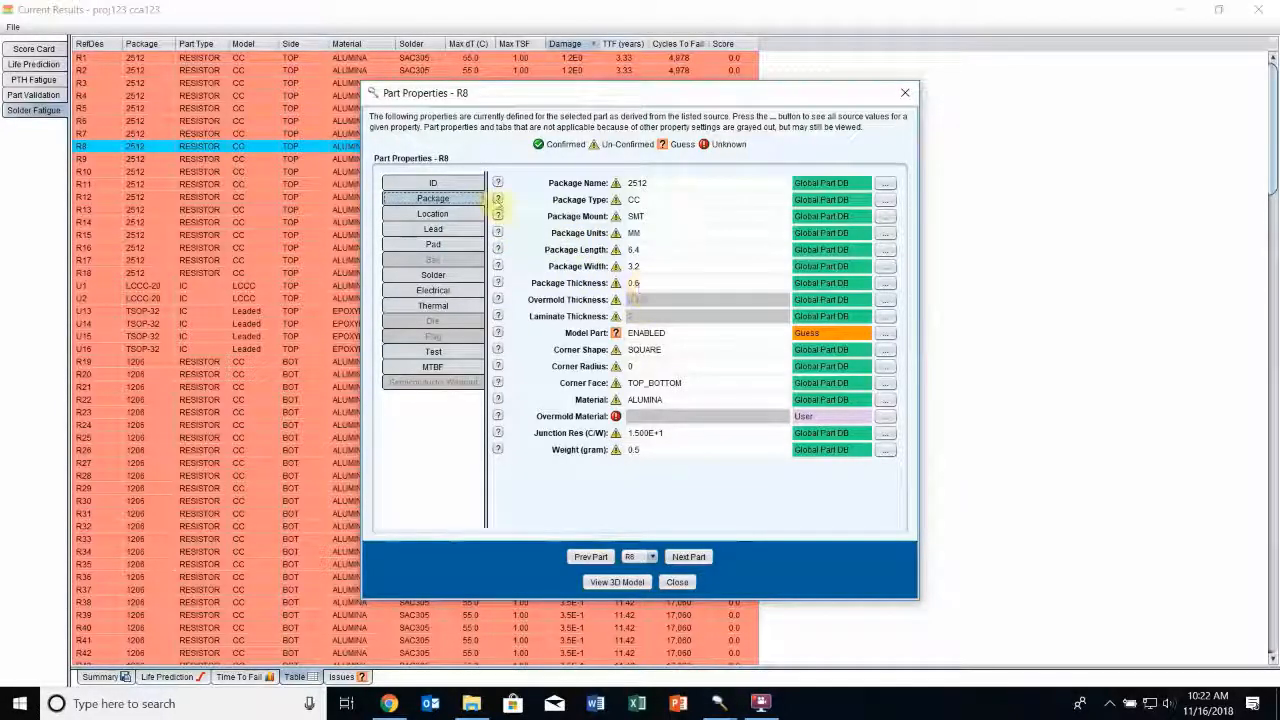
{"action": "left_click", "coordinate": [440, 214]}
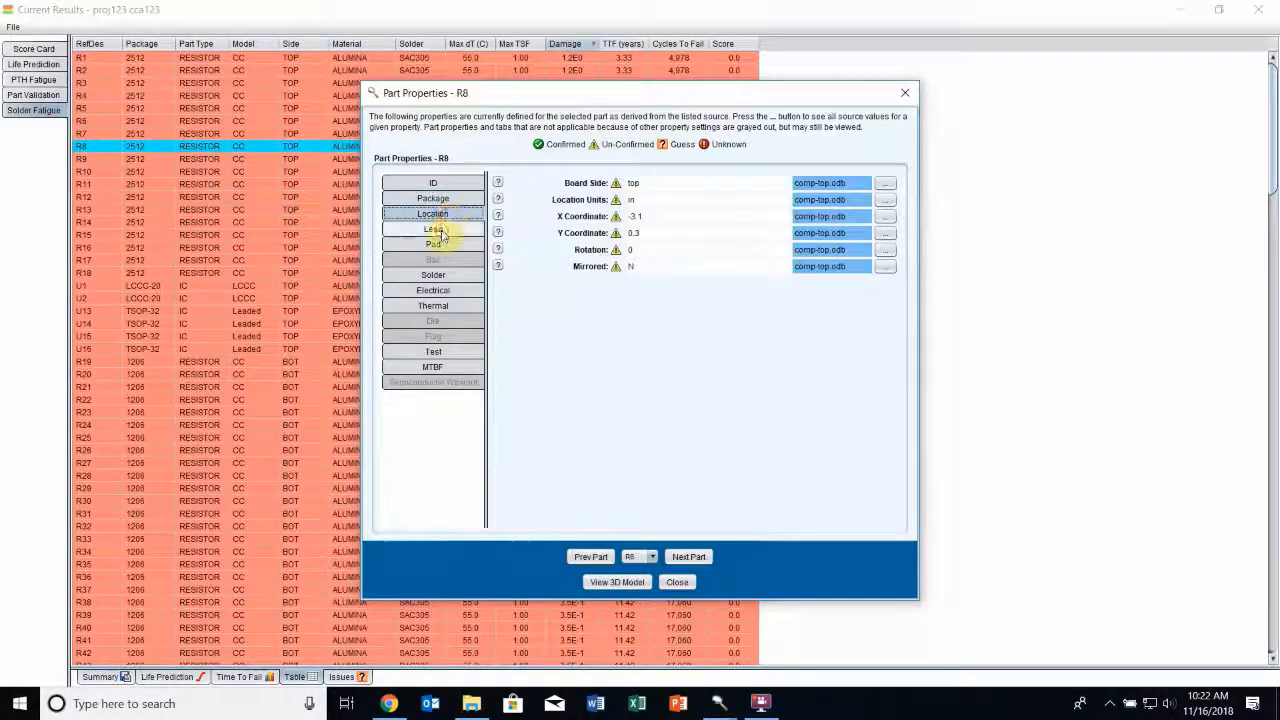
{"action": "left_click", "coordinate": [442, 230]}
{"action": "left_click", "coordinate": [433, 244]}
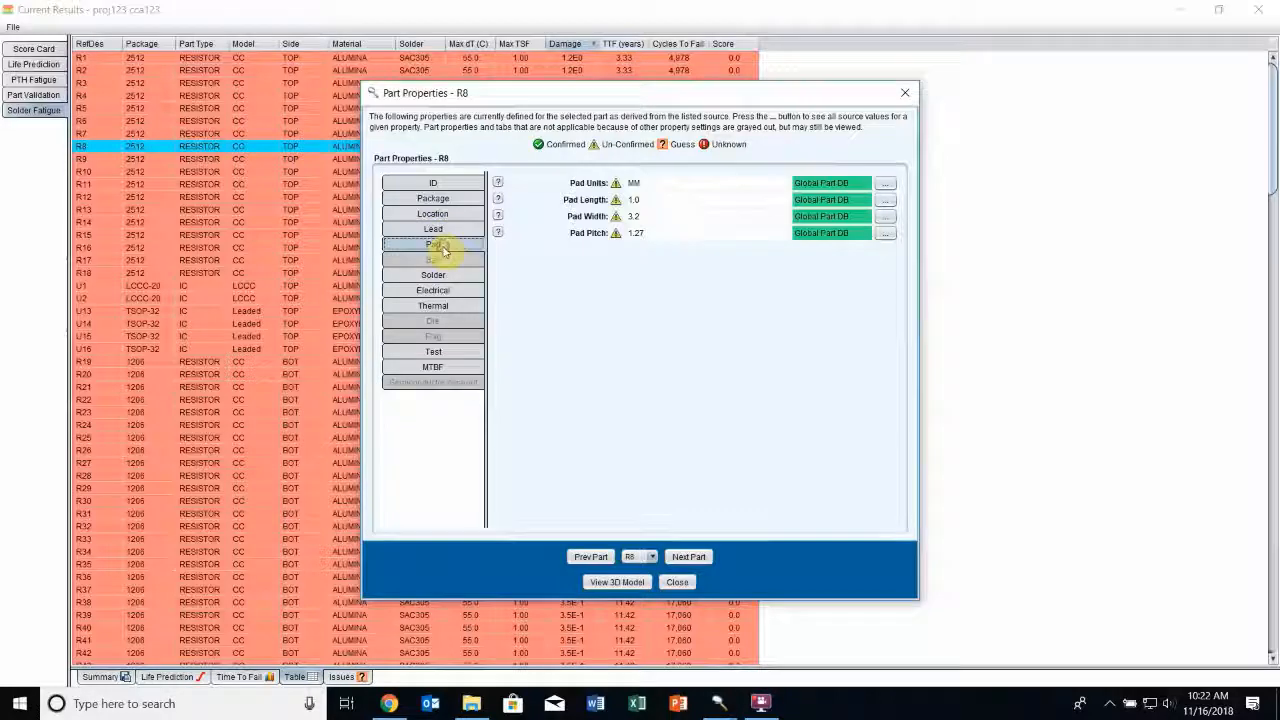
{"action": "left_click", "coordinate": [885, 216]}
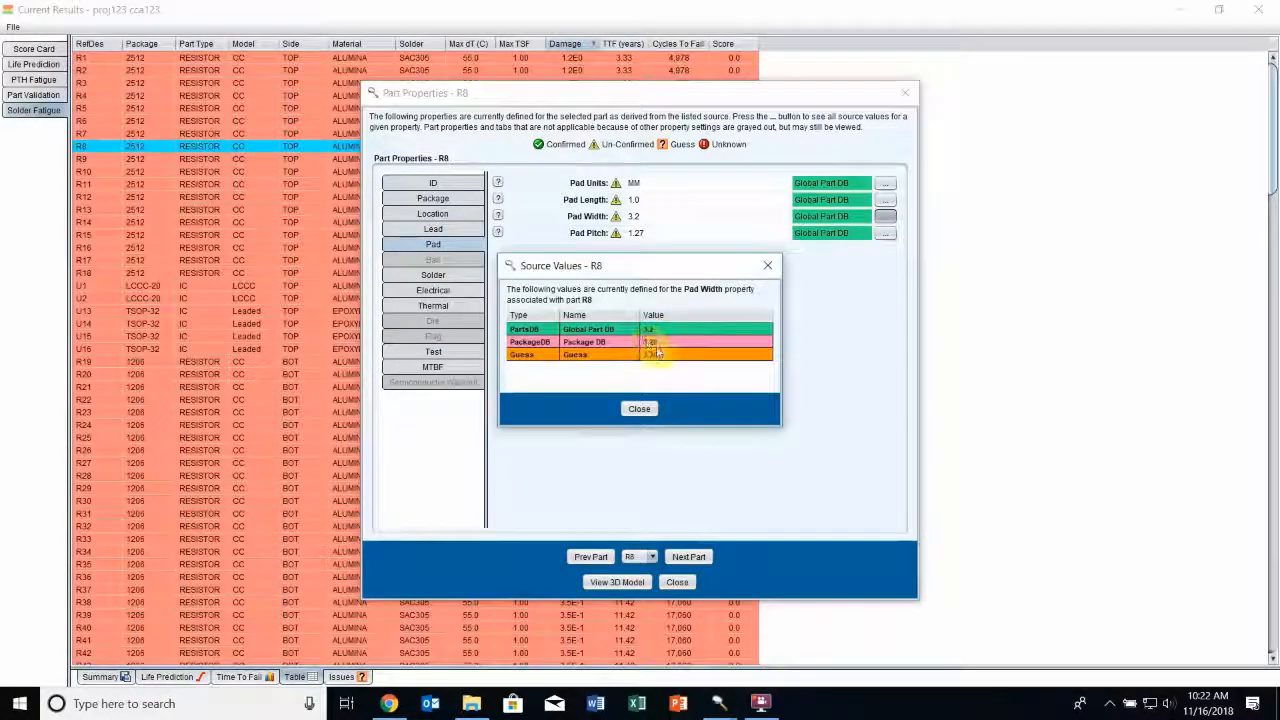
{"action": "left_click", "coordinate": [641, 412]}
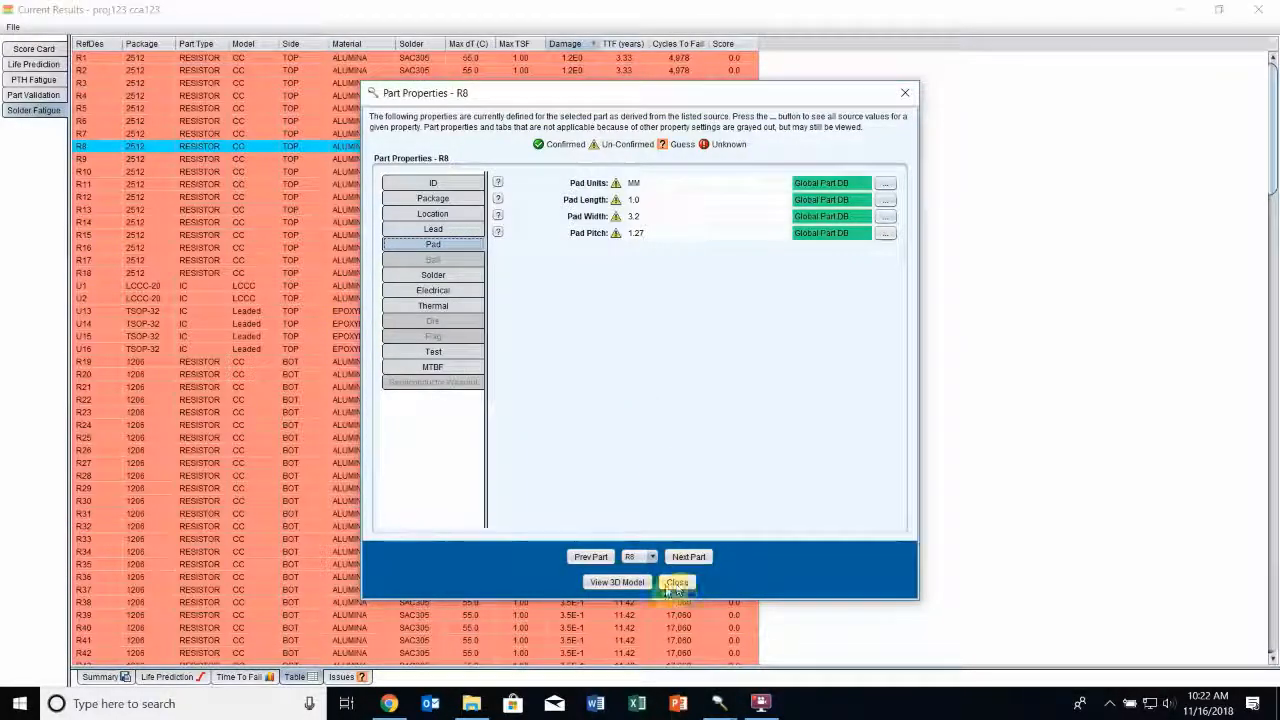
View the 3D model of part R8 from another angle and close the part viewer
{"action": "left_click", "coordinate": [617, 582]}
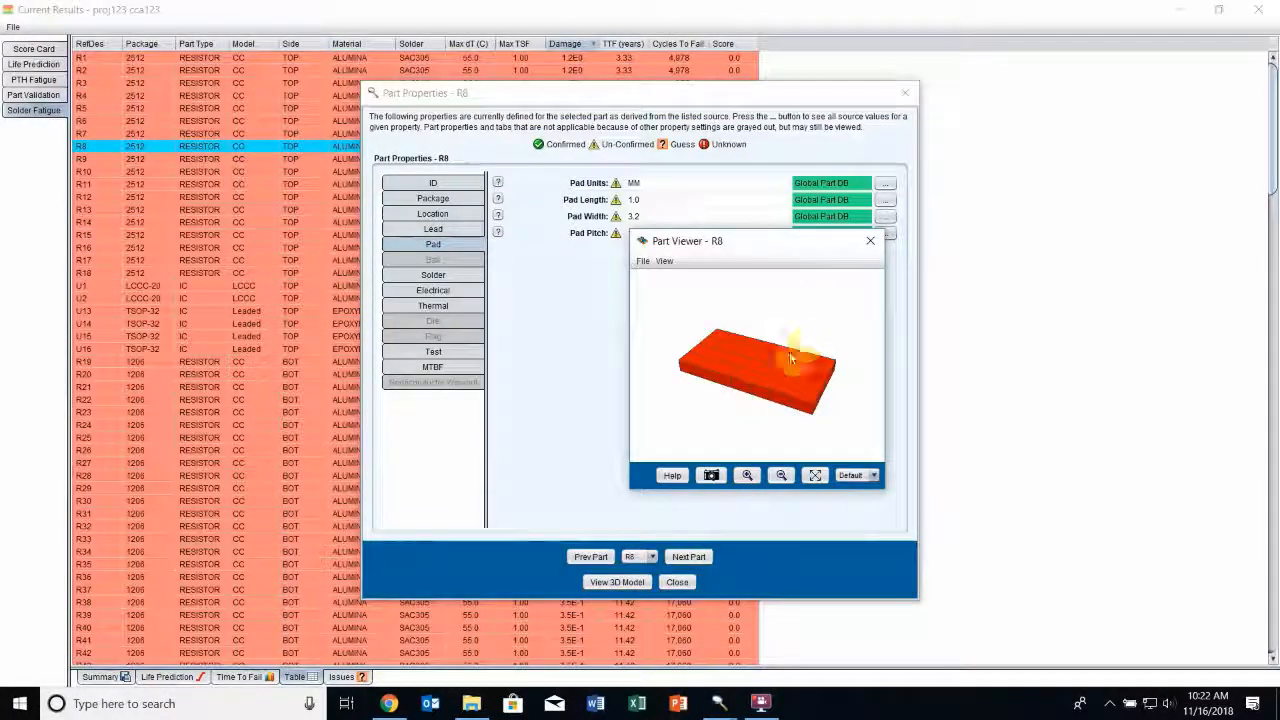
{"action": "mouse_move", "coordinate": [789, 351]}
{"action": "left_mouse_down"}
{"action": "mouse_move", "coordinate": [767, 370]}
{"action": "mouse_move", "coordinate": [808, 300]}
{"action": "mouse_move", "coordinate": [784, 371]}
{"action": "left_mouse_up"}
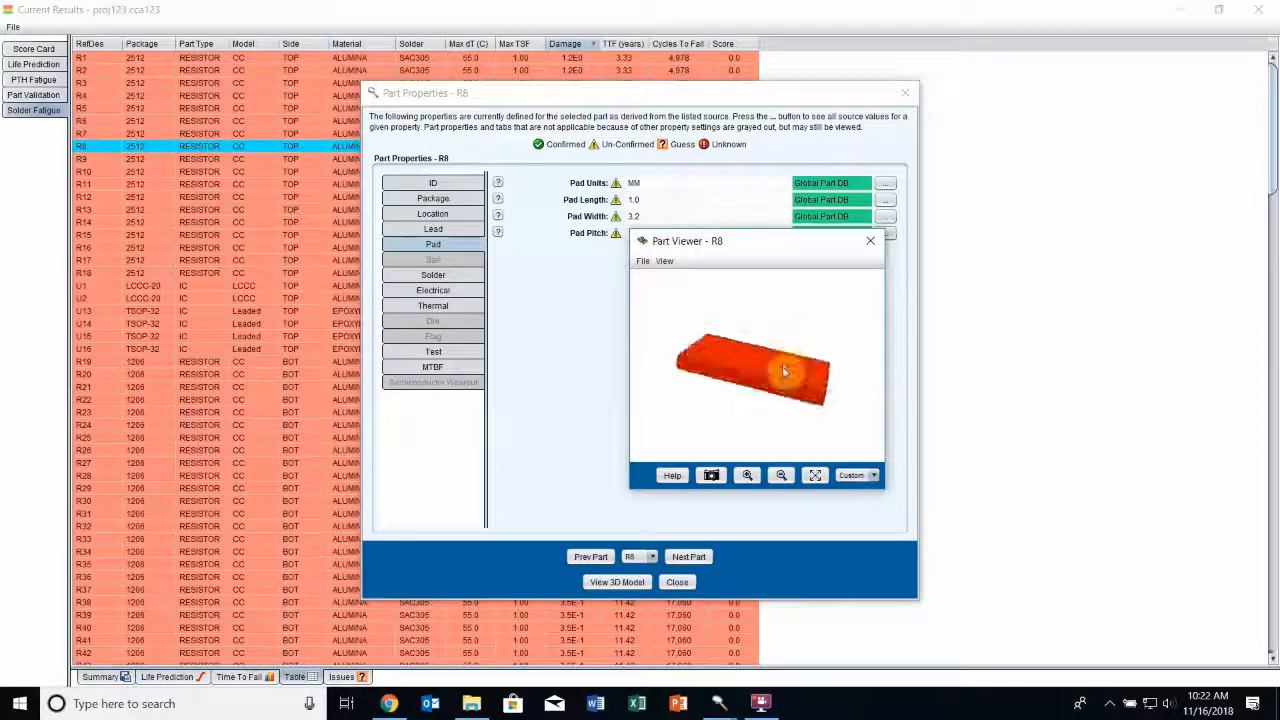
{"action": "left_click", "coordinate": [870, 240]}
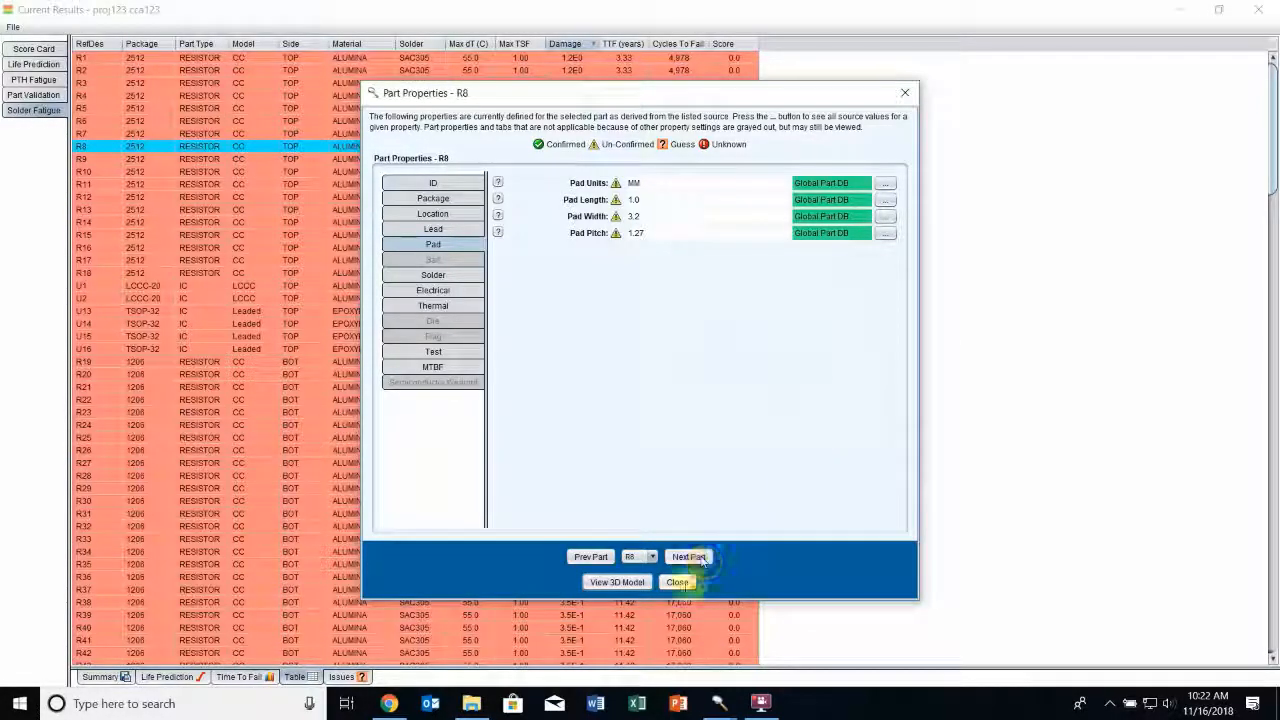
Close the R8 part properties, view R8's solder fatigue life prediction curve, and close the chart
{"action": "left_click", "coordinate": [680, 581]}
{"action": "right_click", "coordinate": [157, 148]}
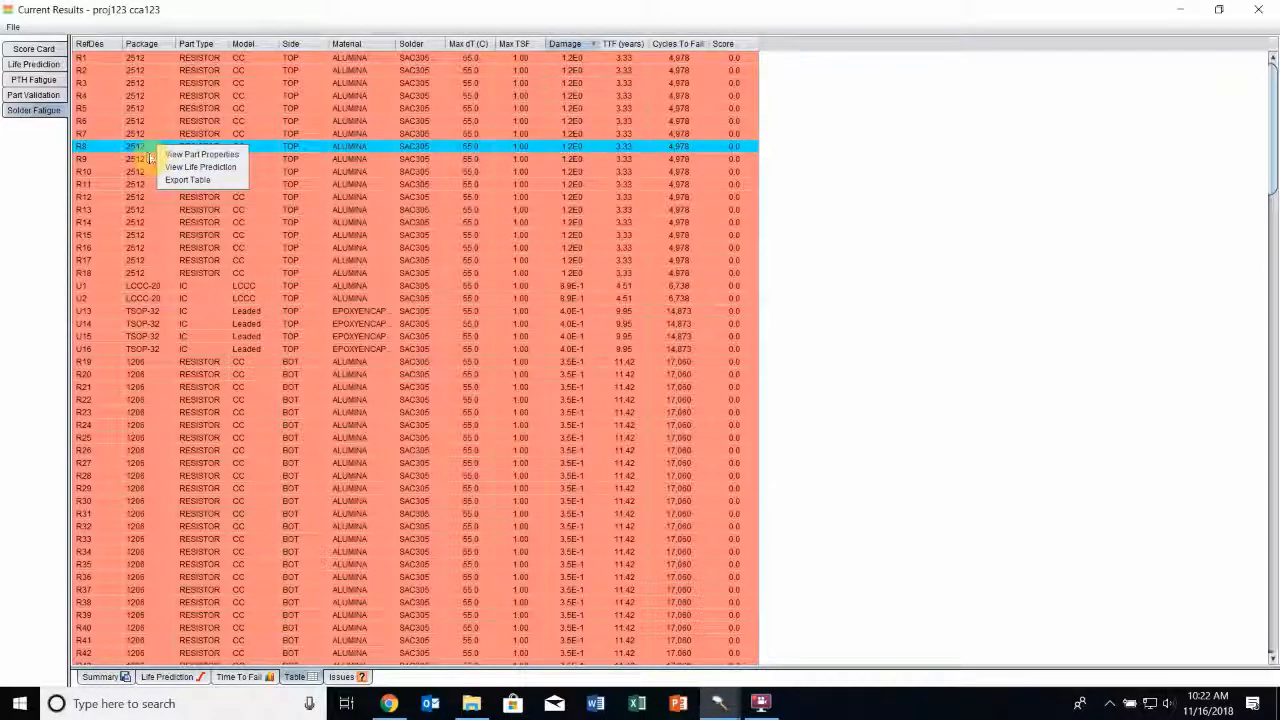
{"action": "left_click", "coordinate": [205, 167]}
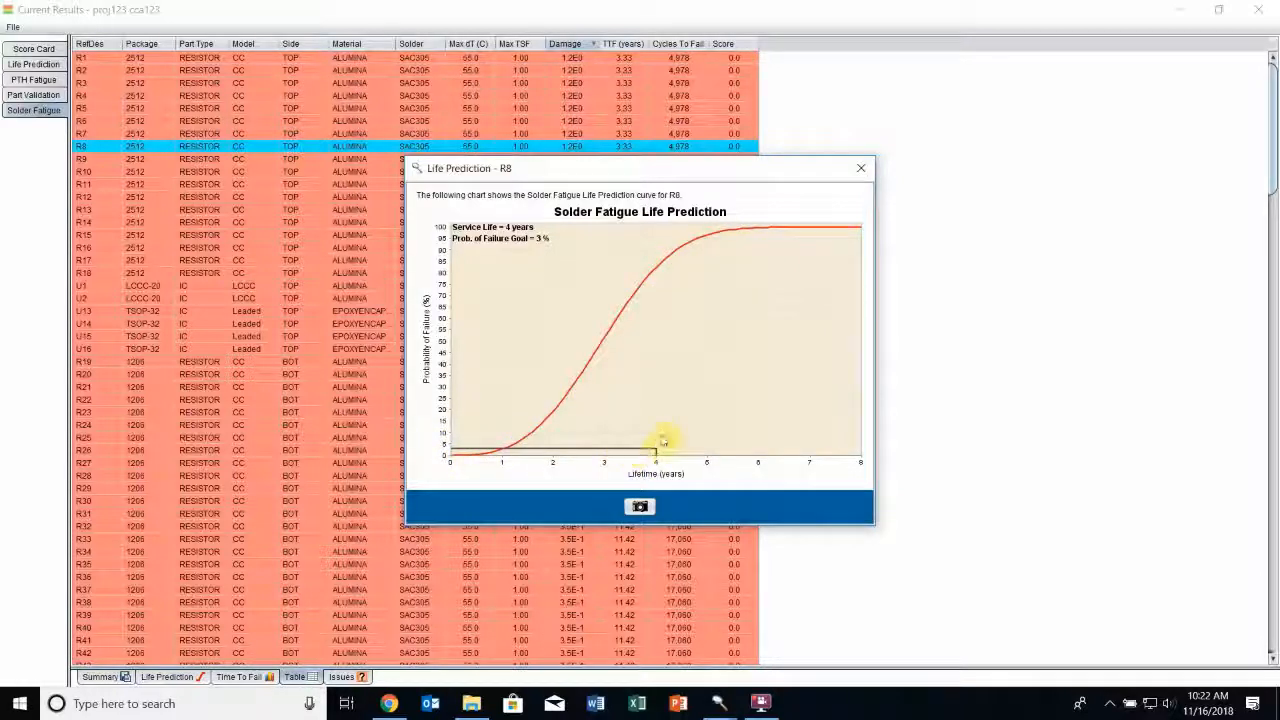
{"action": "left_click", "coordinate": [861, 168]}
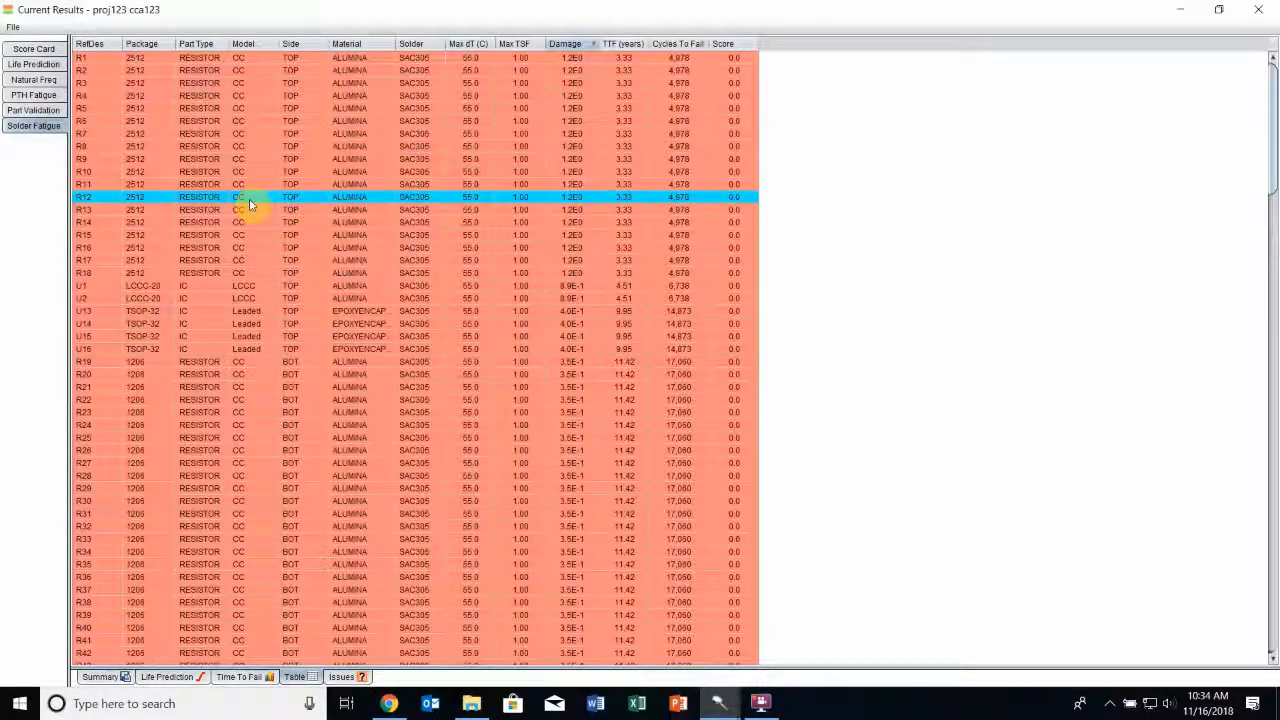
Review the Natural Freq results summary and the table of mode frequencies, and close the results window
{"action": "left_click", "coordinate": [47, 84]}
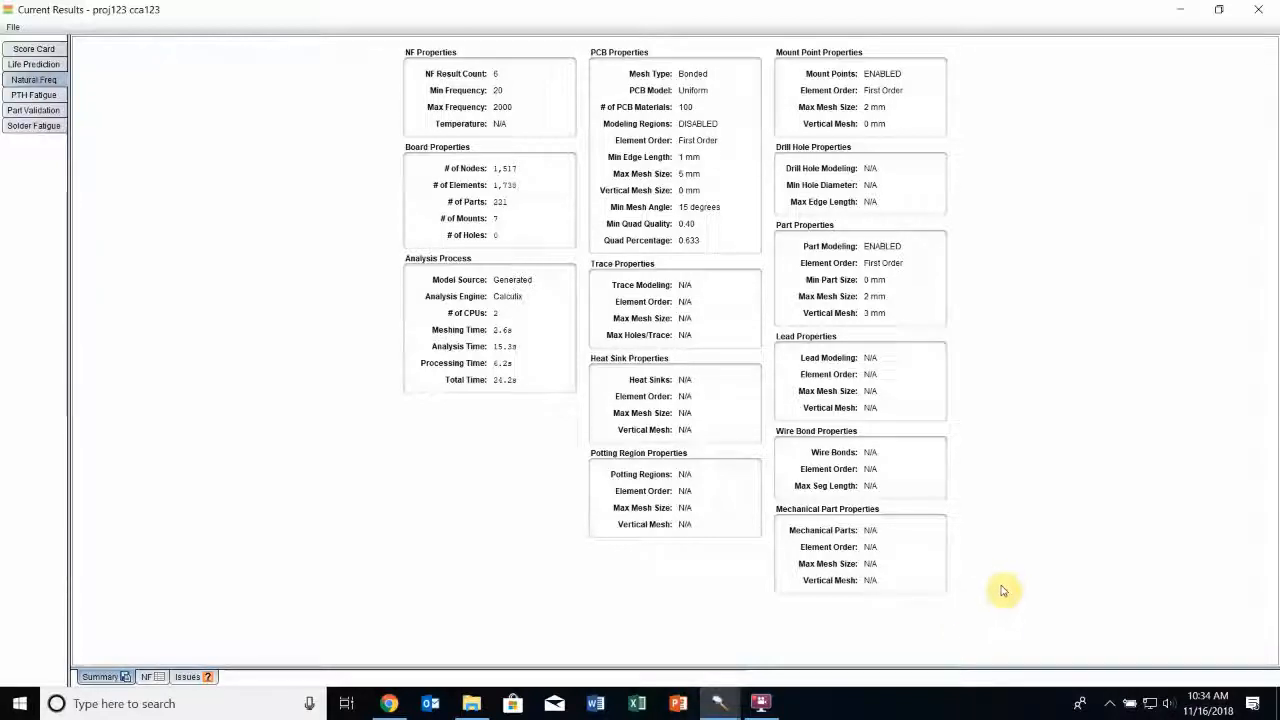
{"action": "left_click", "coordinate": [148, 677]}
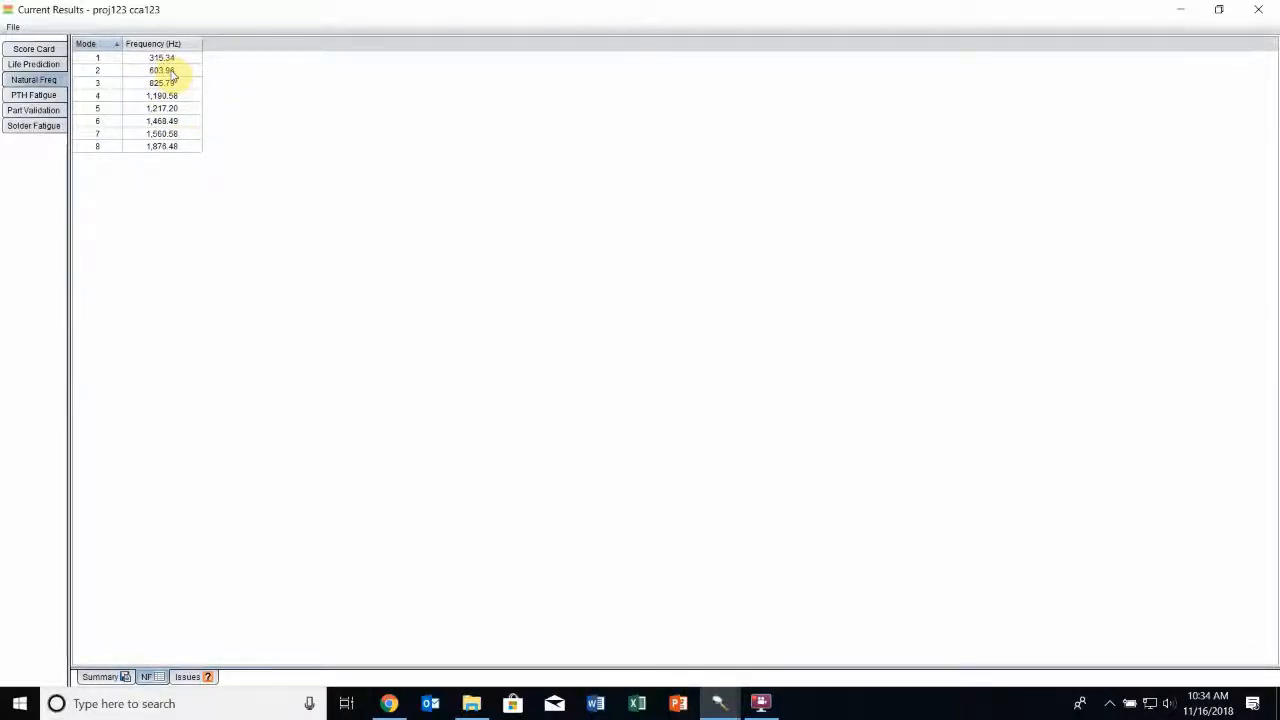
{"action": "left_click_drag", "start_coordinate": [172, 72], "coordinate": [190, 83]}
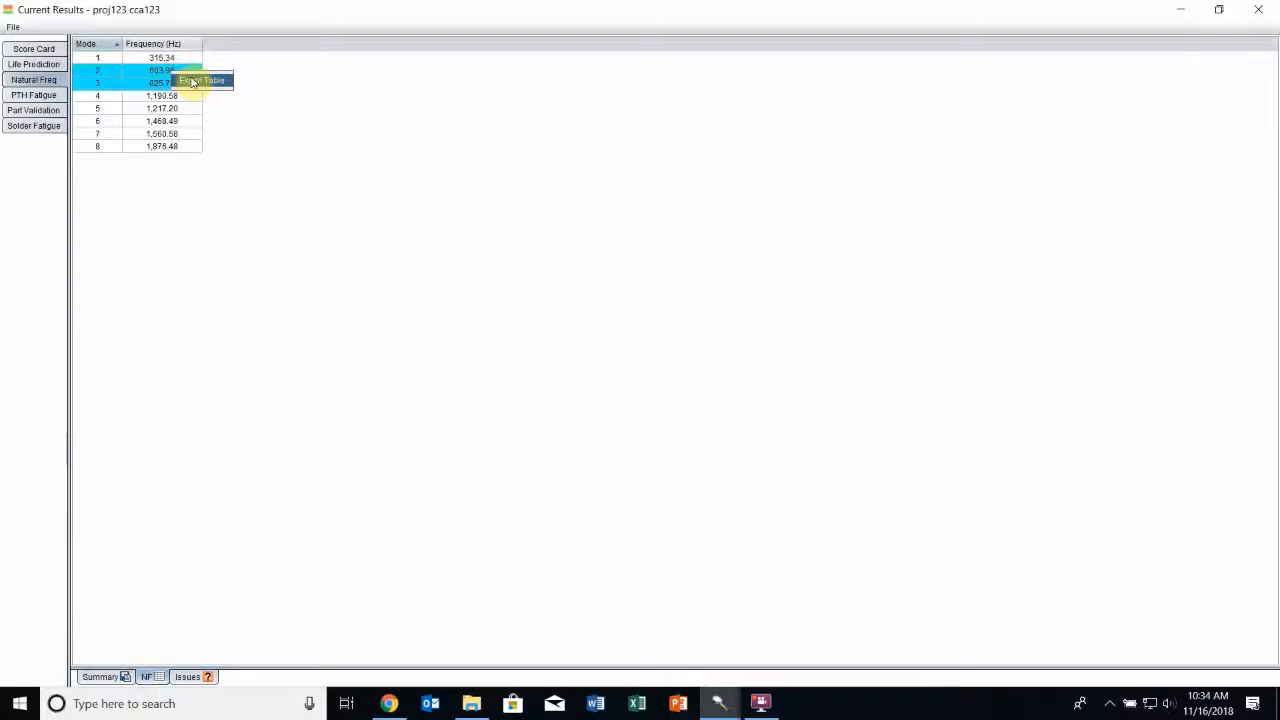
{"action": "left_click", "coordinate": [299, 278]}
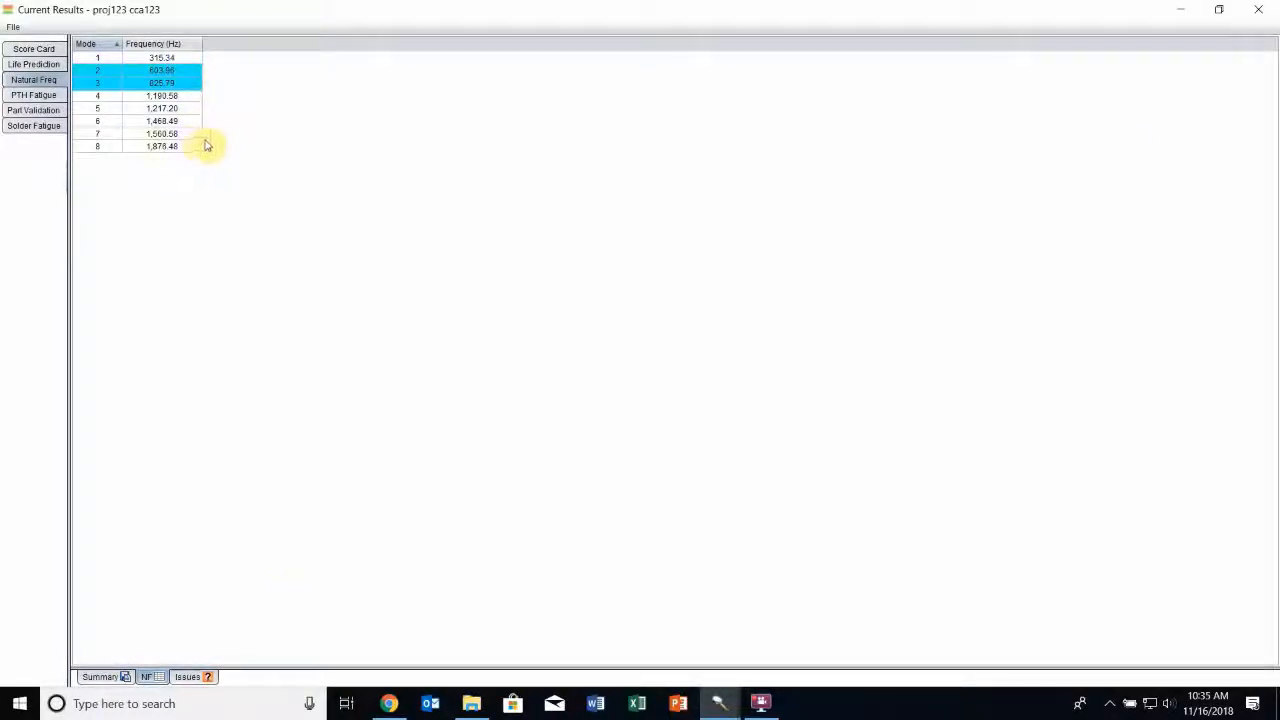
{"action": "left_click", "coordinate": [1258, 9]}
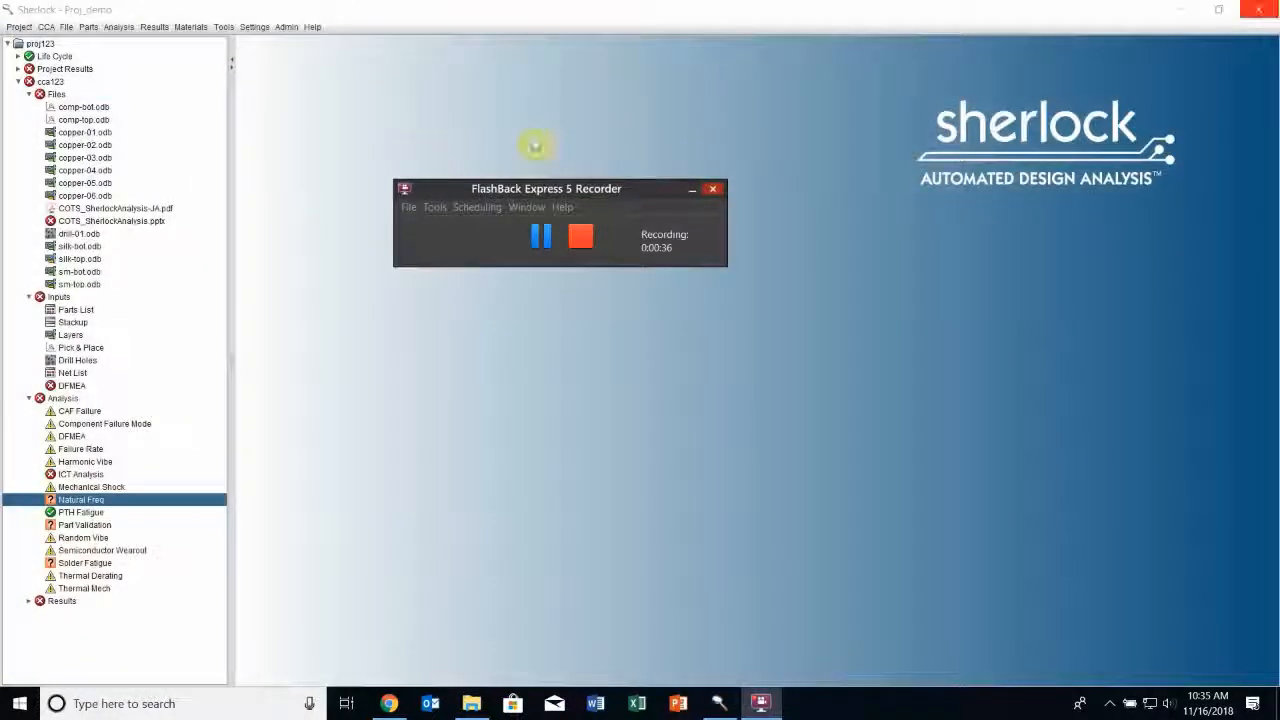
View the natural frequency displacement layers for the 315.34, 603.96 and 825.79 Hz modes, and close the layer viewer
{"action": "right_click", "coordinate": [98, 505]}
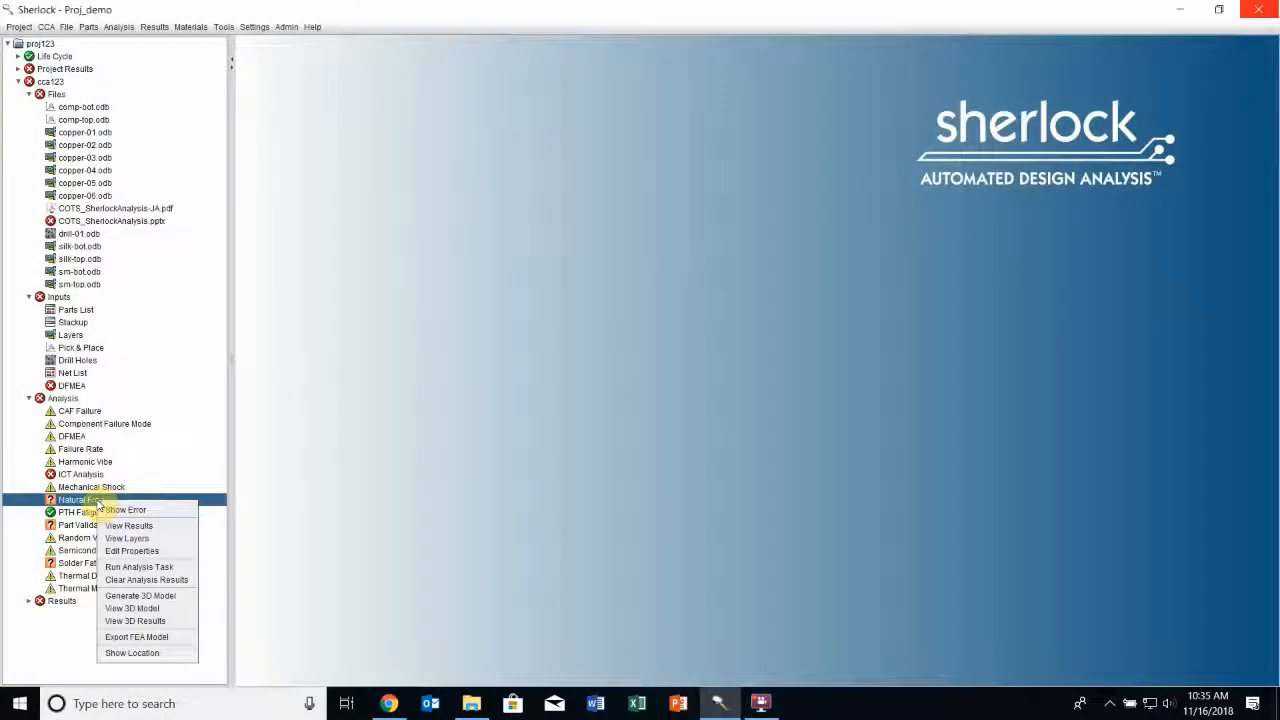
{"action": "left_click", "coordinate": [155, 541]}
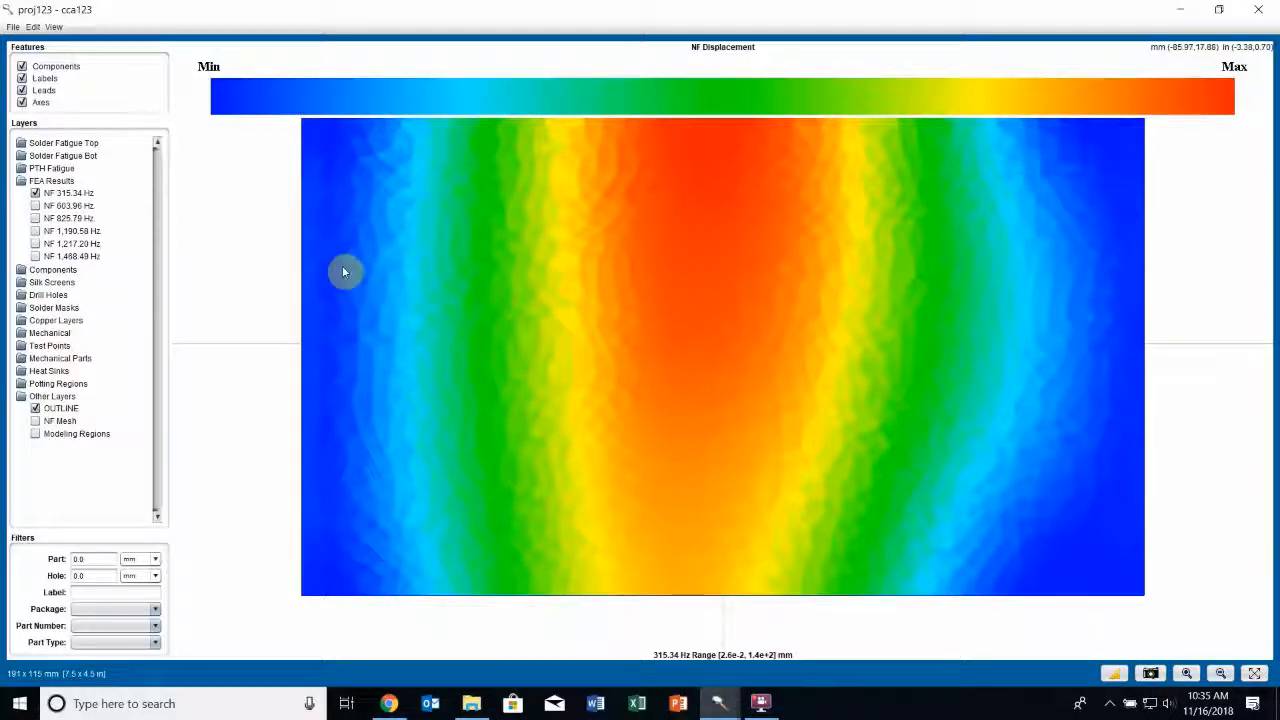
{"action": "left_click", "coordinate": [70, 206]}
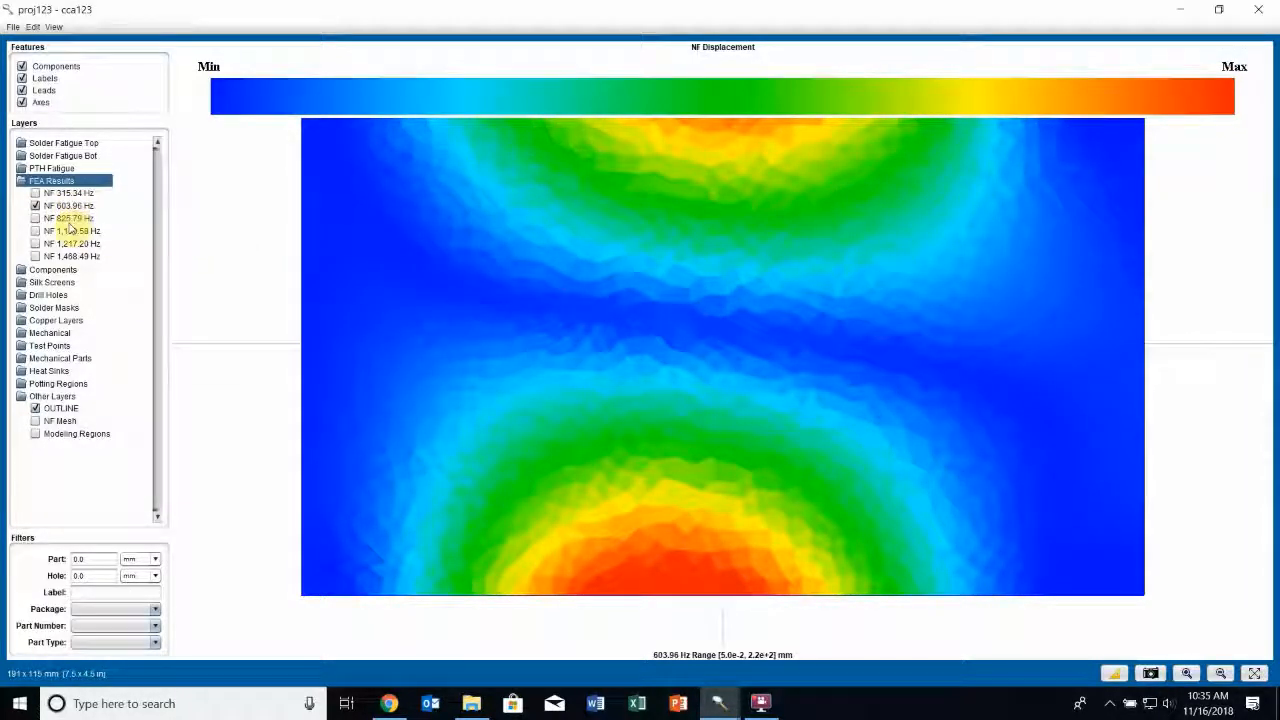
{"action": "left_click", "coordinate": [70, 220]}
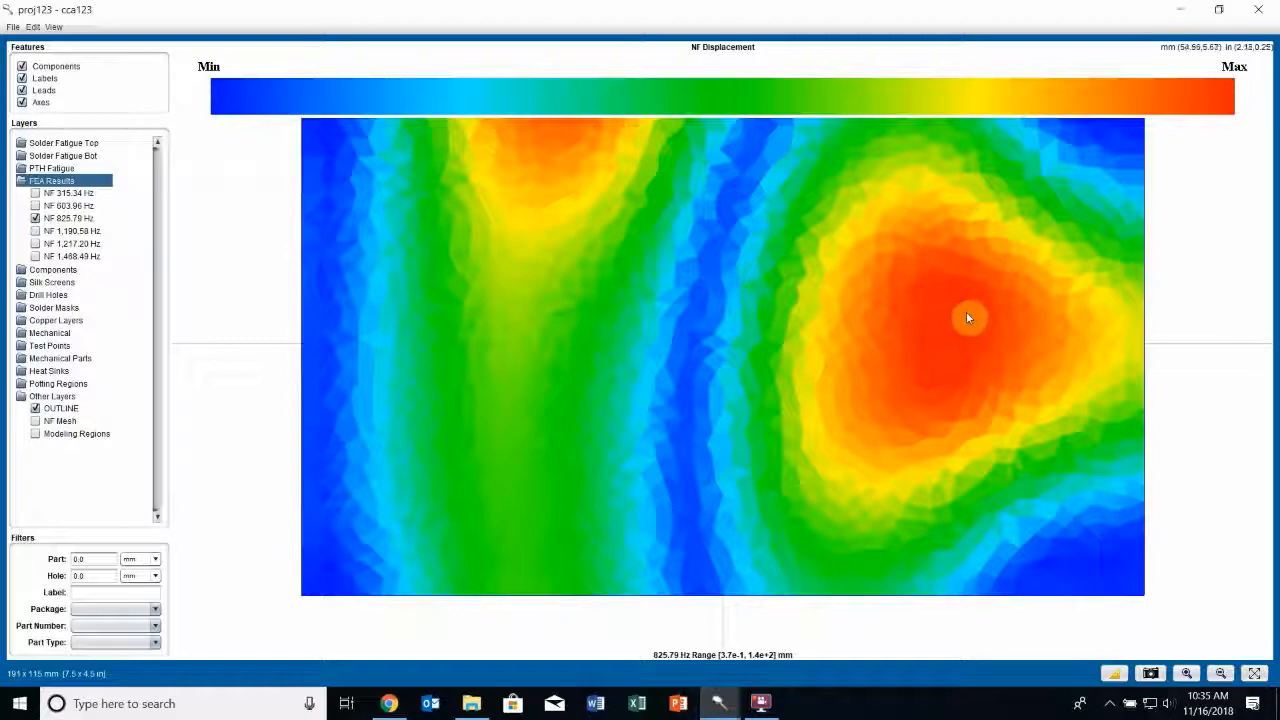
{"action": "left_click", "coordinate": [1262, 10]}
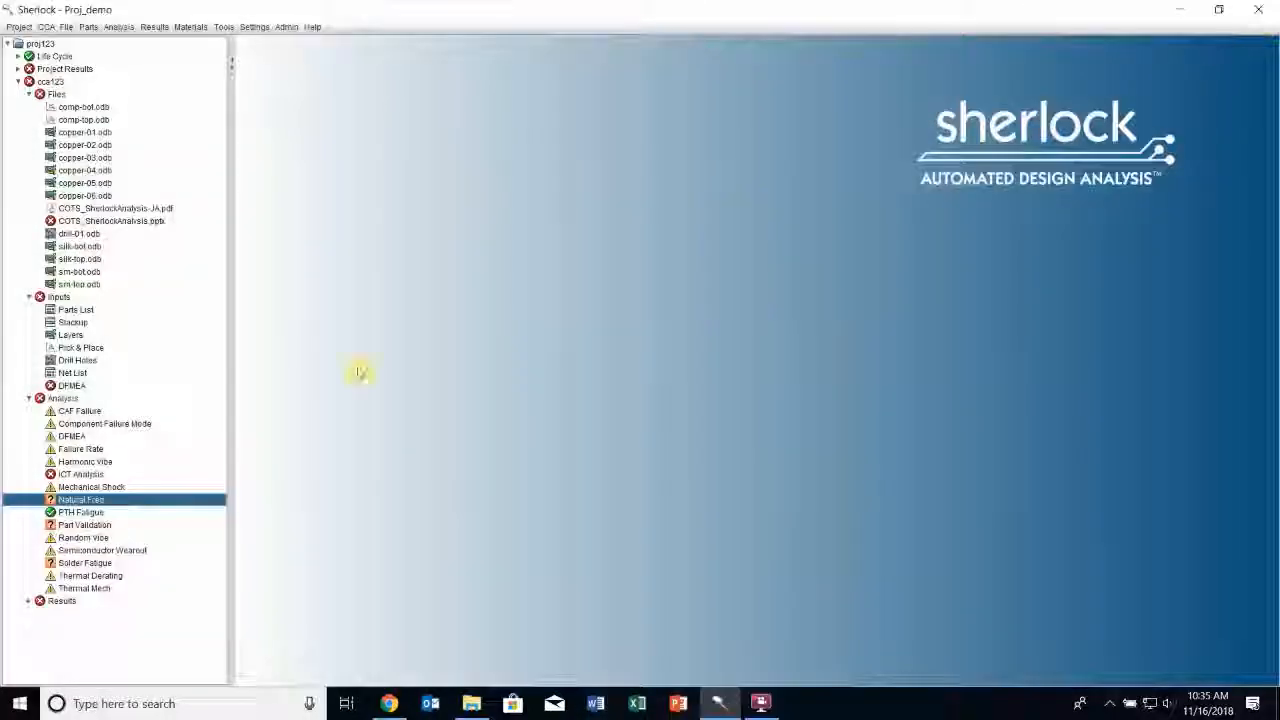
Open the Natural Freq 3D results and inspect the 315.34 Hz mode shape from another angle
{"action": "right_click", "coordinate": [98, 503]}
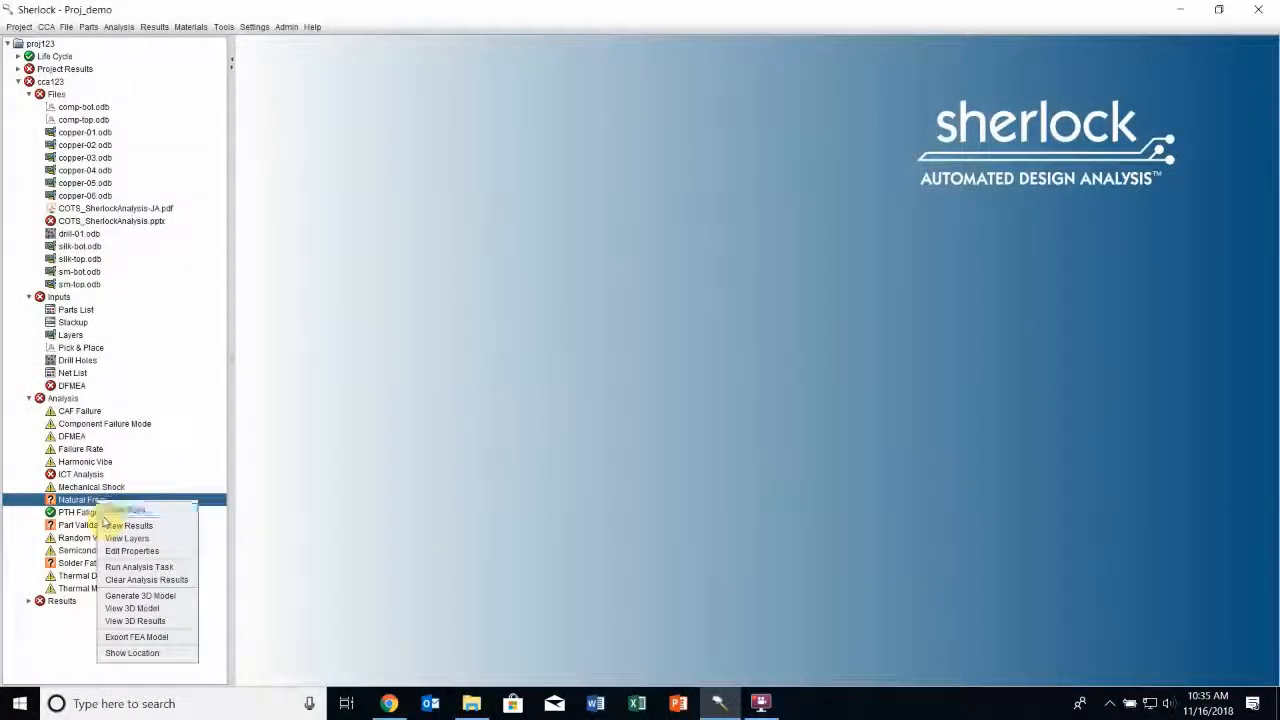
{"action": "left_click", "coordinate": [157, 622]}
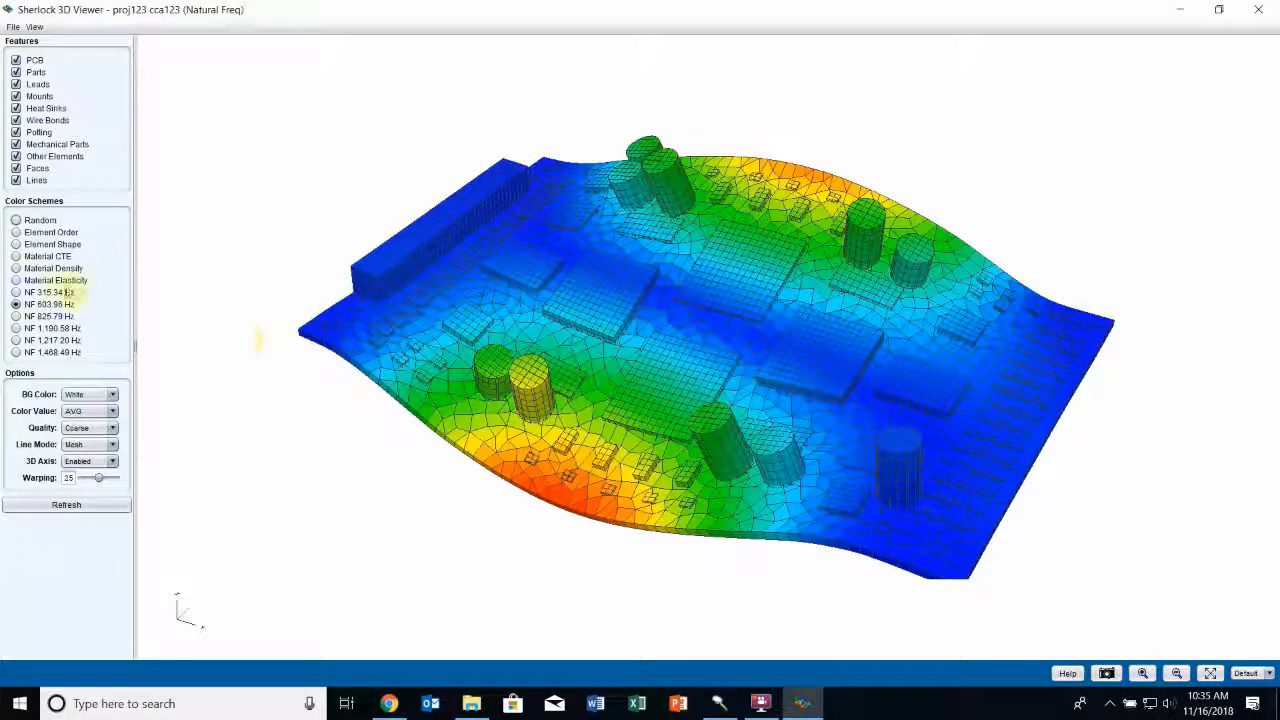
{"action": "left_click", "coordinate": [67, 505]}
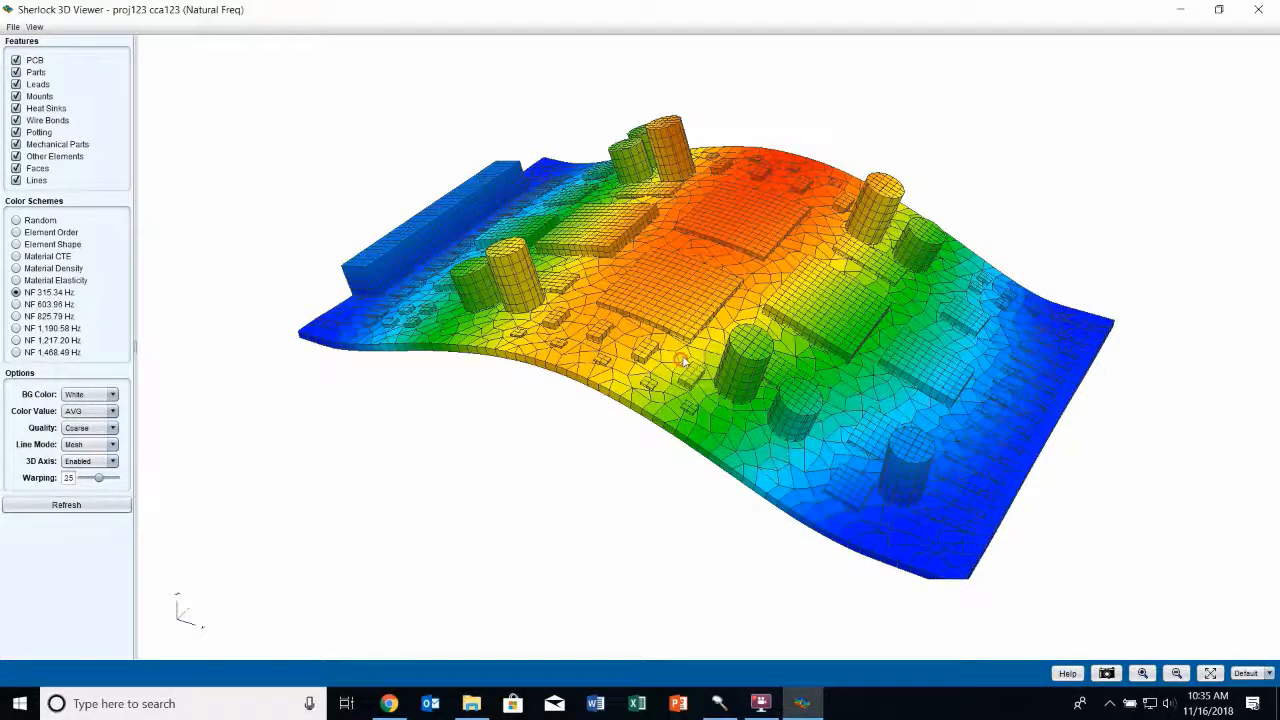
{"action": "left_click_drag", "start_coordinate": [652, 357], "coordinate": [695, 358]}
Display the 603.96 Hz mode shape from a lower angle and export it as NF_Results.pdf to the Desktop
{"action": "left_click", "coordinate": [60, 304]}
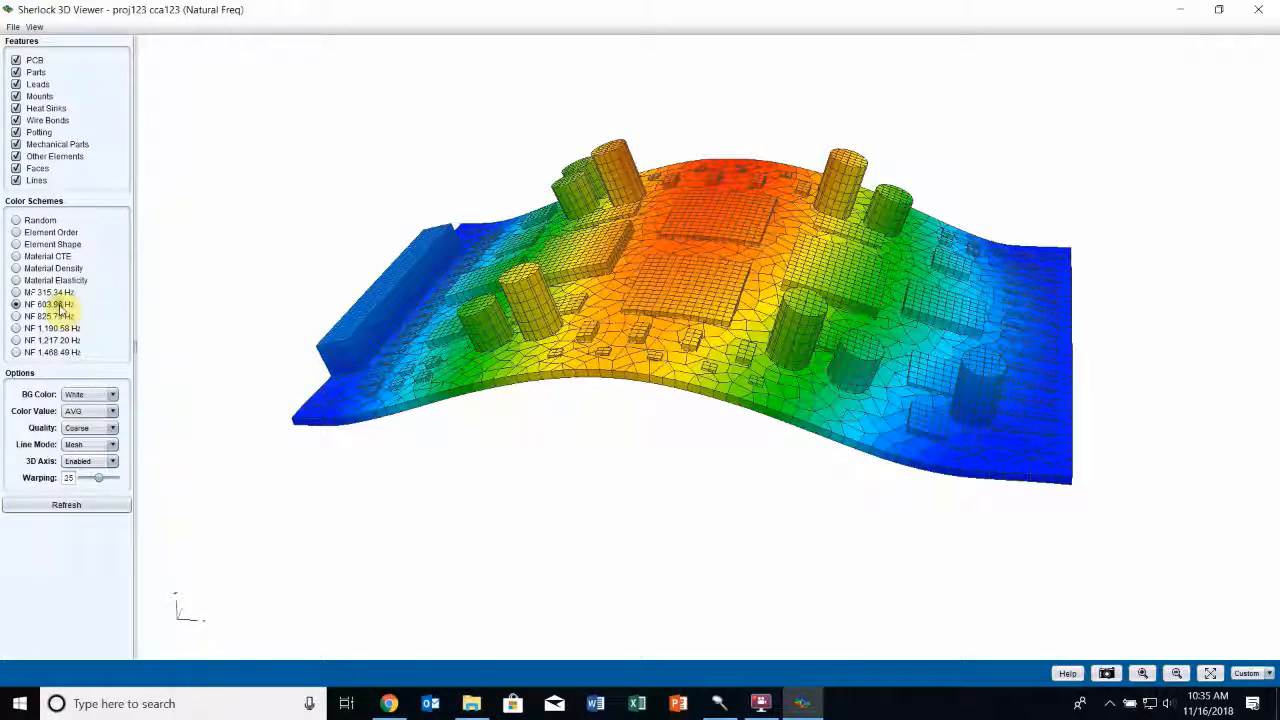
{"action": "left_click", "coordinate": [75, 508]}
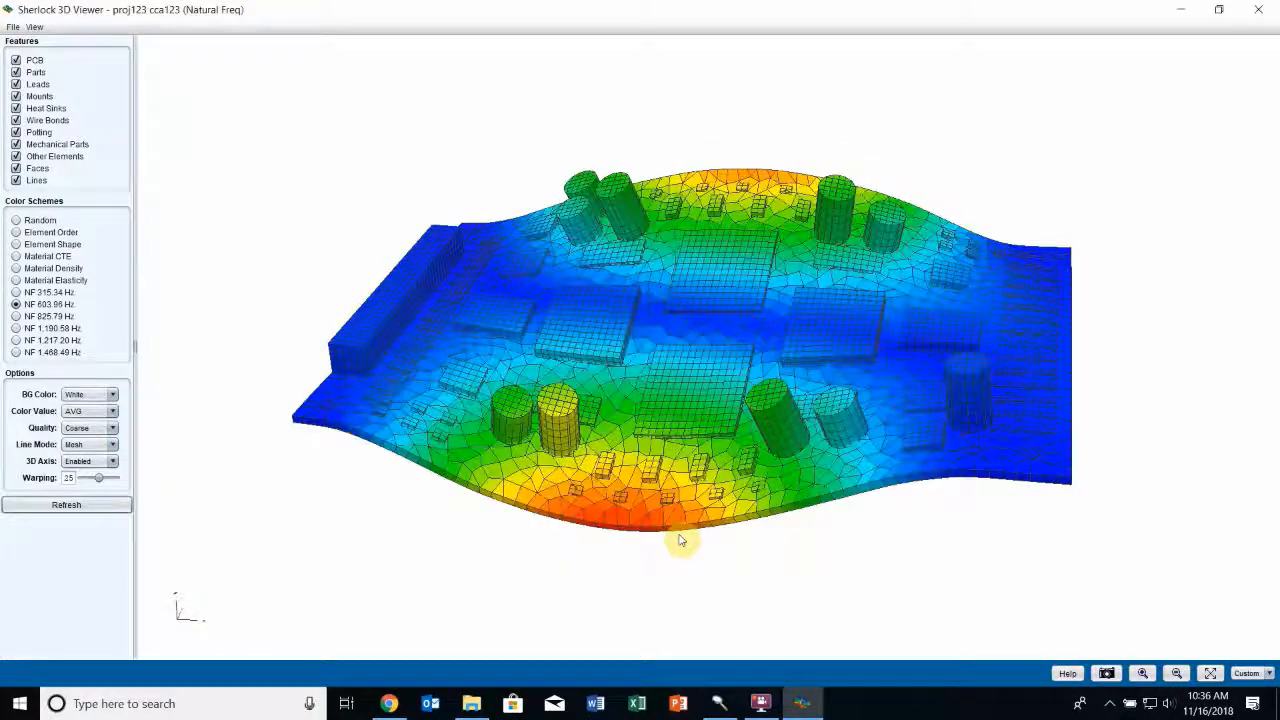
{"action": "left_click_drag", "start_coordinate": [743, 443], "coordinate": [767, 422]}
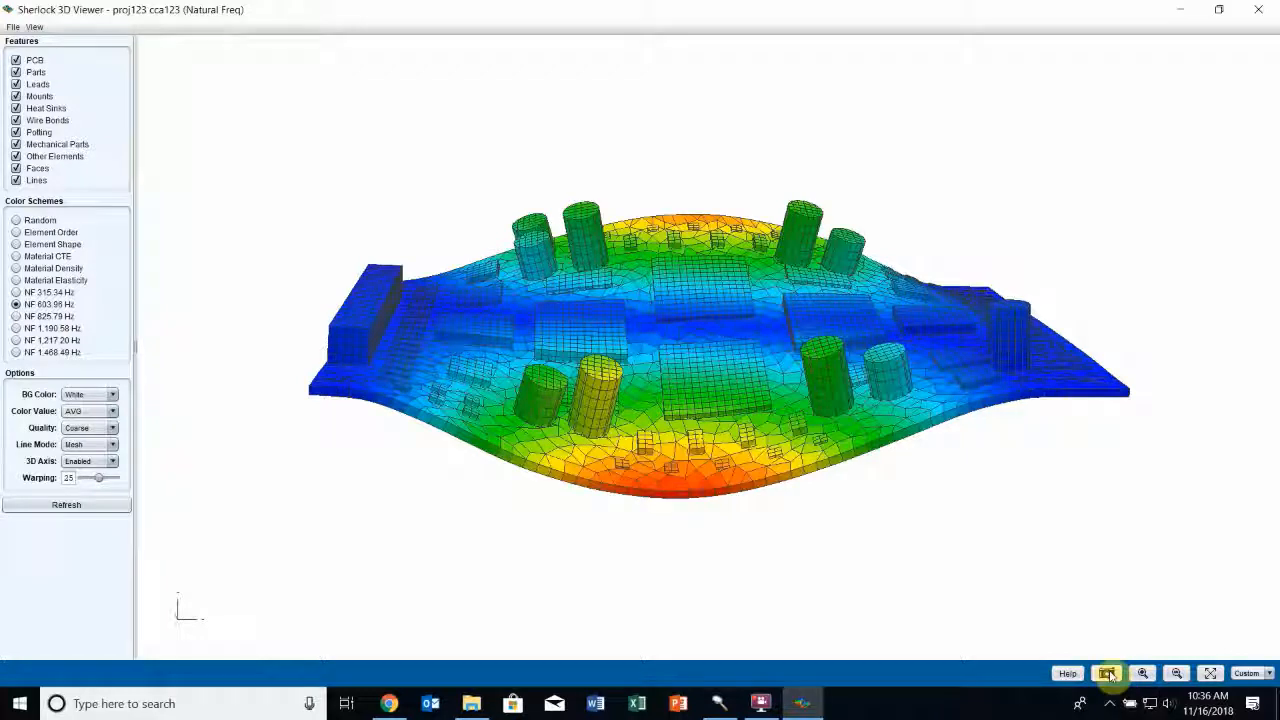
{"action": "left_click", "coordinate": [1108, 674]}
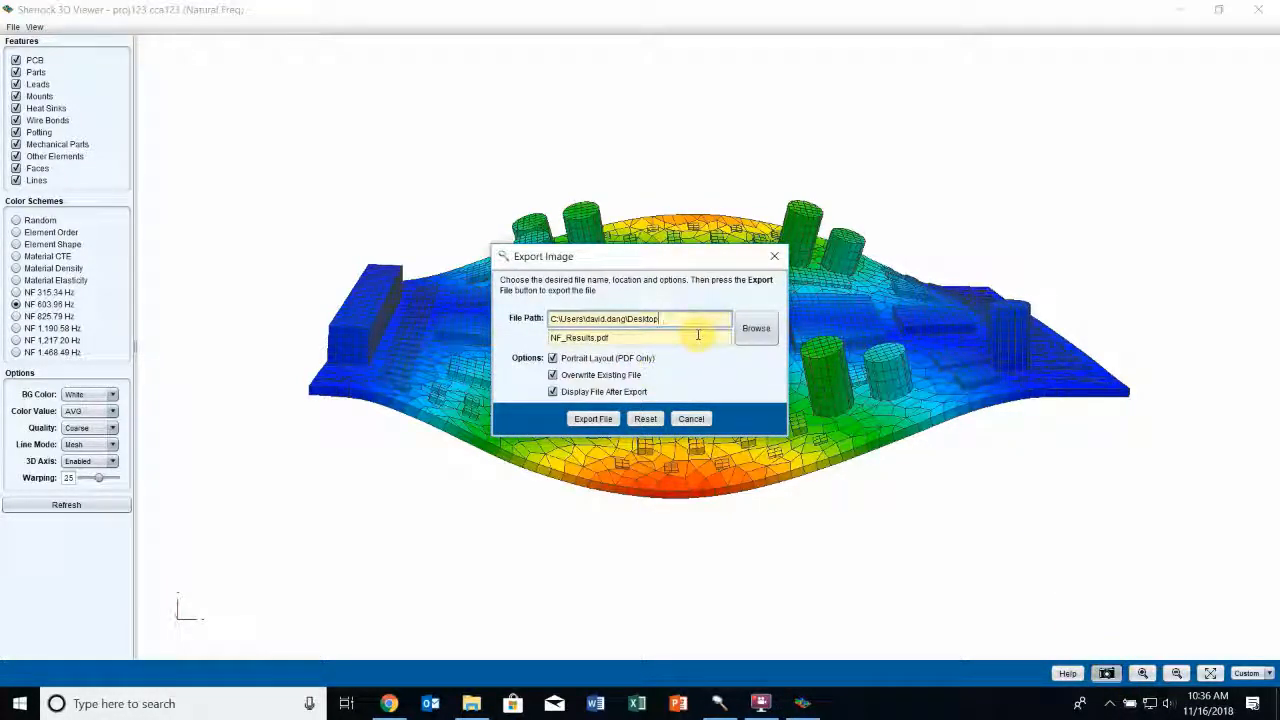
{"action": "left_click", "coordinate": [600, 419]}
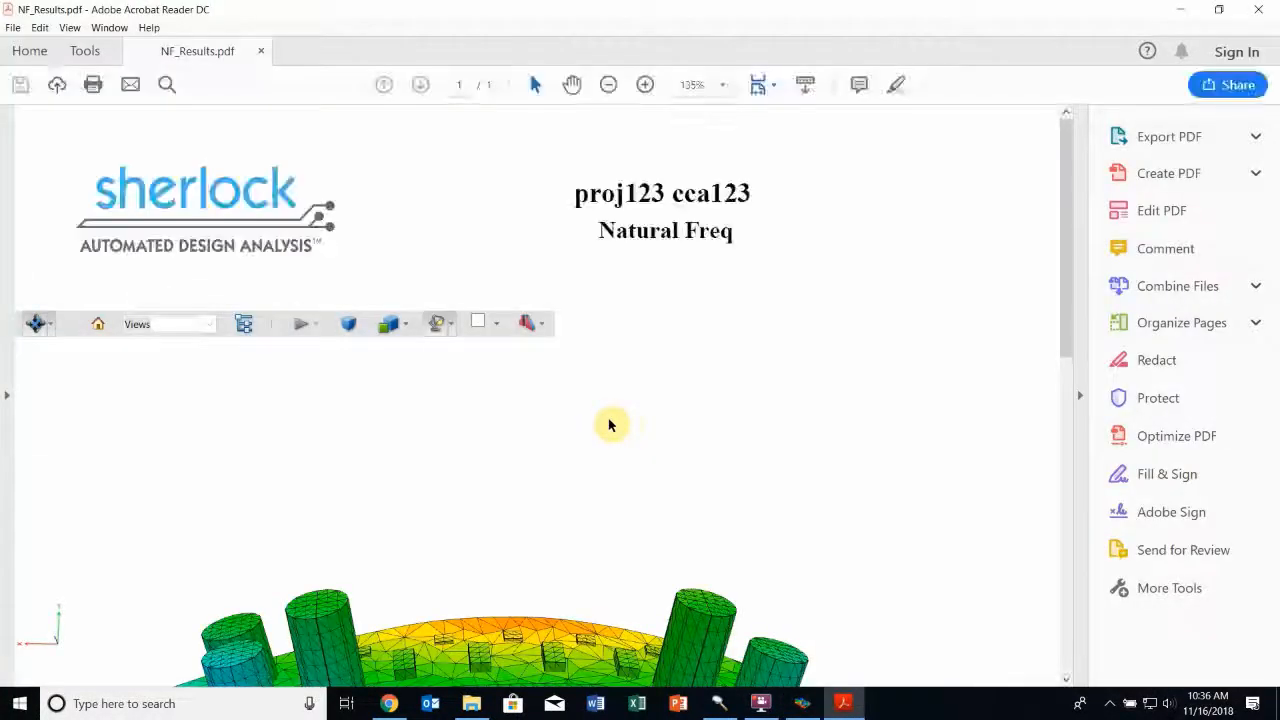
Examine the 3D board model in the exported NF_Results.pdf up close and from several angles, and close the PDF
{"action": "scroll", "coordinate": [1037, 321], "scroll_direction": "down", "scroll_amount": 1}
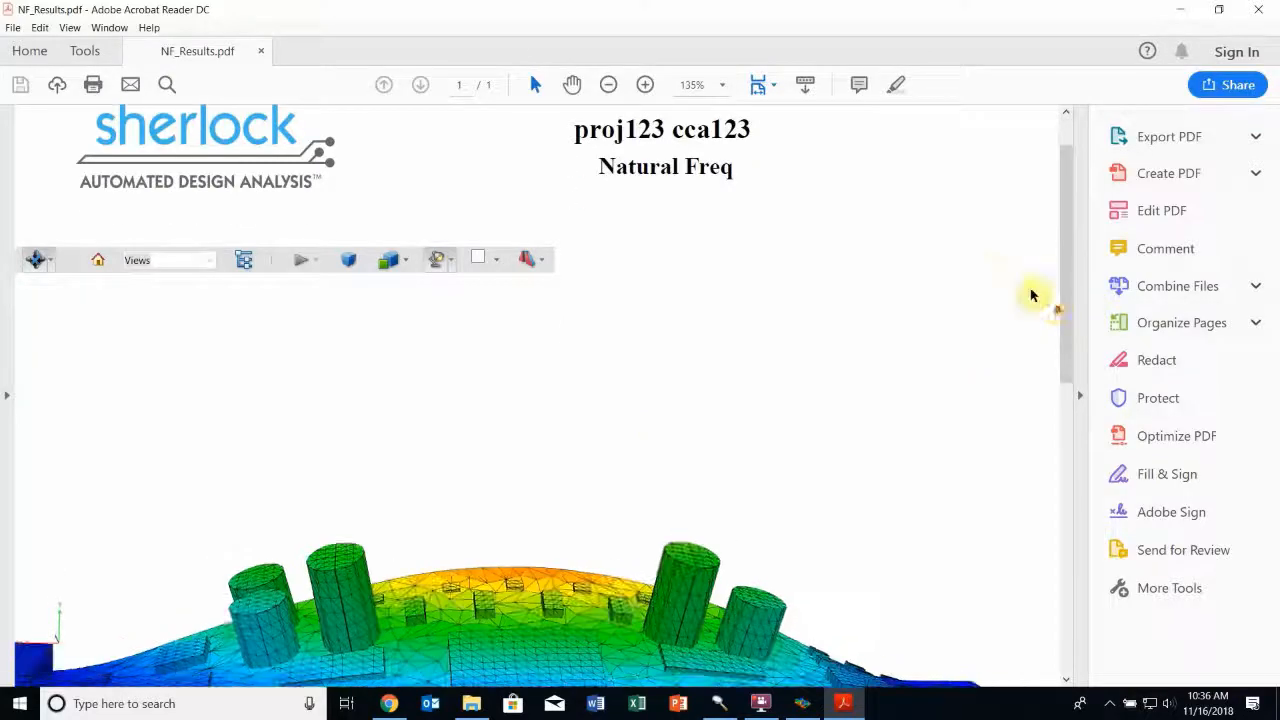
{"action": "left_click", "coordinate": [609, 84]}
{"action": "left_click", "coordinate": [609, 84]}
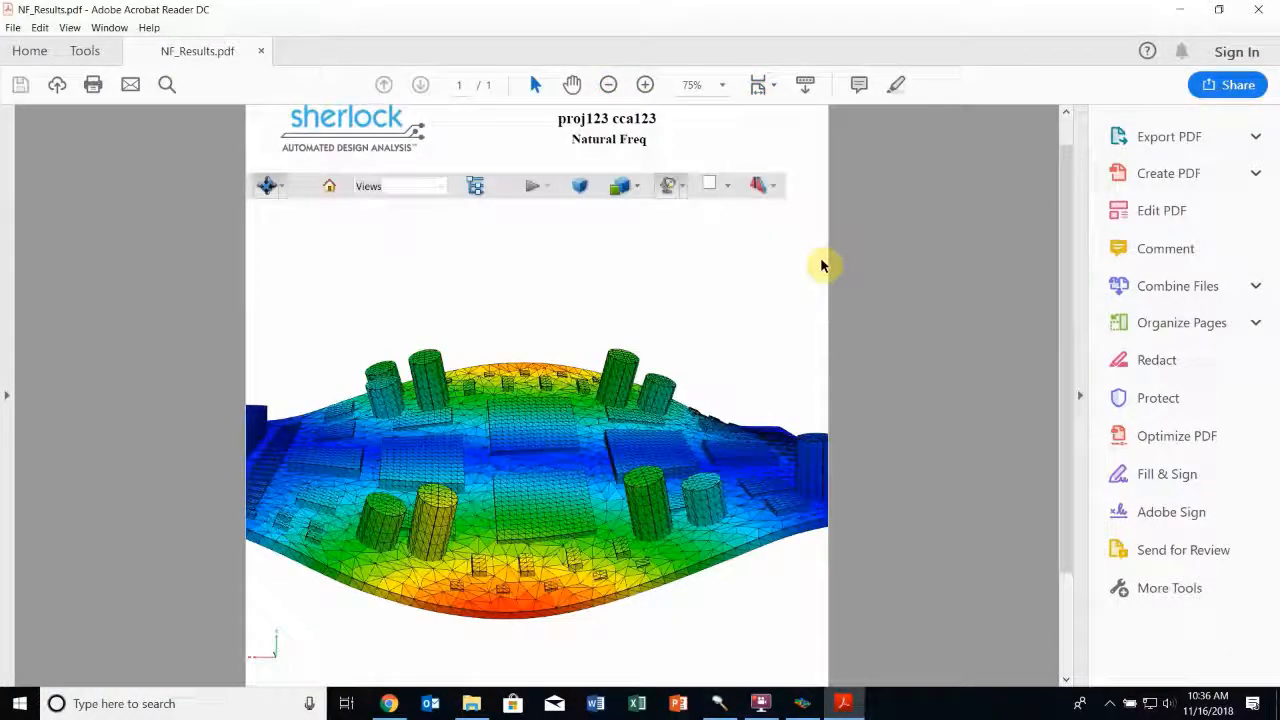
{"action": "left_click_drag", "start_coordinate": [563, 457], "coordinate": [502, 466]}
{"action": "scroll", "coordinate": [626, 438], "scroll_direction": "up", "scroll_amount": 7}
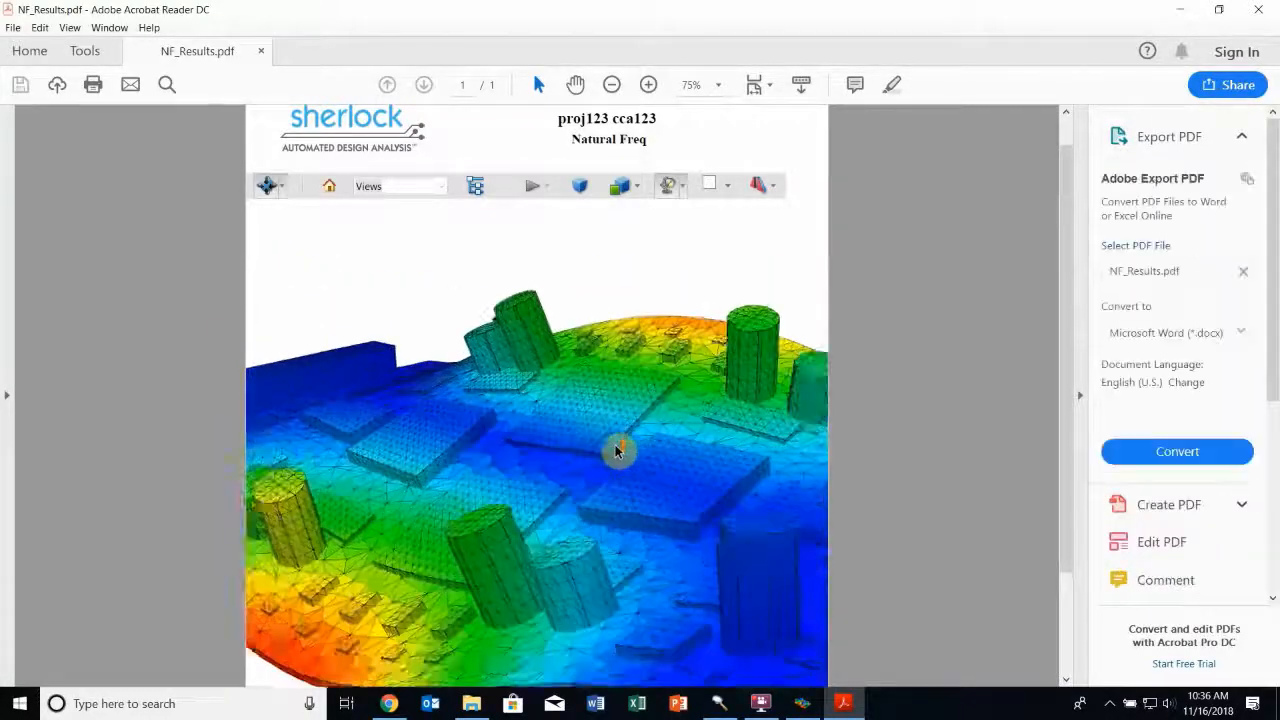
{"action": "mouse_move", "coordinate": [664, 466]}
{"action": "left_mouse_down"}
{"action": "mouse_move", "coordinate": [574, 489]}
{"action": "mouse_move", "coordinate": [654, 460]}
{"action": "left_mouse_up"}
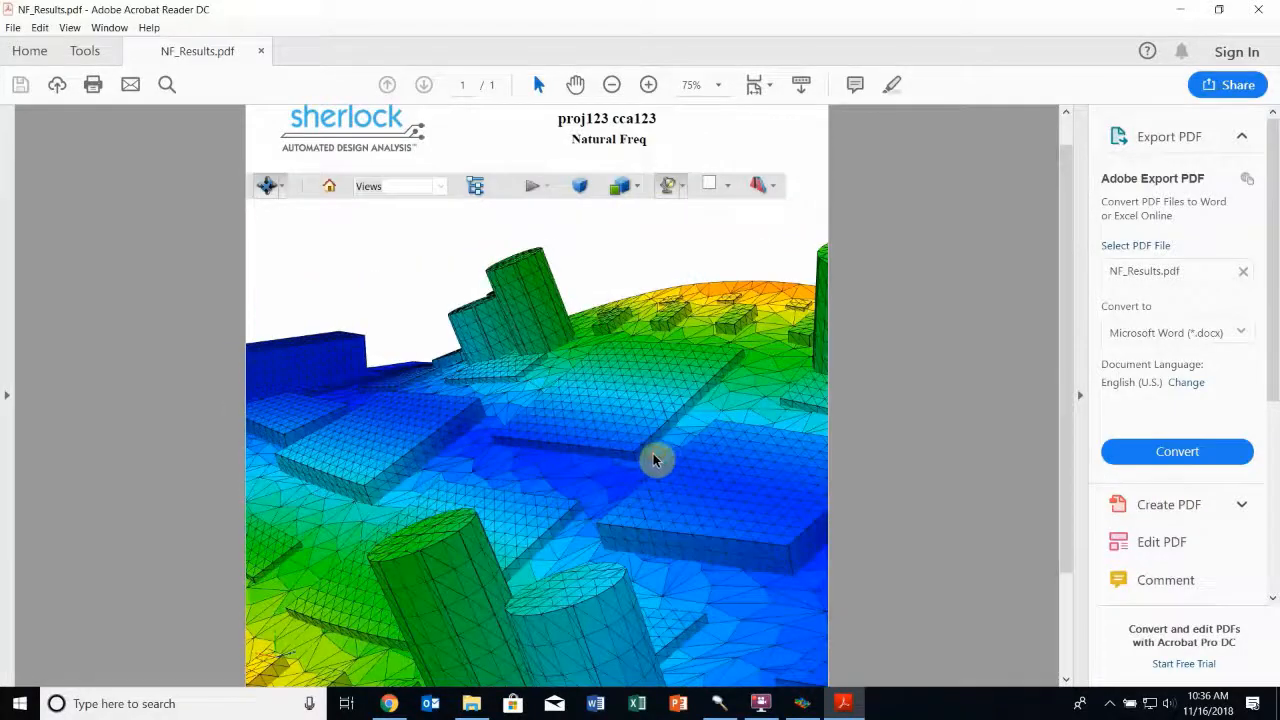
{"action": "scroll", "coordinate": [650, 456], "scroll_direction": "down", "scroll_amount": 3}
{"action": "scroll", "coordinate": [650, 456], "scroll_direction": "down", "scroll_amount": 3}
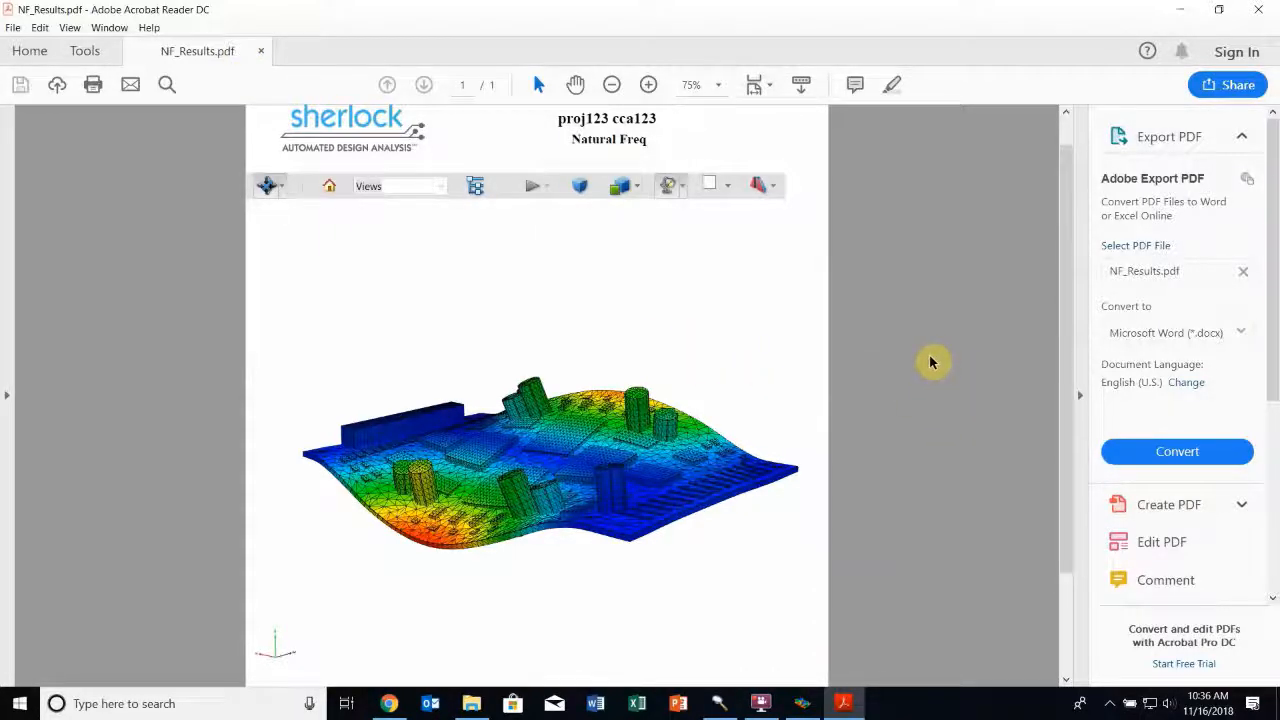
{"action": "scroll", "coordinate": [690, 420], "scroll_direction": "down", "scroll_amount": 1}
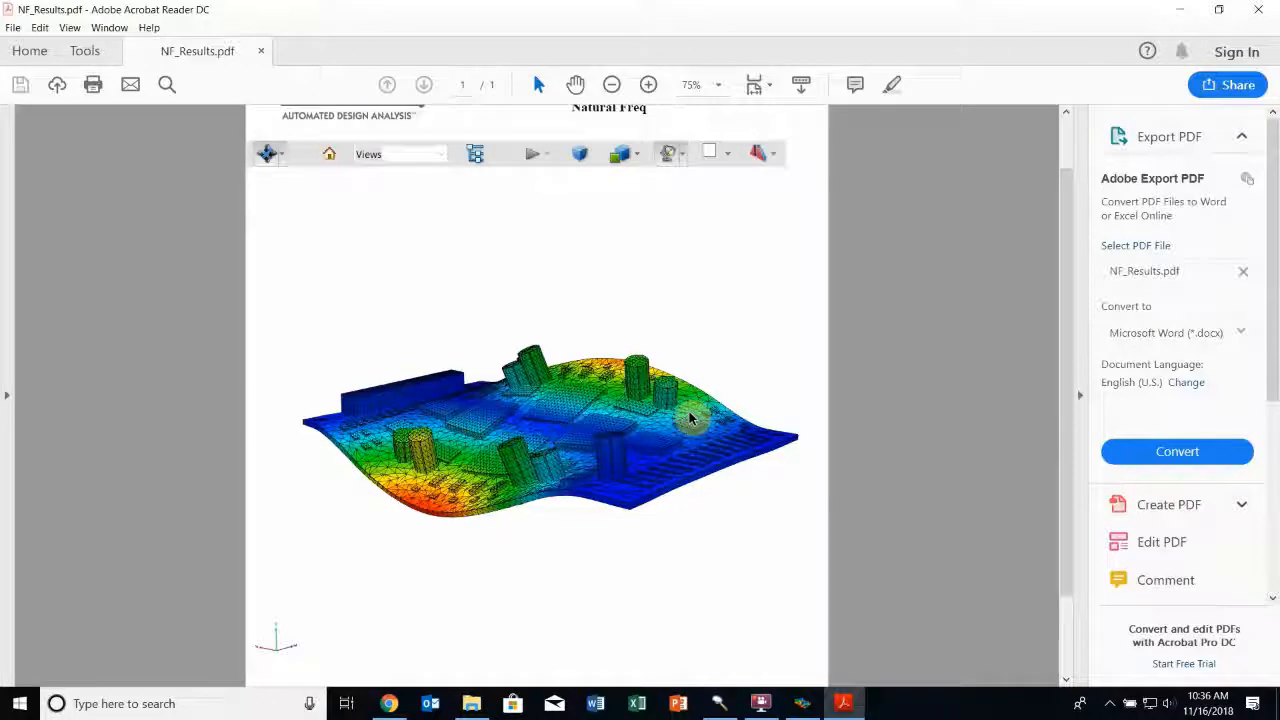
{"action": "left_click_drag", "start_coordinate": [690, 420], "coordinate": [621, 452]}
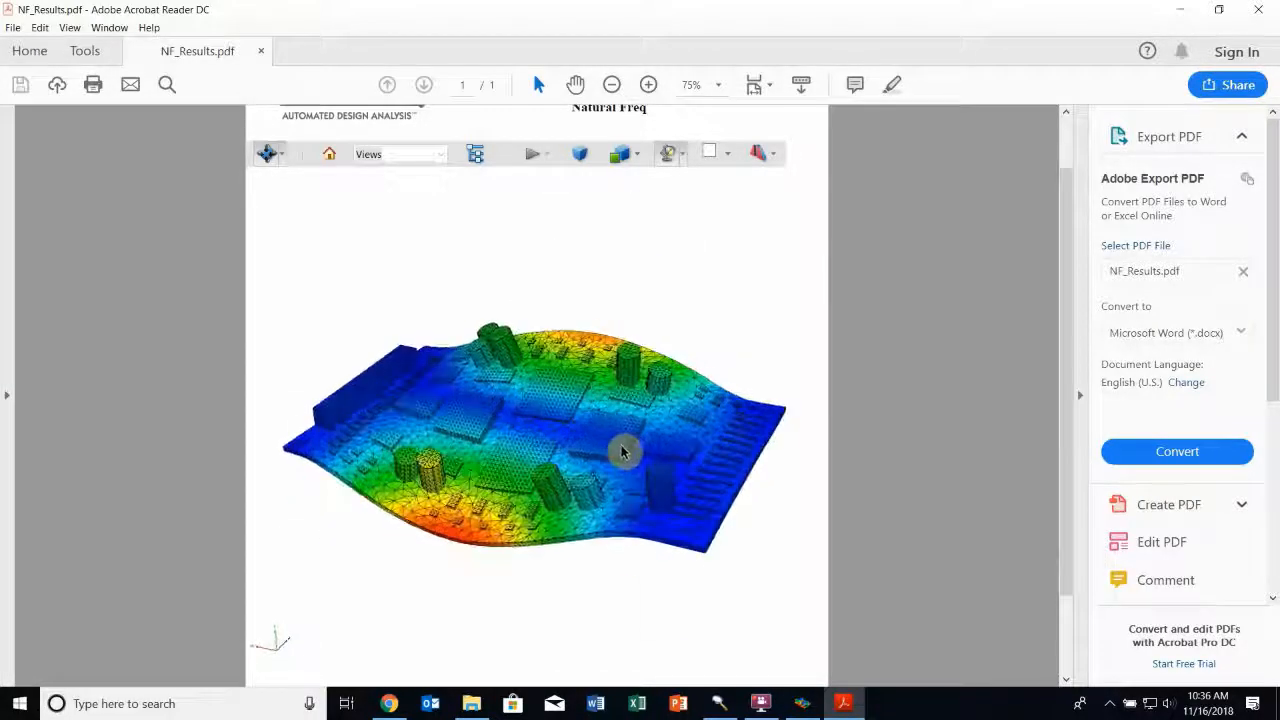
{"action": "left_click", "coordinate": [1258, 9]}
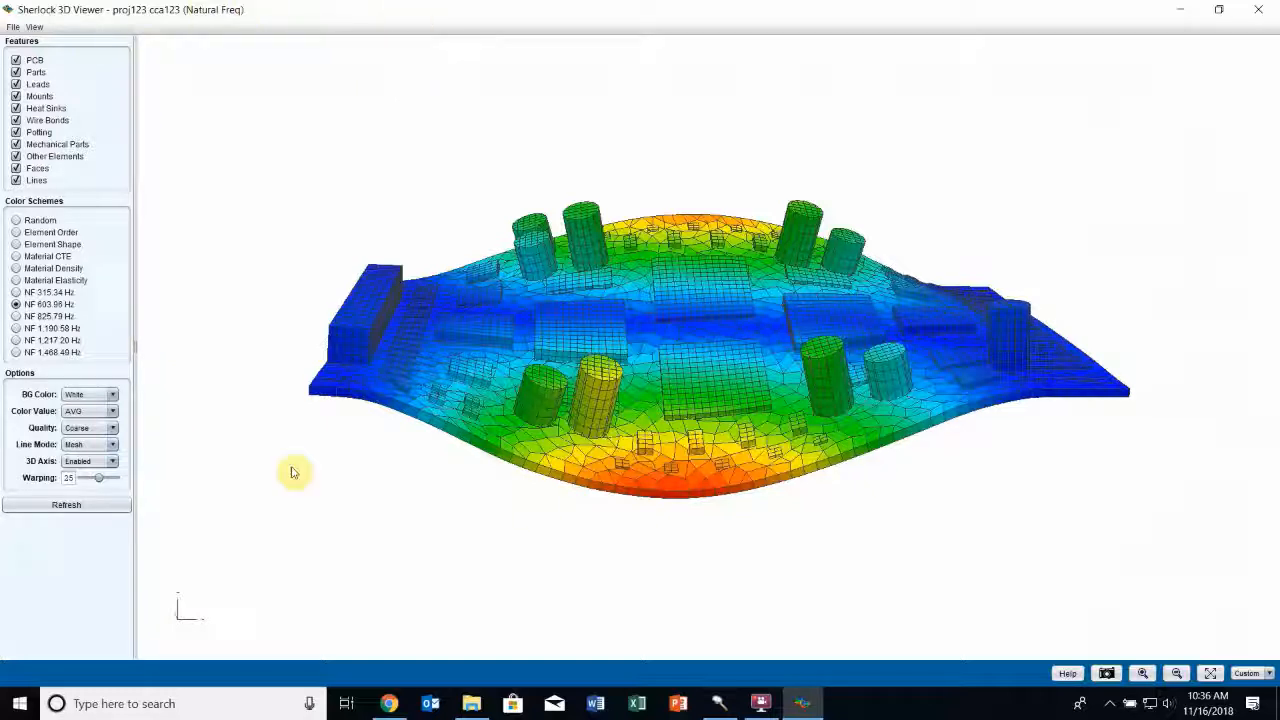
{"action": "left_click", "coordinate": [14, 27]}
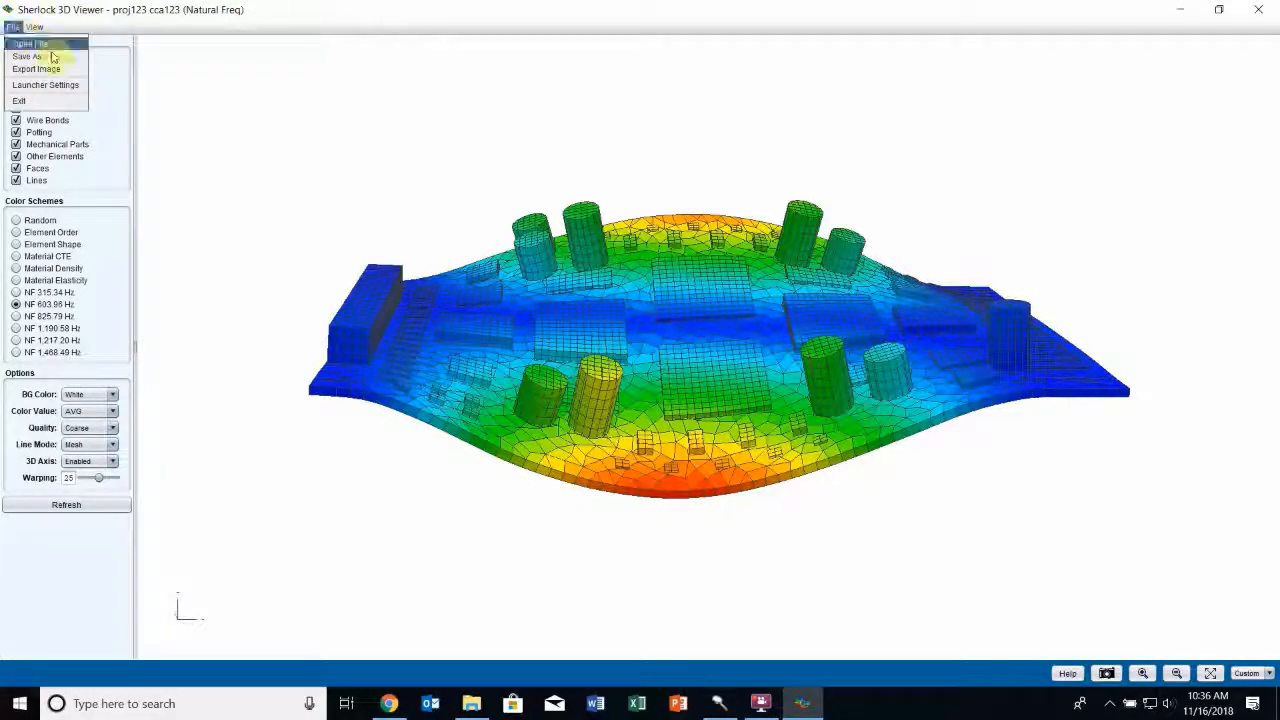
{"action": "left_click", "coordinate": [30, 56]}
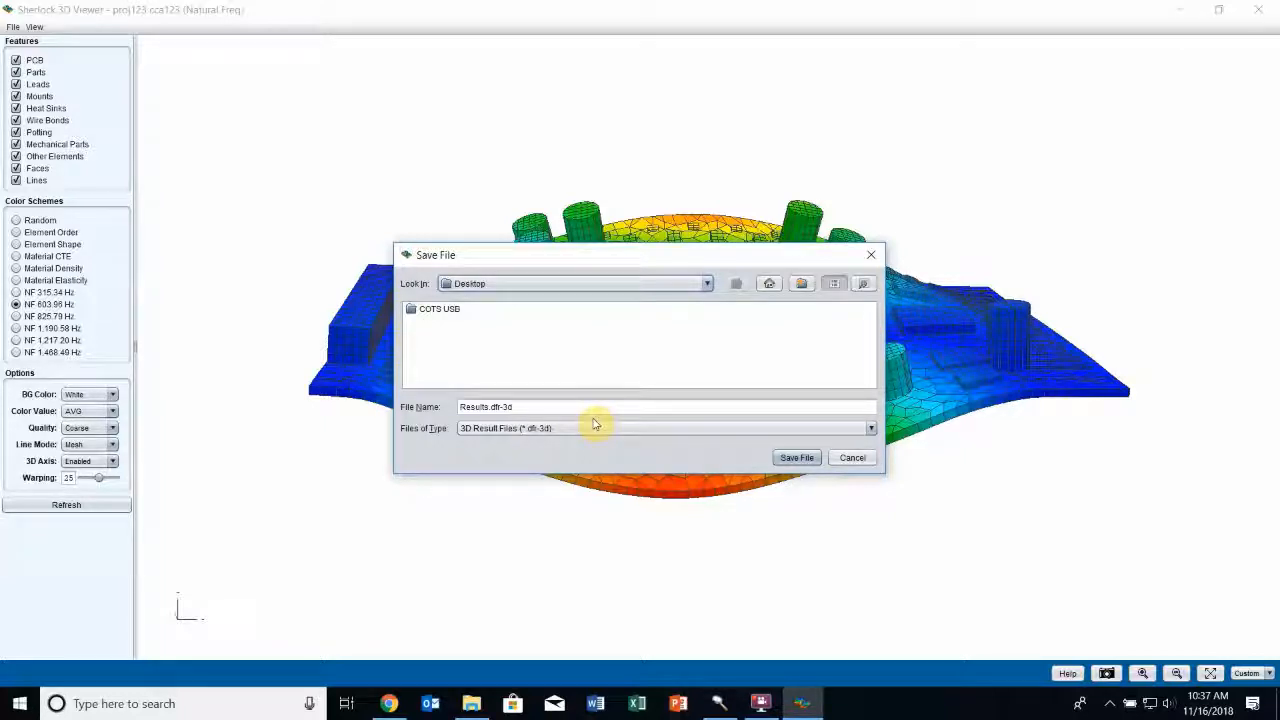
{"action": "left_click", "coordinate": [852, 457]}
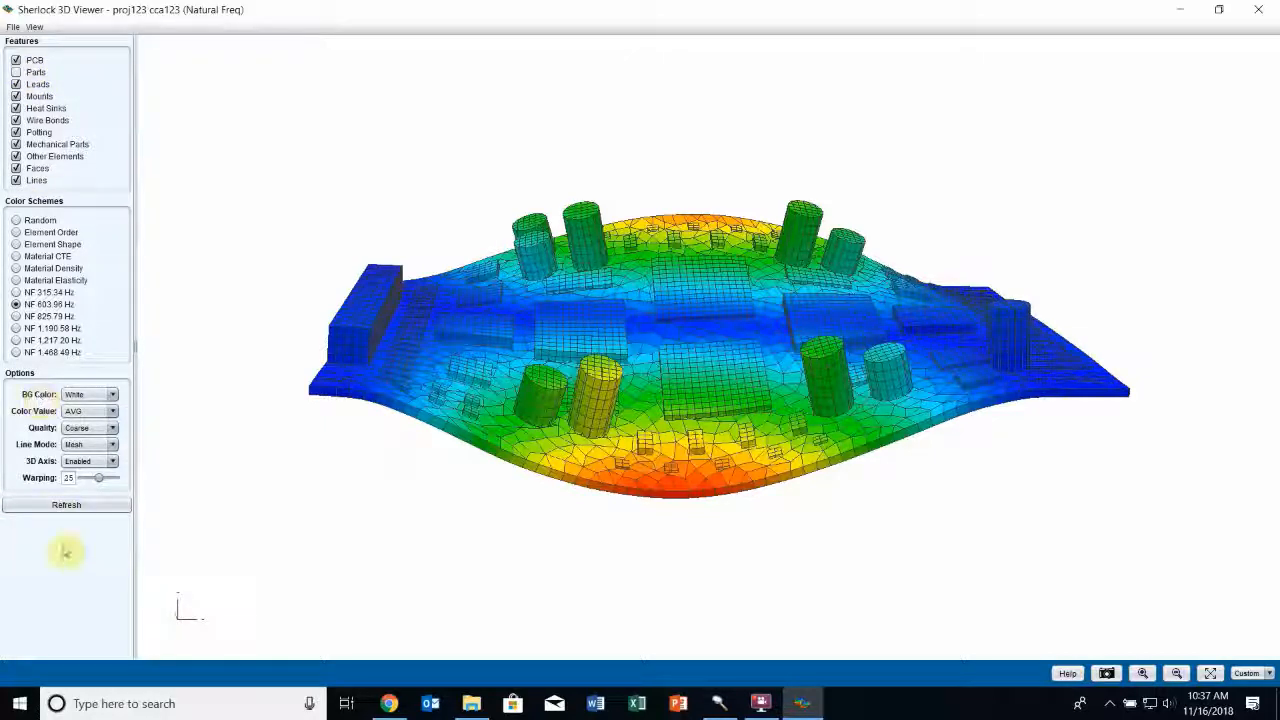
View the 603.96 Hz mode shape on the PCB without parts and on the parts without the PCB, ending with both features enabled
{"action": "left_click", "coordinate": [78, 504]}
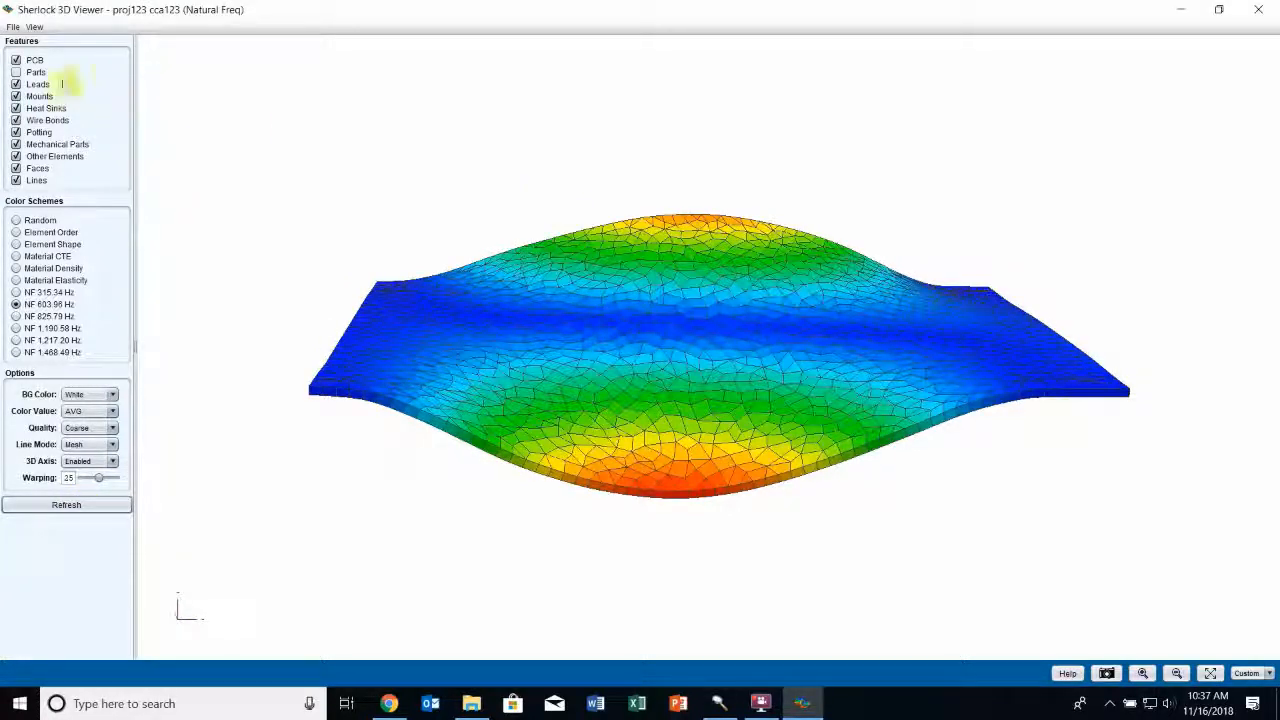
{"action": "left_click", "coordinate": [36, 72]}
{"action": "left_click", "coordinate": [34, 60]}
{"action": "left_click", "coordinate": [120, 505]}
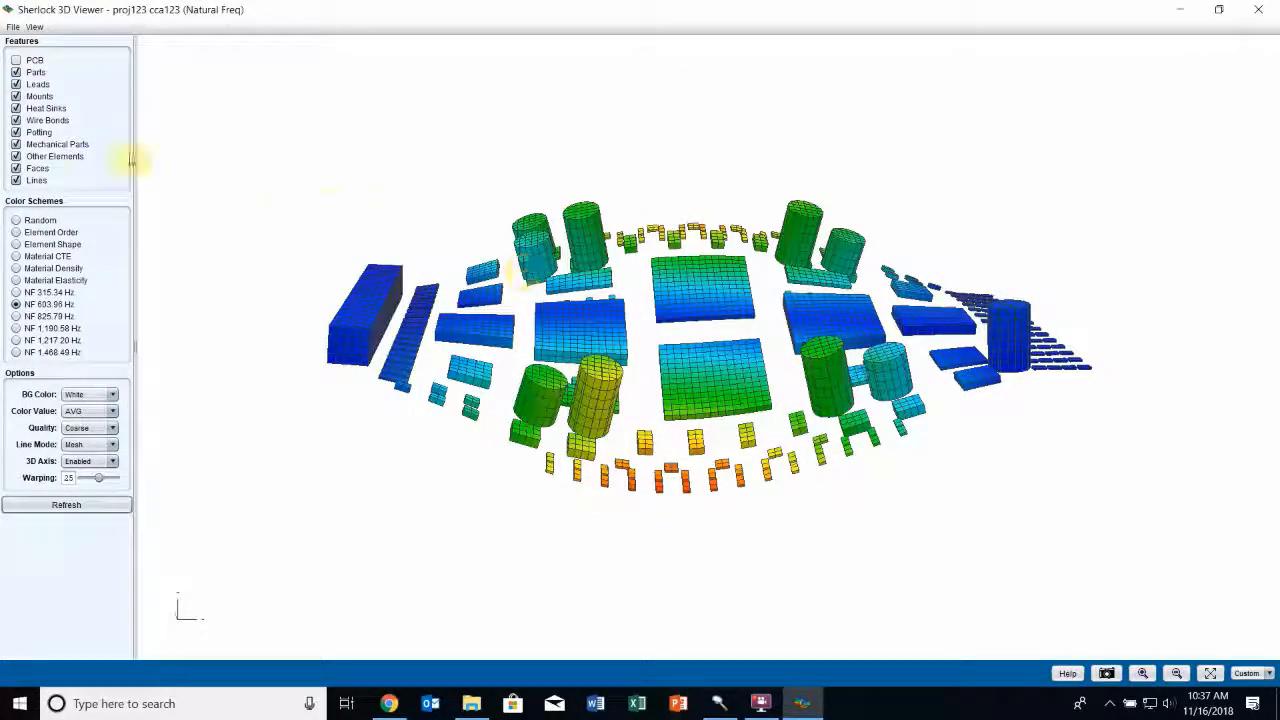
{"action": "left_click", "coordinate": [24, 59]}
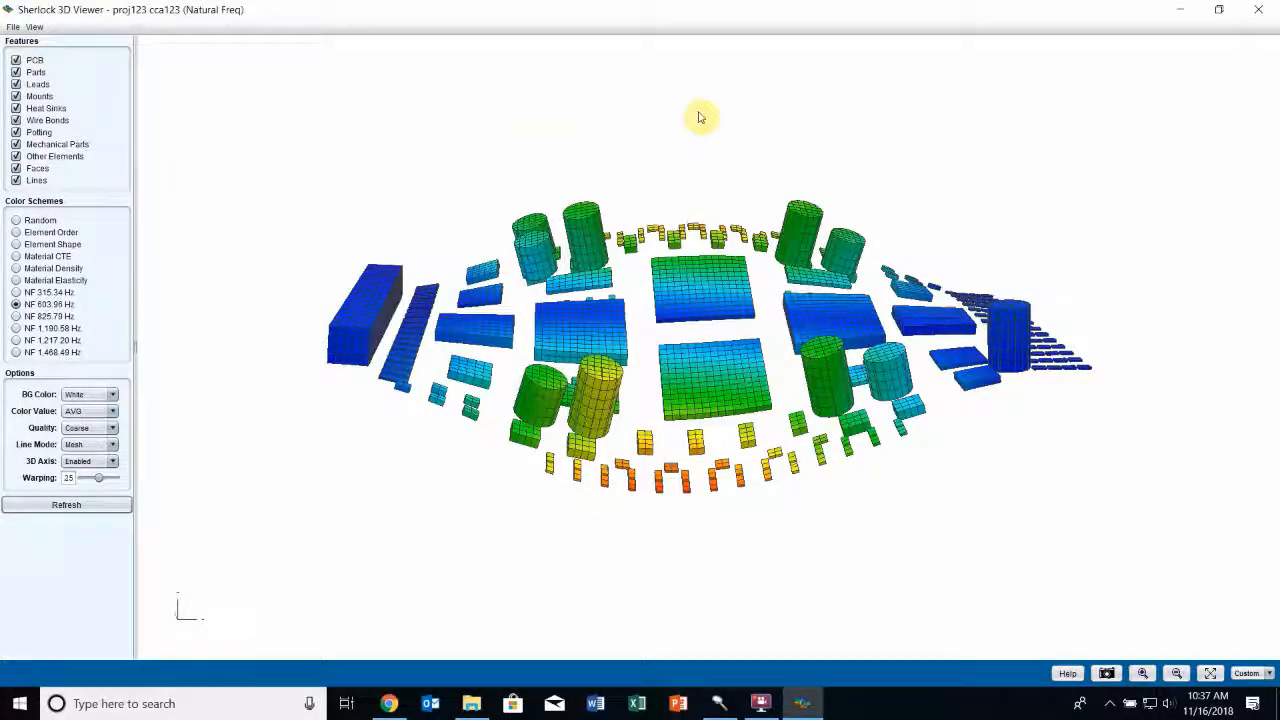
Close the 3D viewer, view the Life Prediction chart in the cca123 results, and close the chart
{"action": "left_click", "coordinate": [1275, 8]}
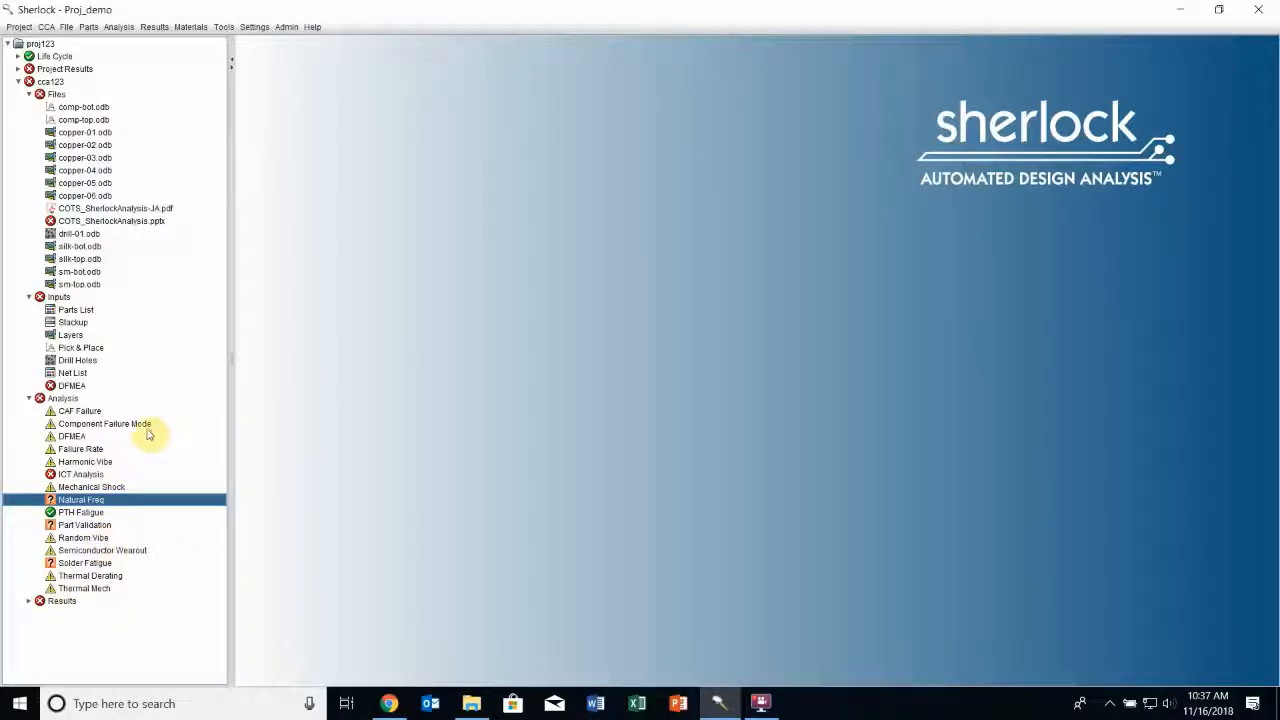
{"action": "left_click", "coordinate": [28, 601]}
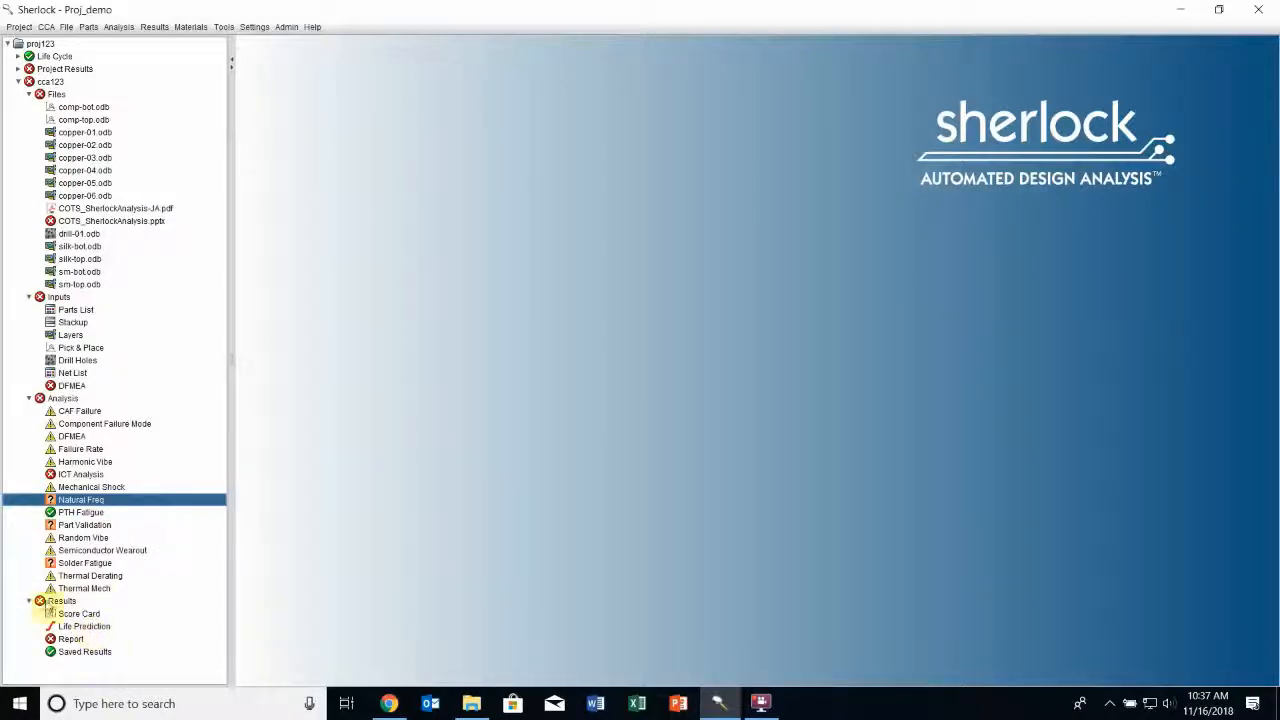
{"action": "double_click", "coordinate": [85, 626]}
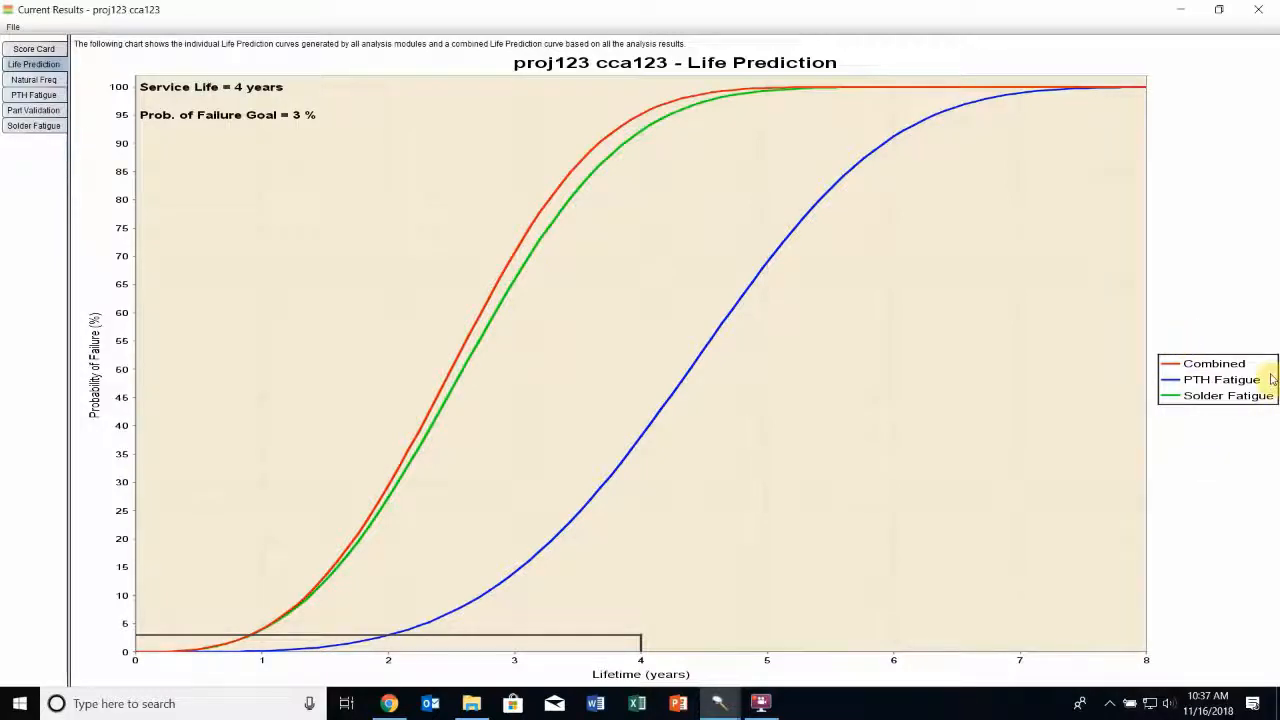
{"action": "left_click", "coordinate": [1258, 9]}
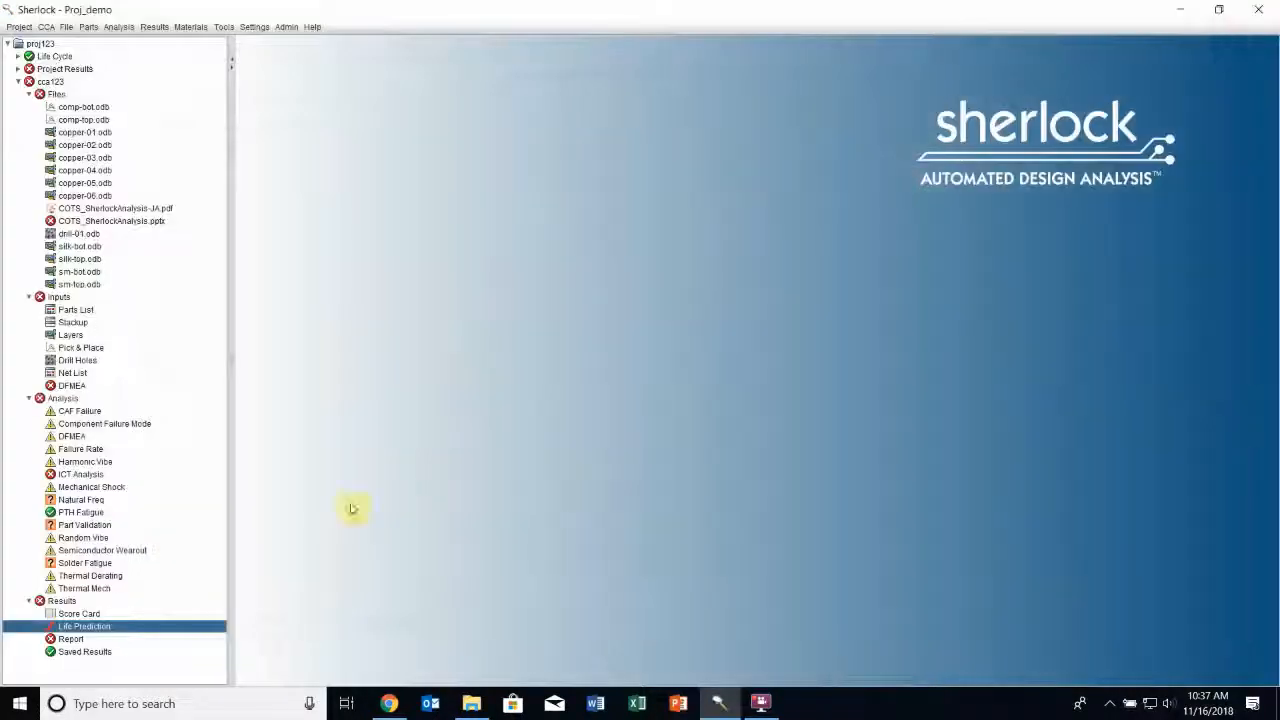
Generate the cca123 circuit card report with all sections selected
{"action": "right_click", "coordinate": [74, 640]}
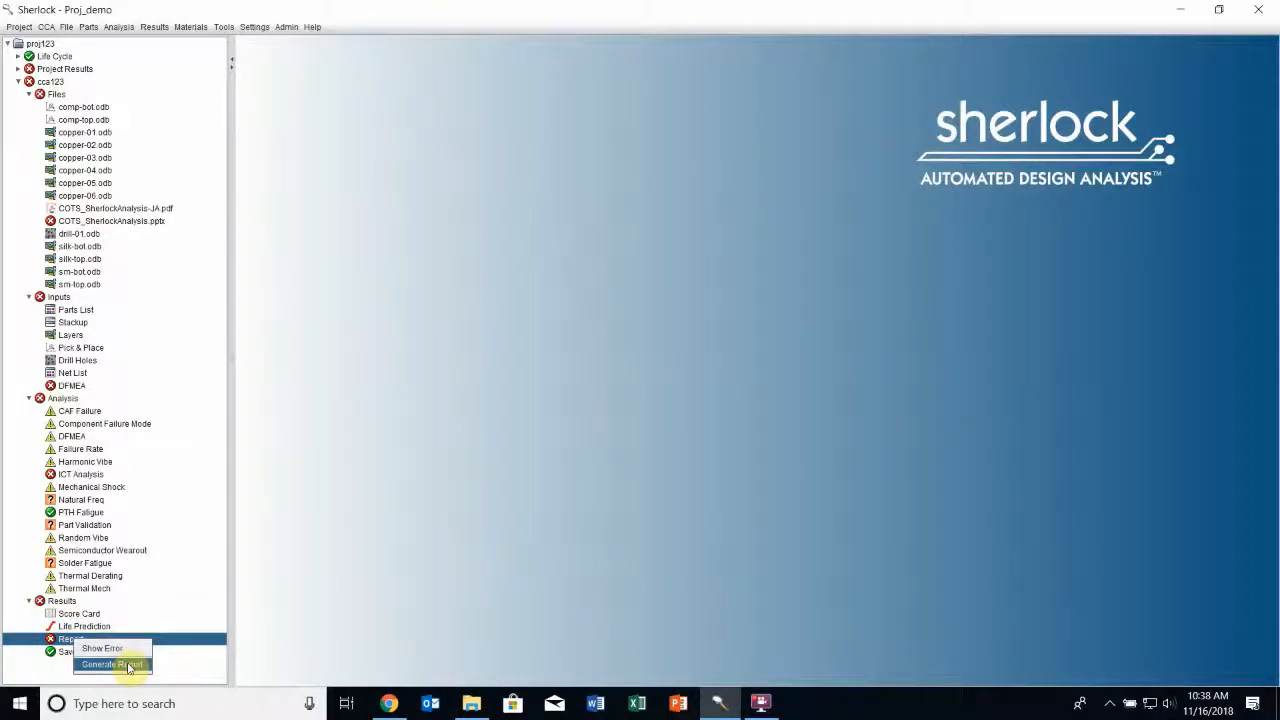
{"action": "left_click", "coordinate": [112, 664]}
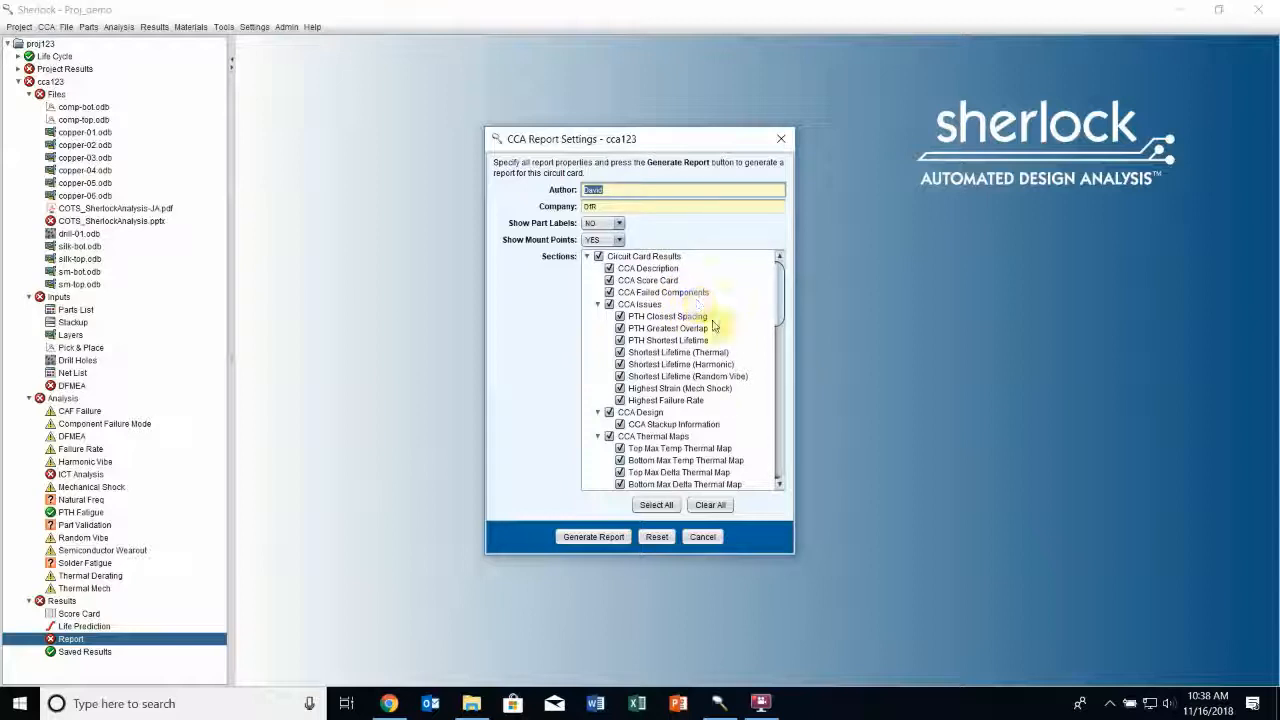
{"action": "left_click", "coordinate": [657, 503]}
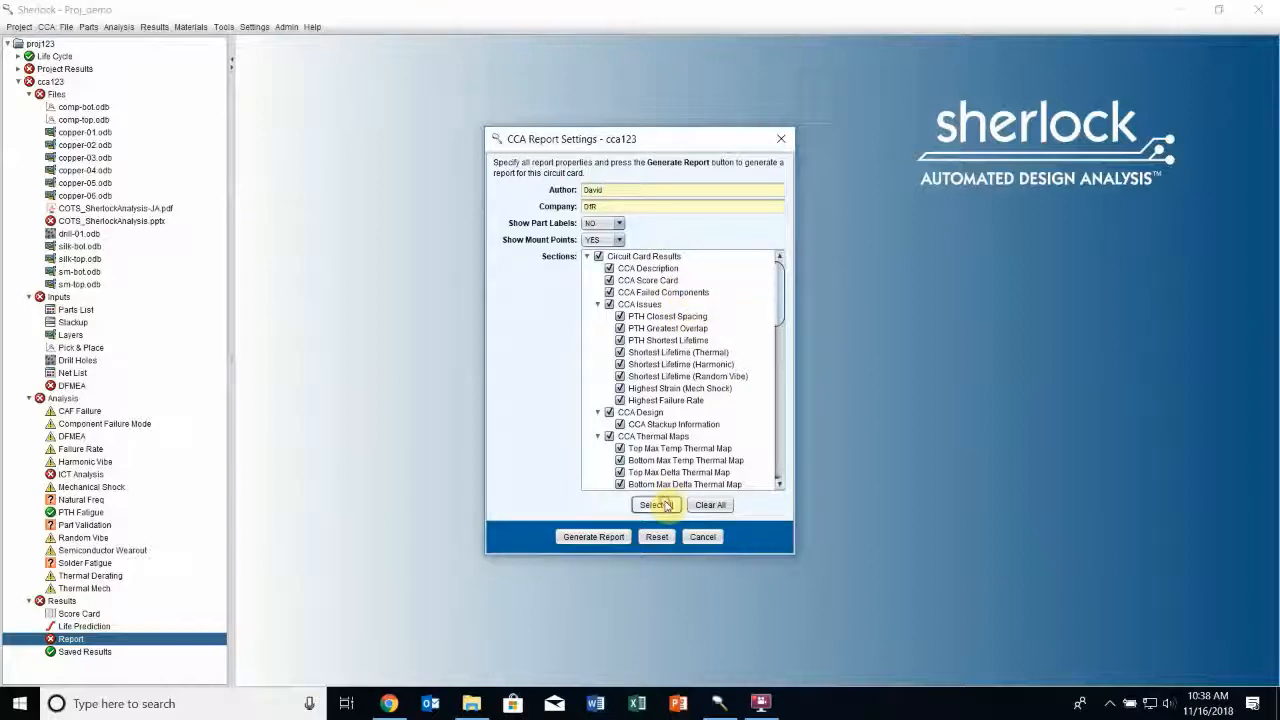
{"action": "left_click", "coordinate": [620, 538]}
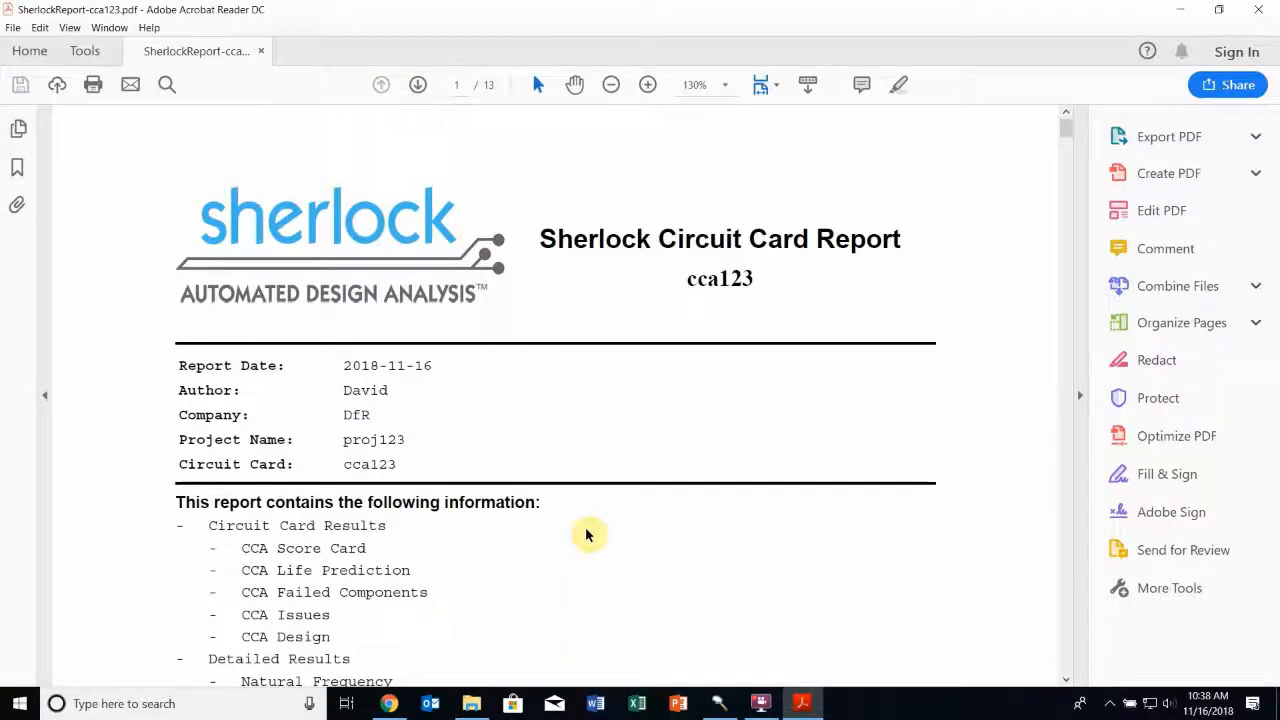
Examine the report's score card, life prediction, failed components, issues and stackup pages at 100% zoom
{"action": "left_click", "coordinate": [614, 86]}
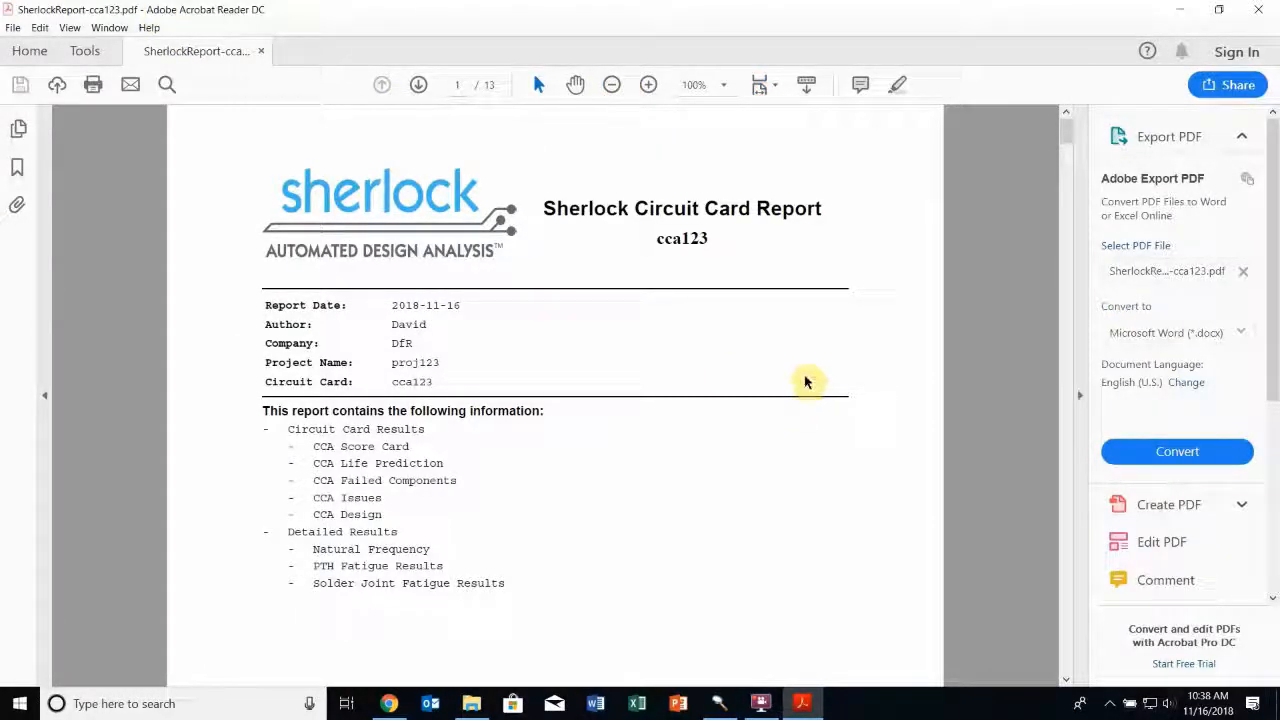
{"action": "scroll", "coordinate": [925, 207], "scroll_direction": "down", "scroll_amount": 3}
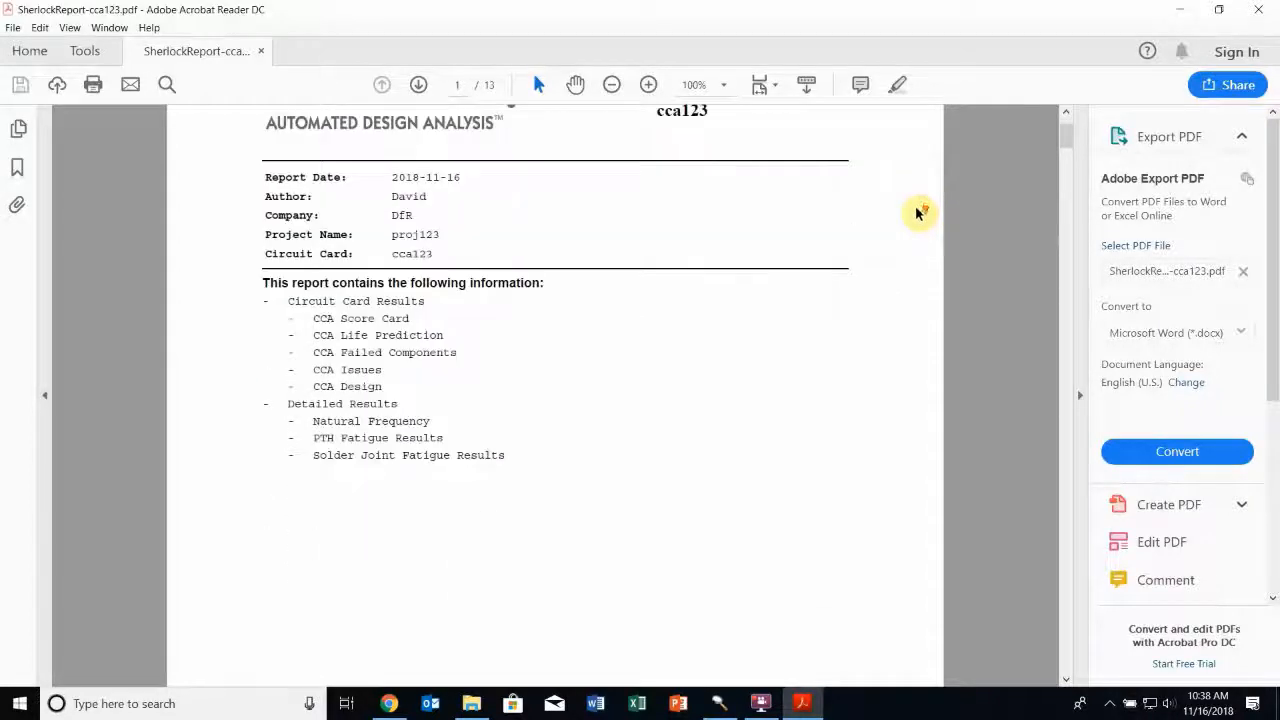
{"action": "scroll", "coordinate": [963, 214], "scroll_direction": "down", "scroll_amount": 15}
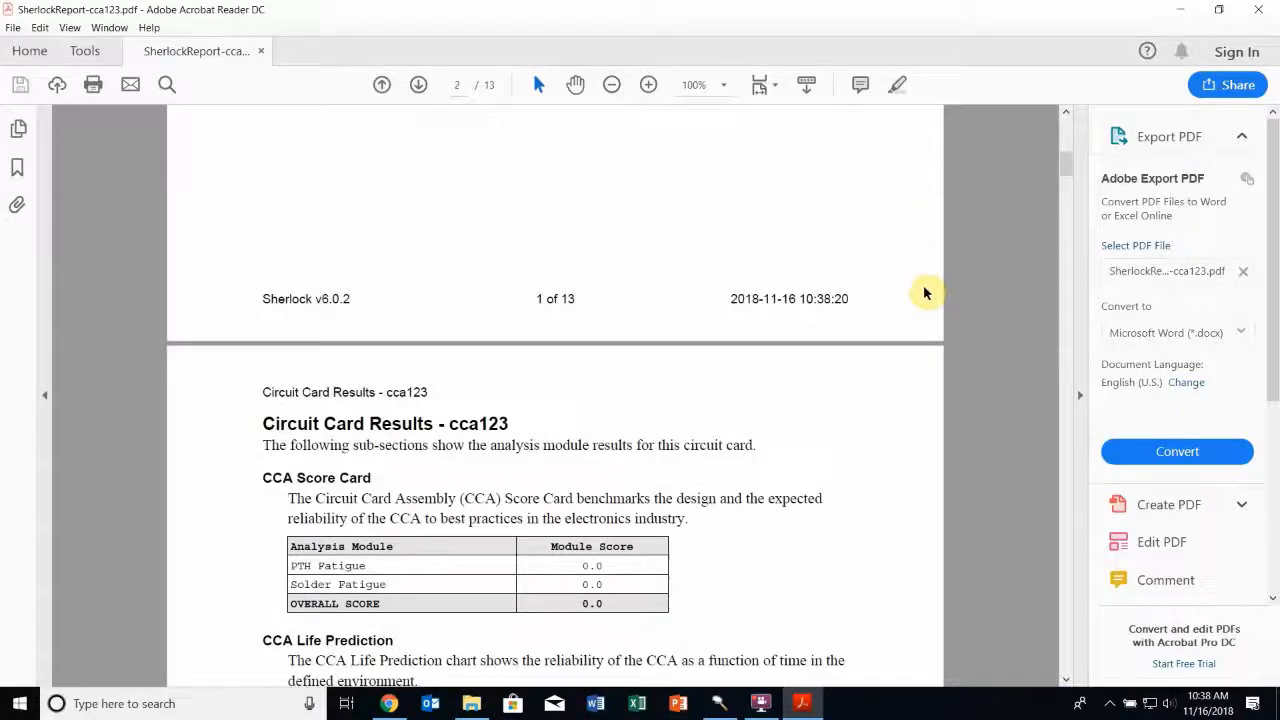
{"action": "scroll", "coordinate": [893, 294], "scroll_direction": "down", "scroll_amount": 4}
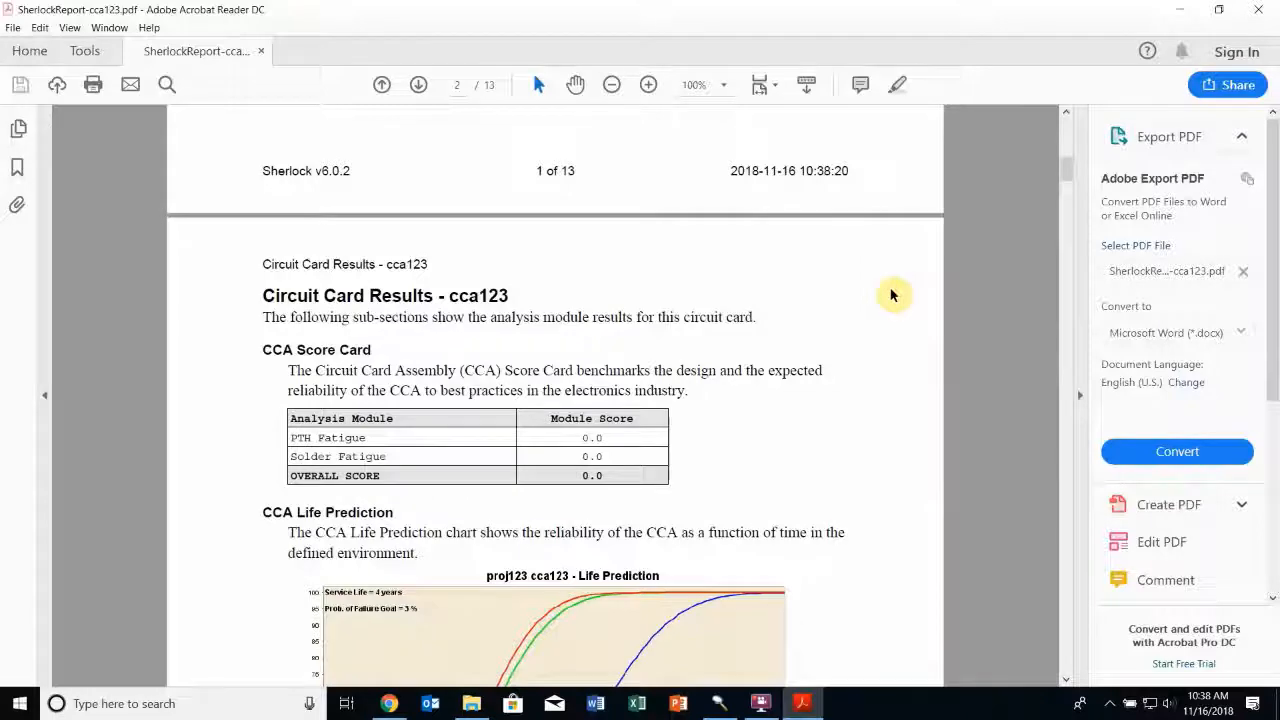
{"action": "scroll", "coordinate": [893, 294], "scroll_direction": "down", "scroll_amount": 5}
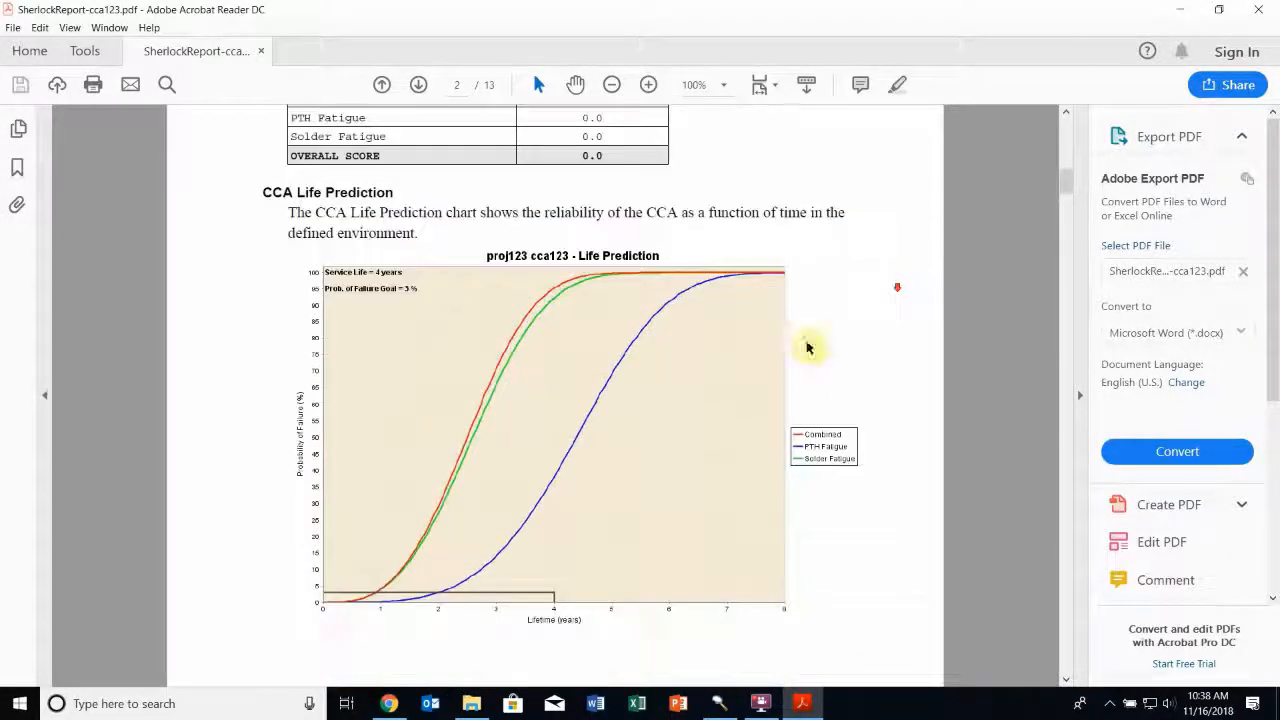
{"action": "scroll", "coordinate": [745, 347], "scroll_direction": "down", "scroll_amount": 12}
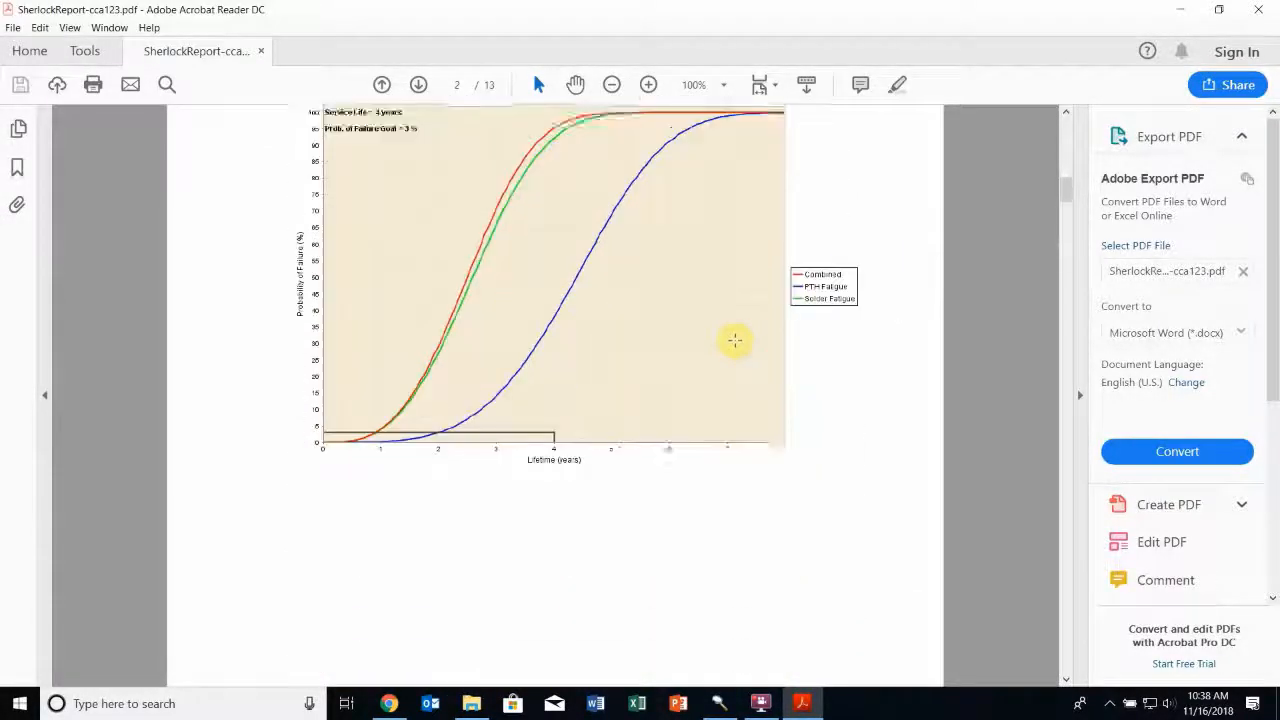
{"action": "scroll", "coordinate": [737, 347], "scroll_direction": "down", "scroll_amount": 10}
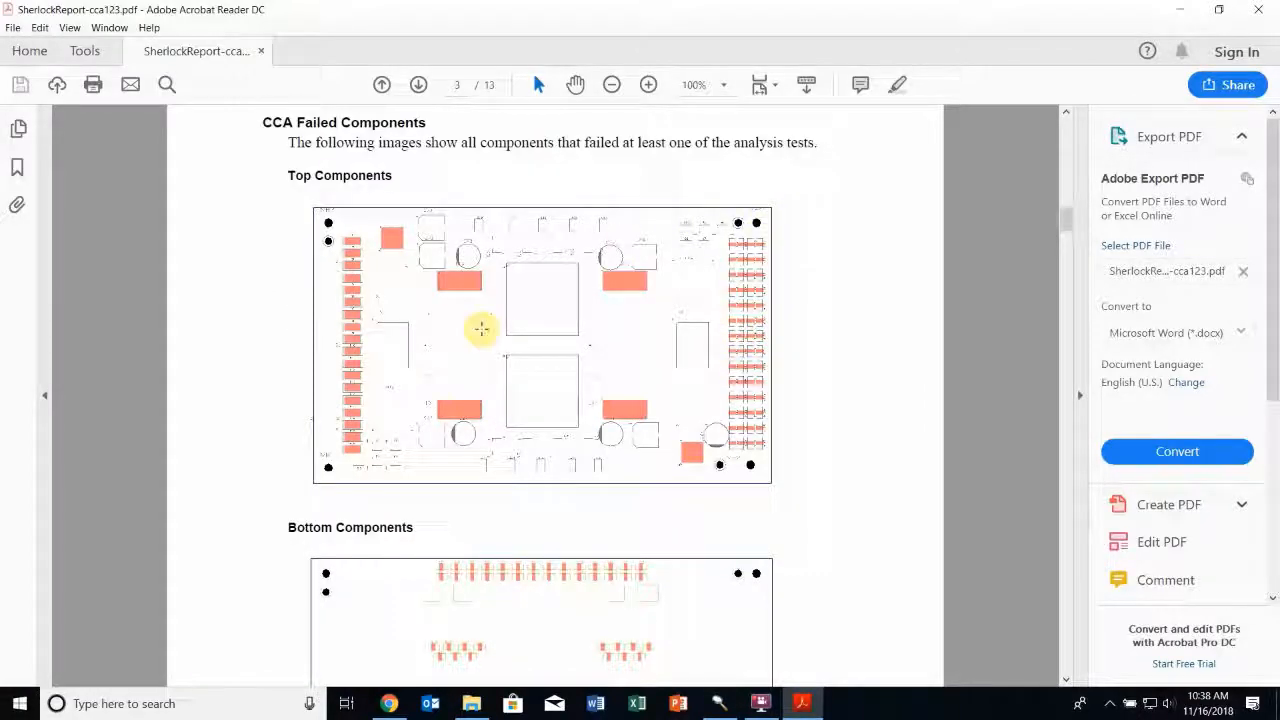
{"action": "scroll", "coordinate": [748, 335], "scroll_direction": "down", "scroll_amount": 20}
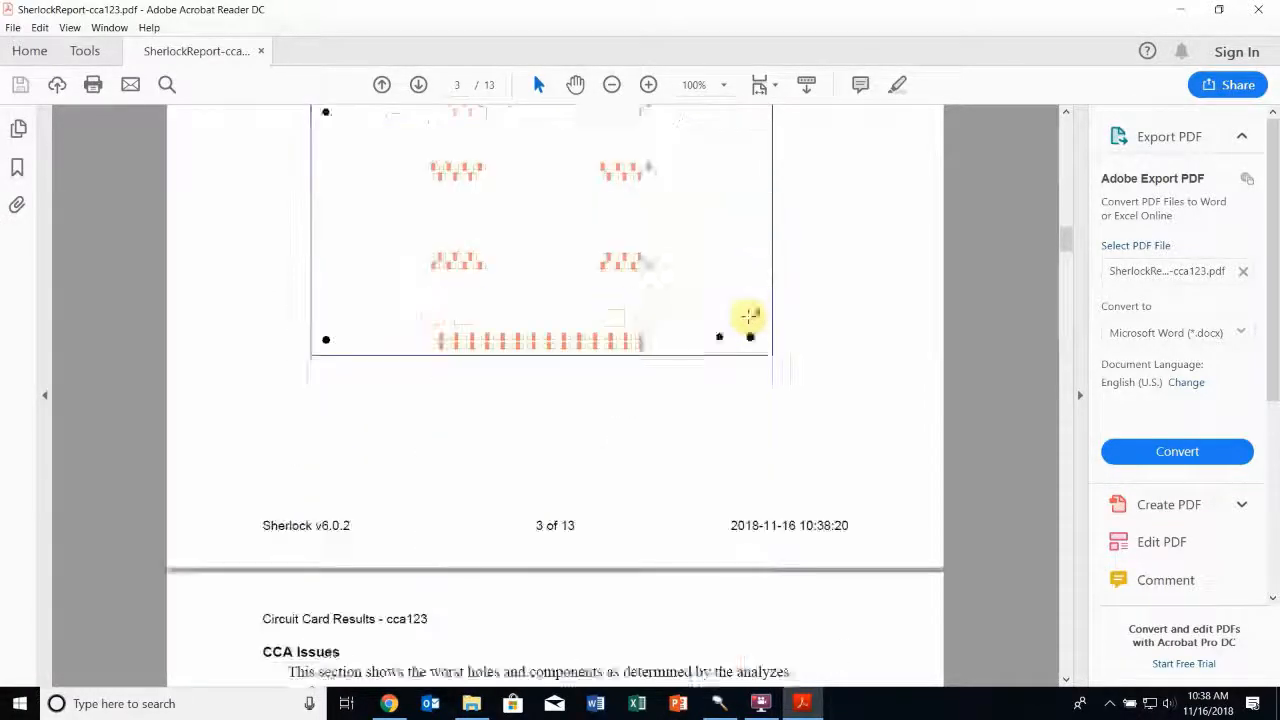
{"action": "scroll", "coordinate": [752, 322], "scroll_direction": "down", "scroll_amount": 10}
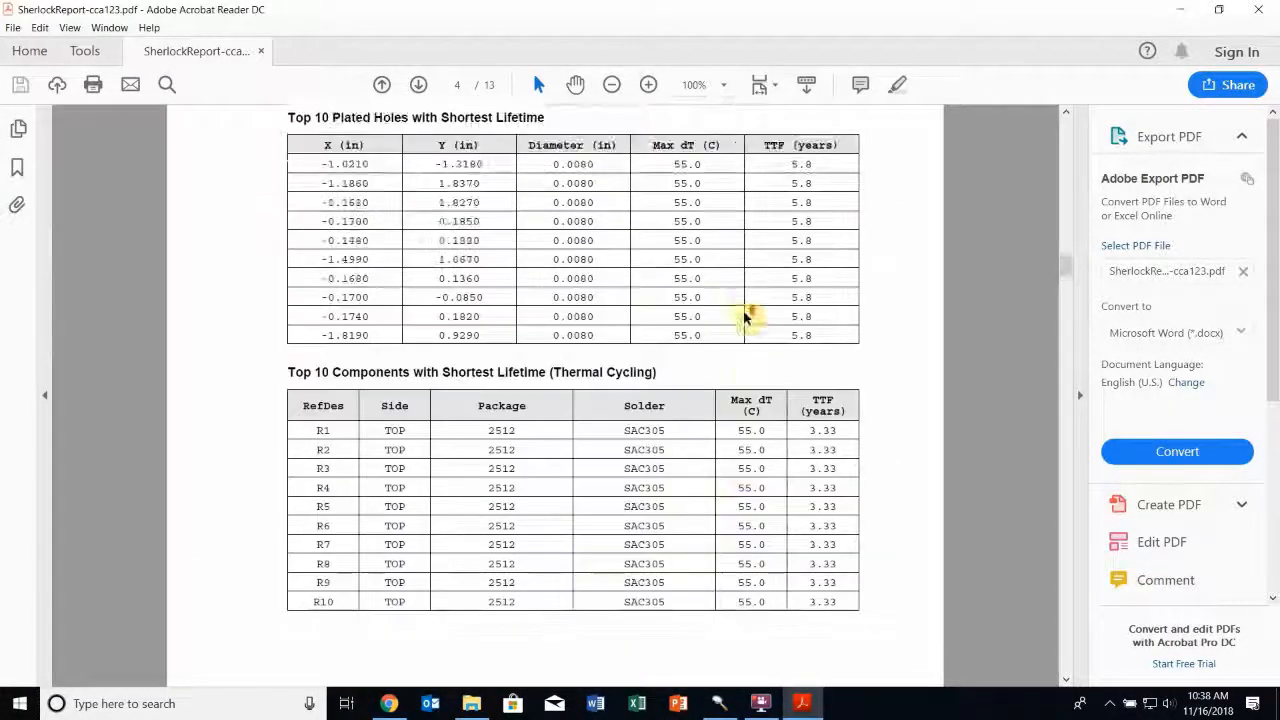
{"action": "scroll", "coordinate": [748, 325], "scroll_direction": "down", "scroll_amount": 19}
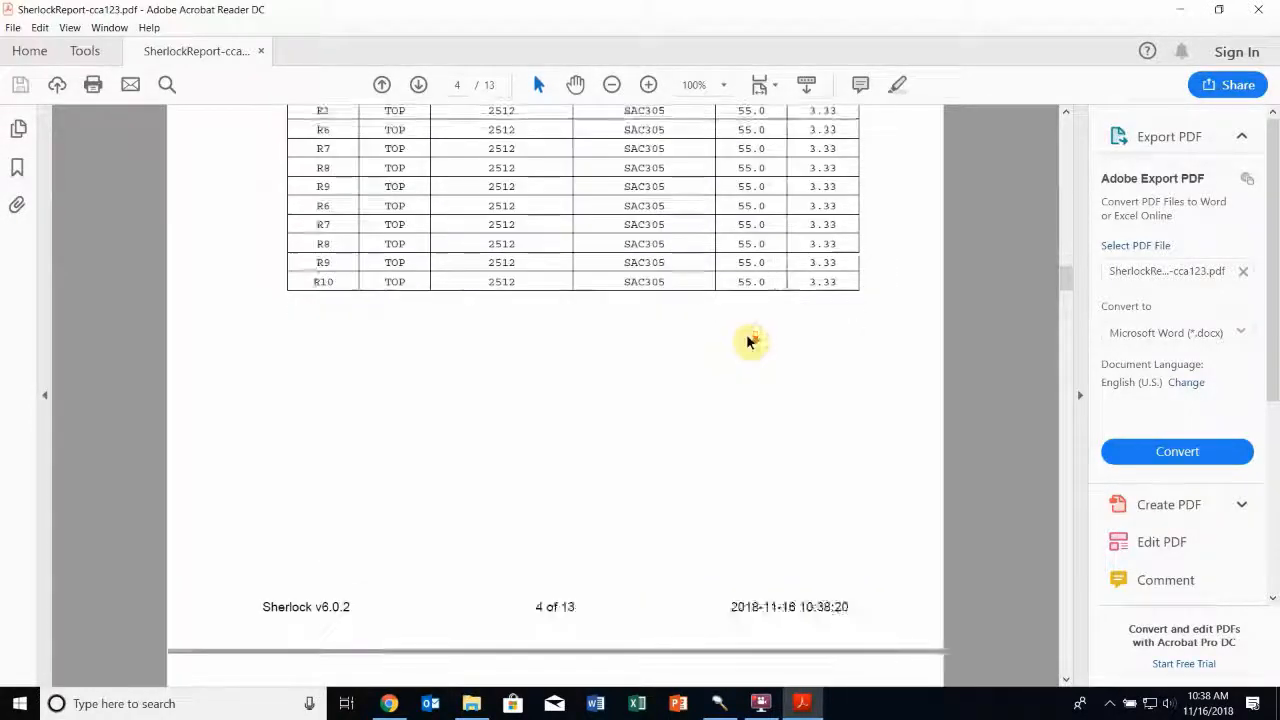
{"action": "scroll", "coordinate": [748, 345], "scroll_direction": "down", "scroll_amount": 15}
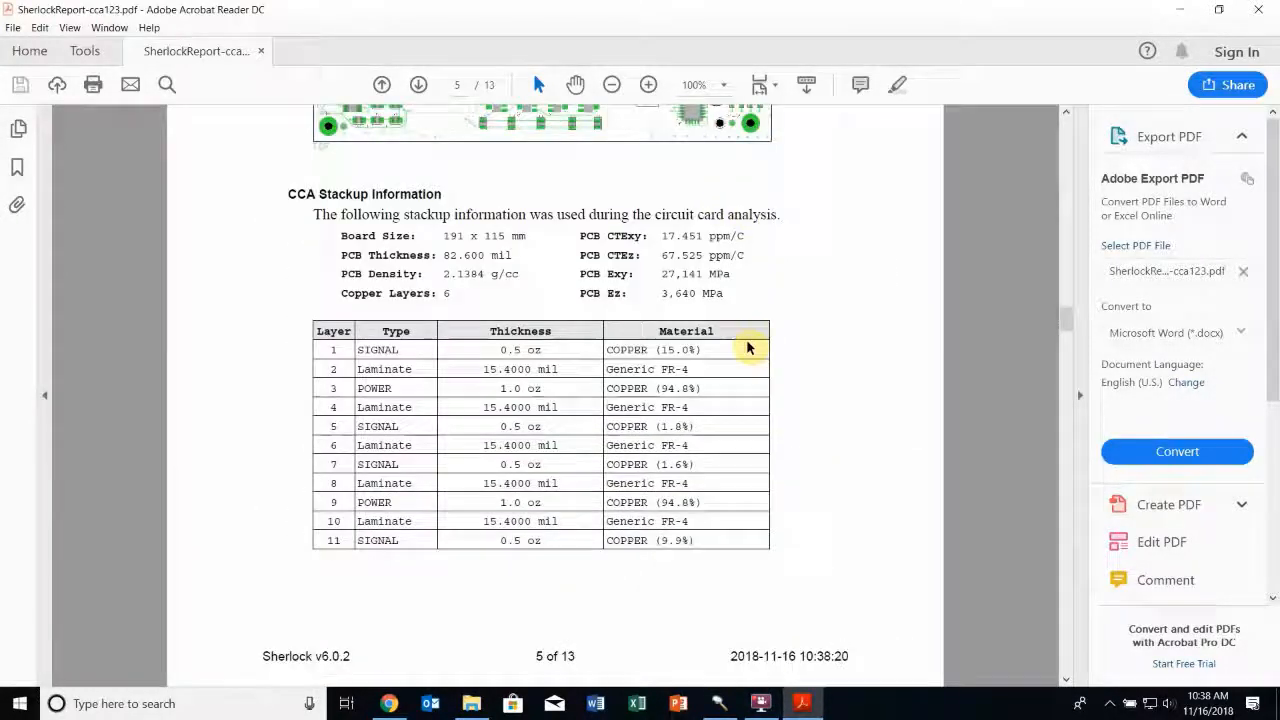
Examine the report's detailed natural frequency properties and mode images, skip to the last page, and close the PDF
{"action": "scroll", "coordinate": [634, 322], "scroll_direction": "down", "scroll_amount": 13}
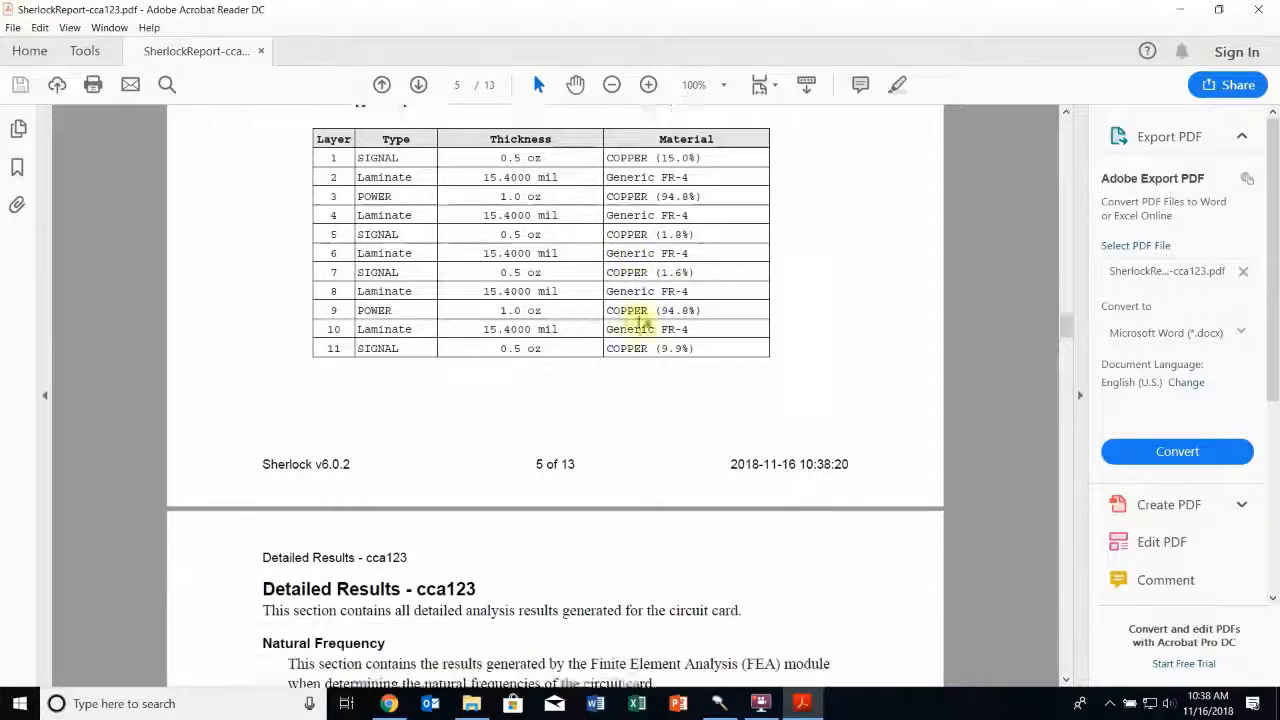
{"action": "scroll", "coordinate": [651, 312], "scroll_direction": "down", "scroll_amount": 20}
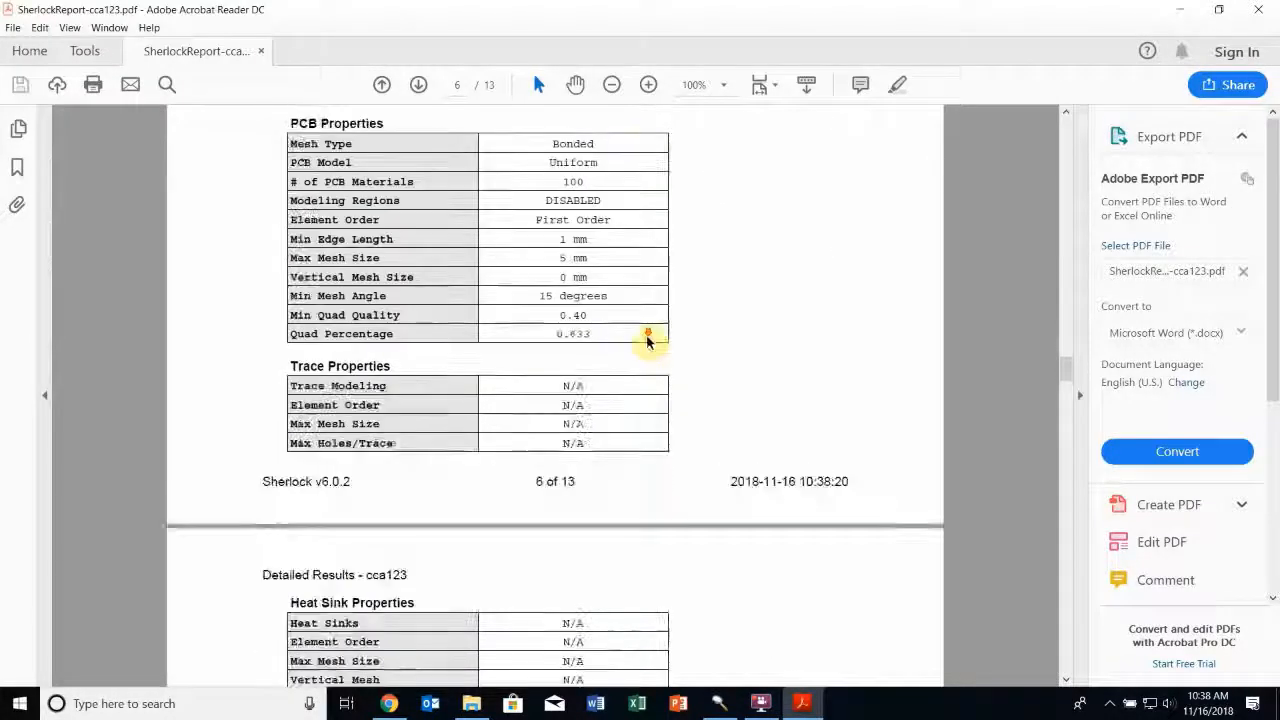
{"action": "scroll", "coordinate": [675, 423], "scroll_direction": "down", "scroll_amount": 10}
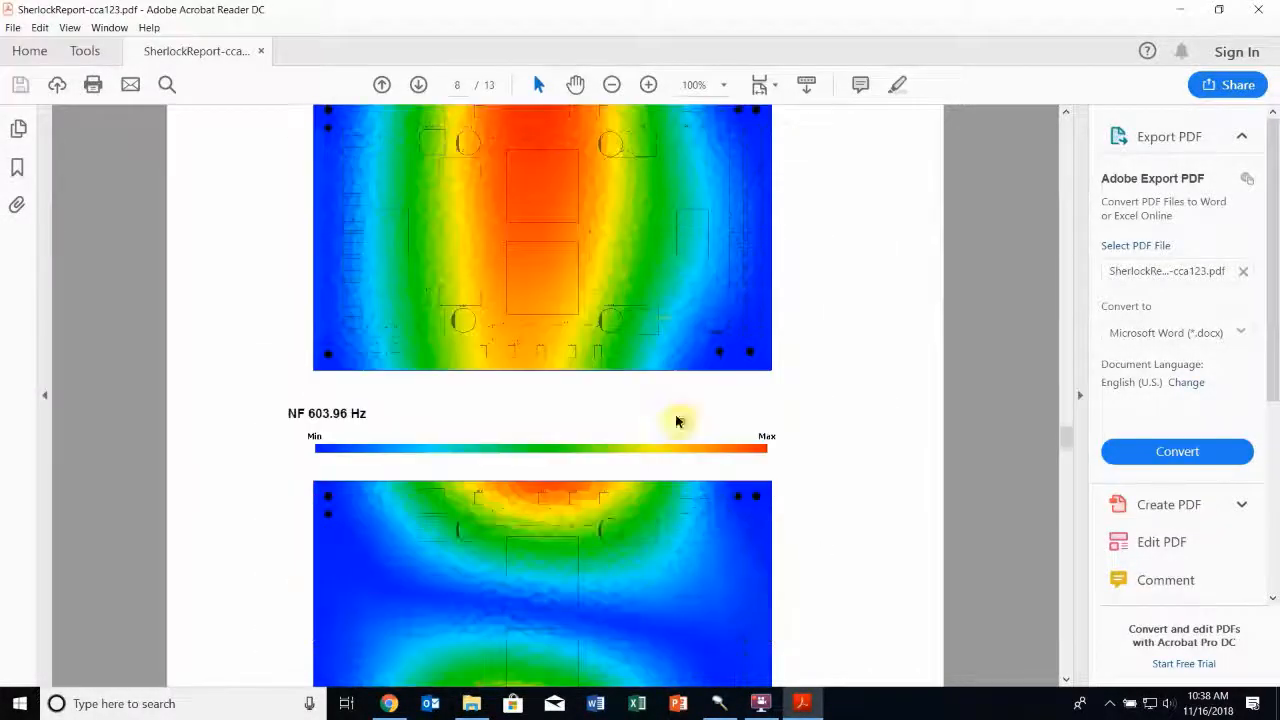
{"action": "scroll", "coordinate": [638, 232], "scroll_direction": "up", "scroll_amount": 2}
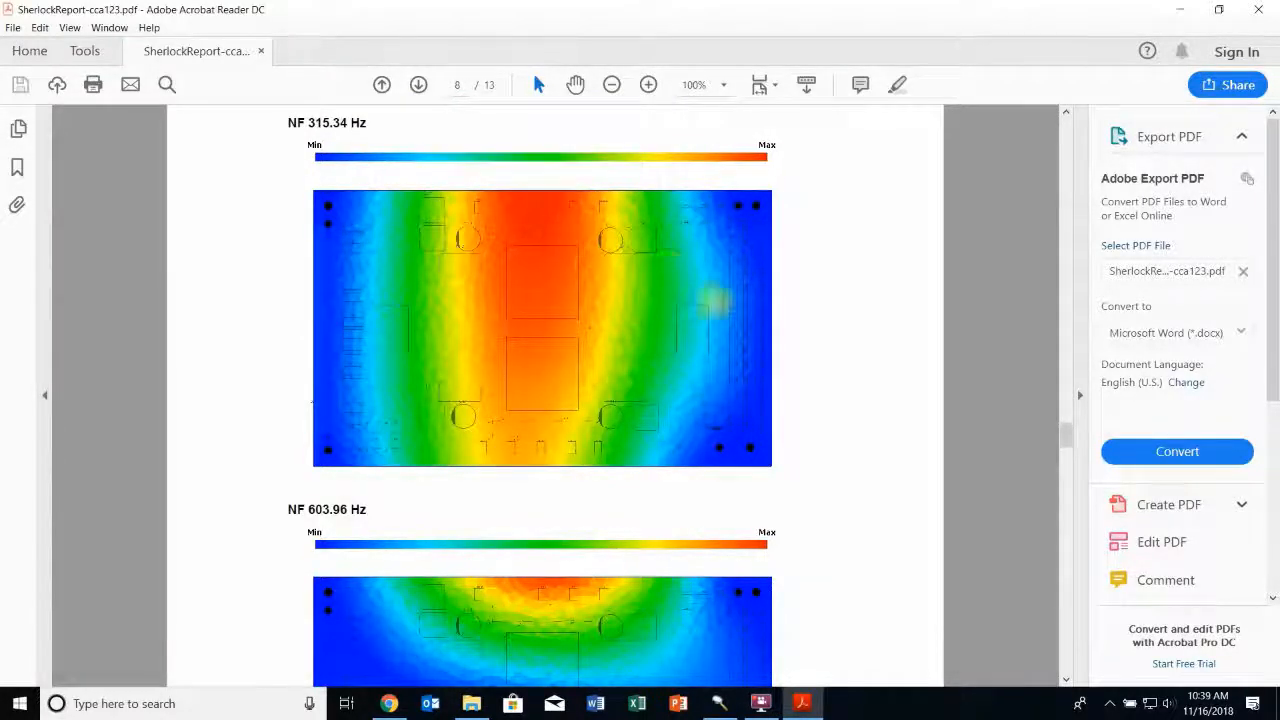
{"action": "scroll", "coordinate": [705, 450], "scroll_direction": "down", "scroll_amount": 3}
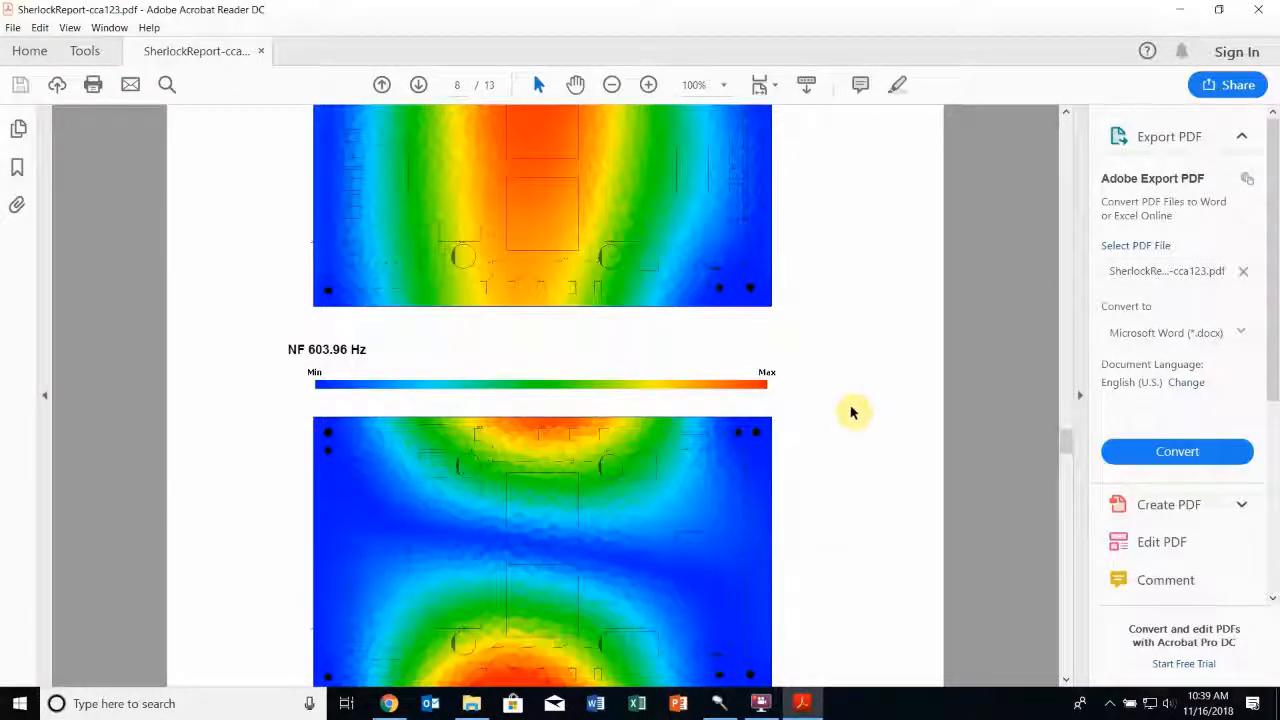
{"action": "scroll", "coordinate": [850, 405], "scroll_direction": "down", "scroll_amount": 3}
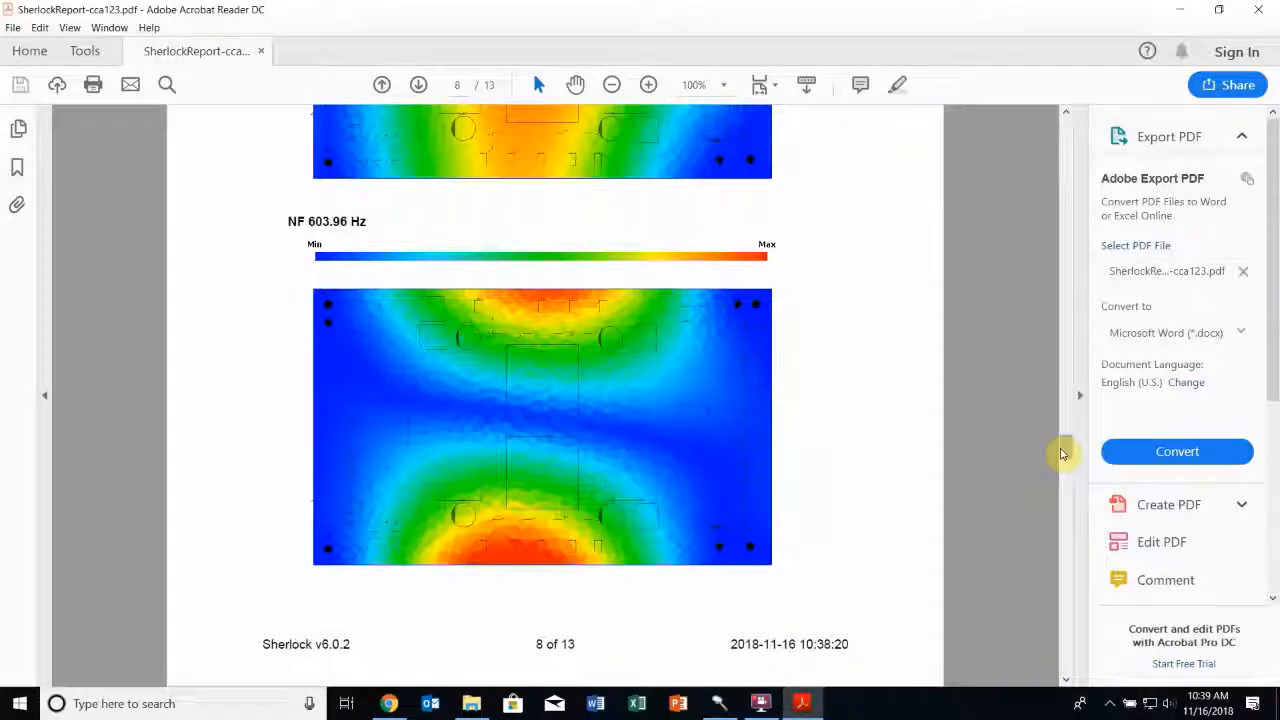
{"action": "left_click_drag", "start_coordinate": [1062, 450], "coordinate": [1080, 663]}
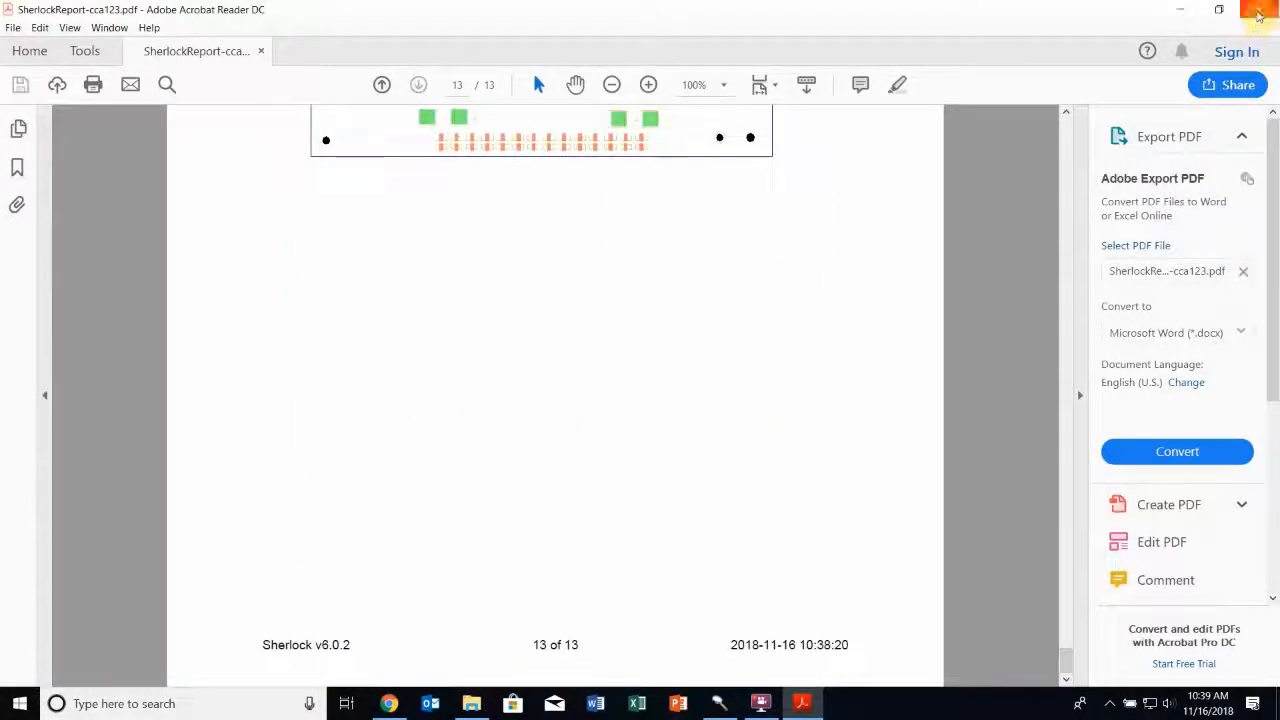
{"action": "left_click", "coordinate": [1258, 9]}
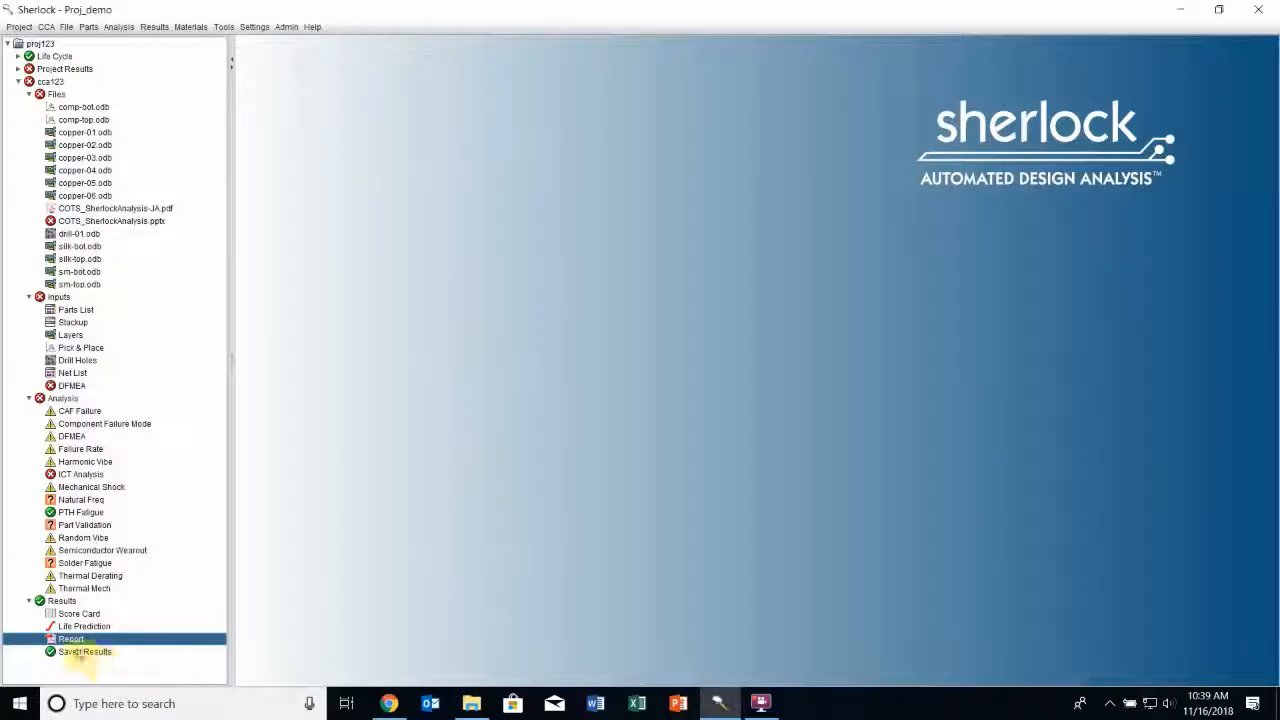
Save the cca123 analysis results under the default archive name, without overwriting existing results or auto-saving sub-assembly results
{"action": "left_click", "coordinate": [87, 653]}
{"action": "right_click", "coordinate": [87, 655]}
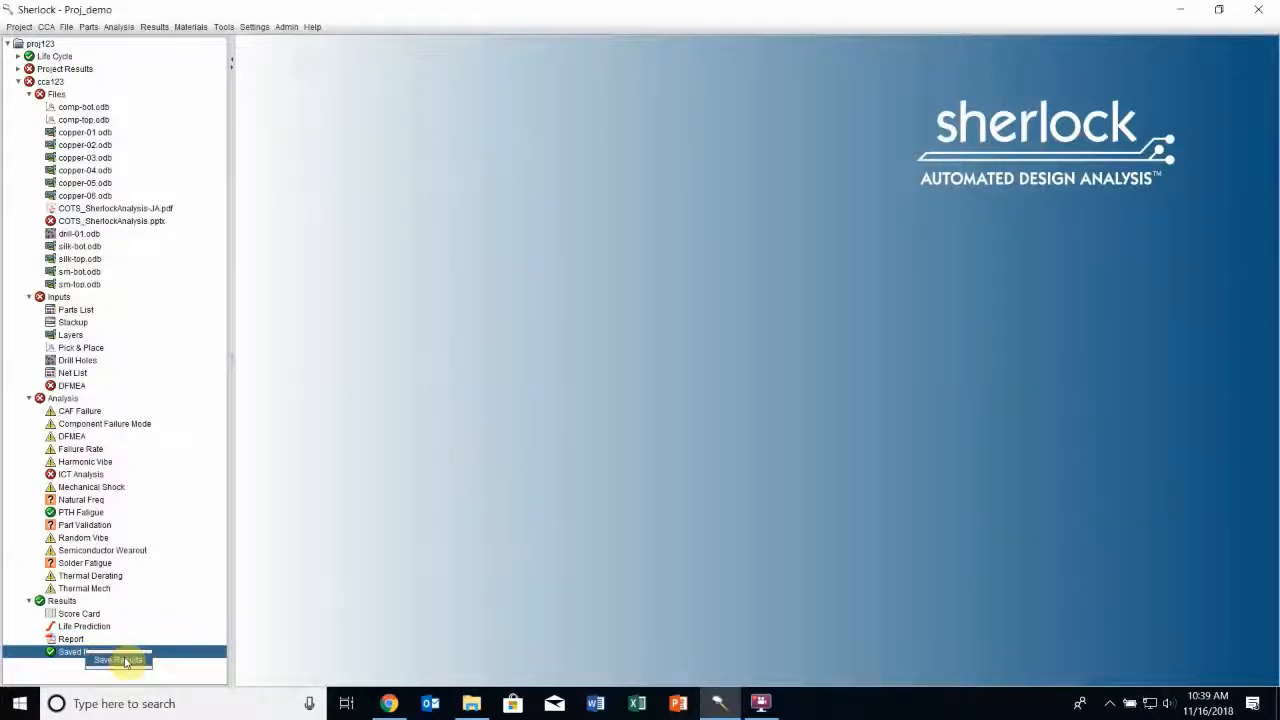
{"action": "left_click", "coordinate": [129, 661]}
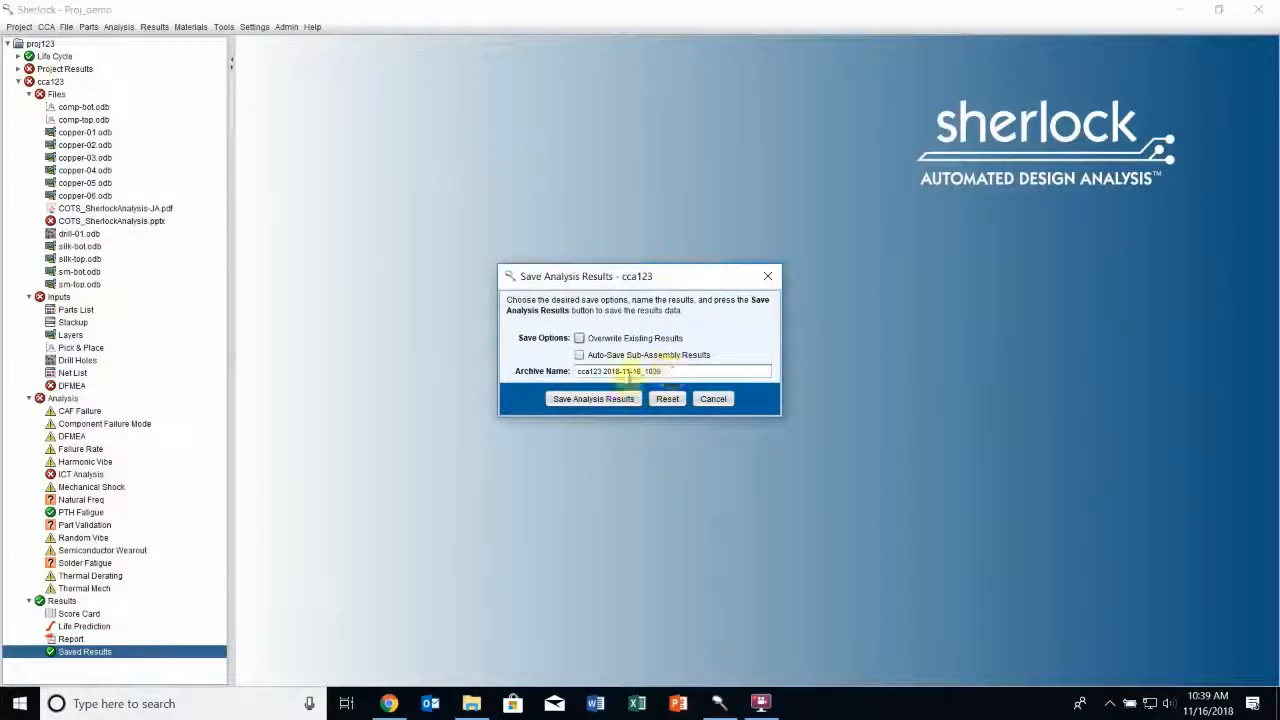
{"action": "left_click", "coordinate": [596, 399]}
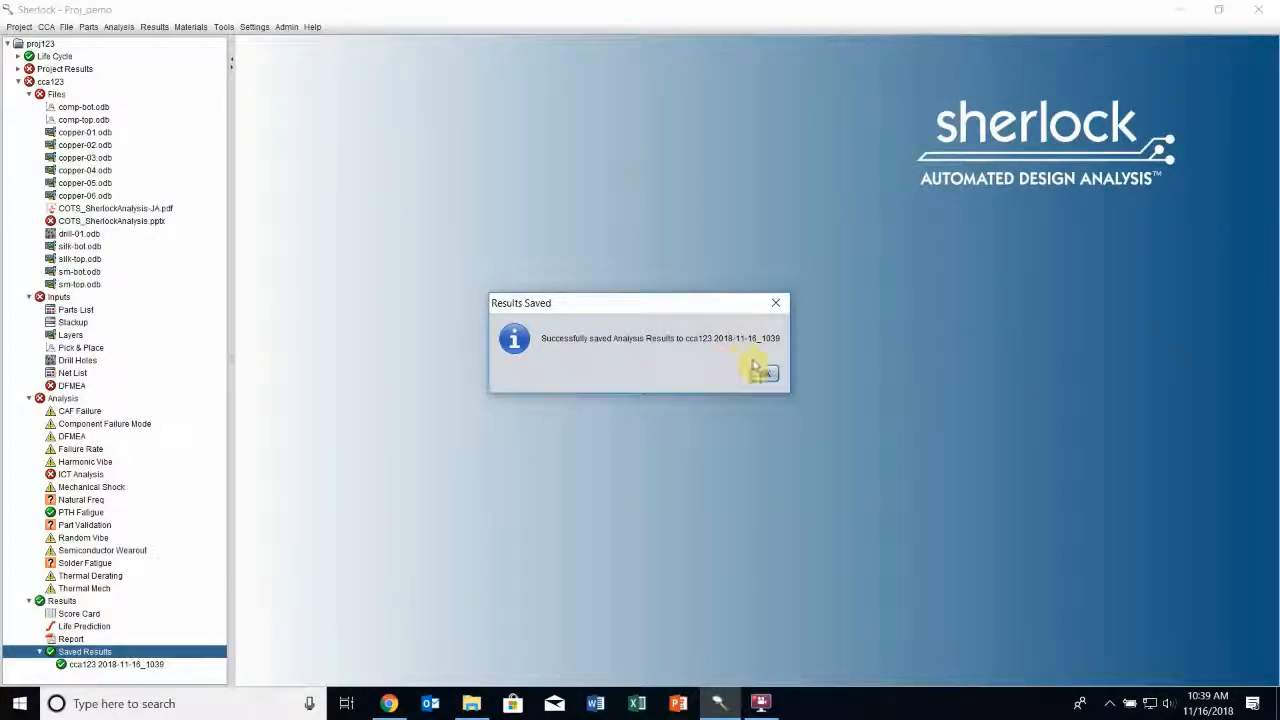
{"action": "left_click", "coordinate": [765, 374]}
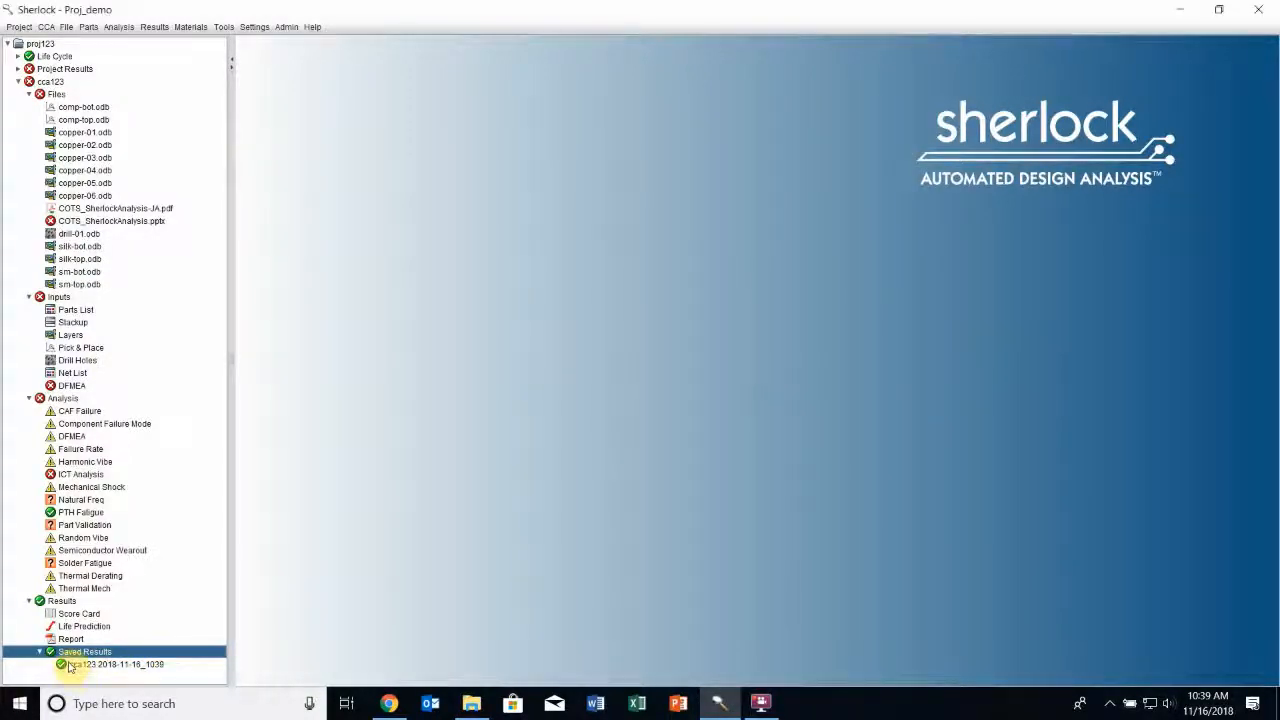
Open the saved cca123 results archive from its folder and view its Life Prediction and Natural Freq results
{"action": "right_click", "coordinate": [128, 666]}
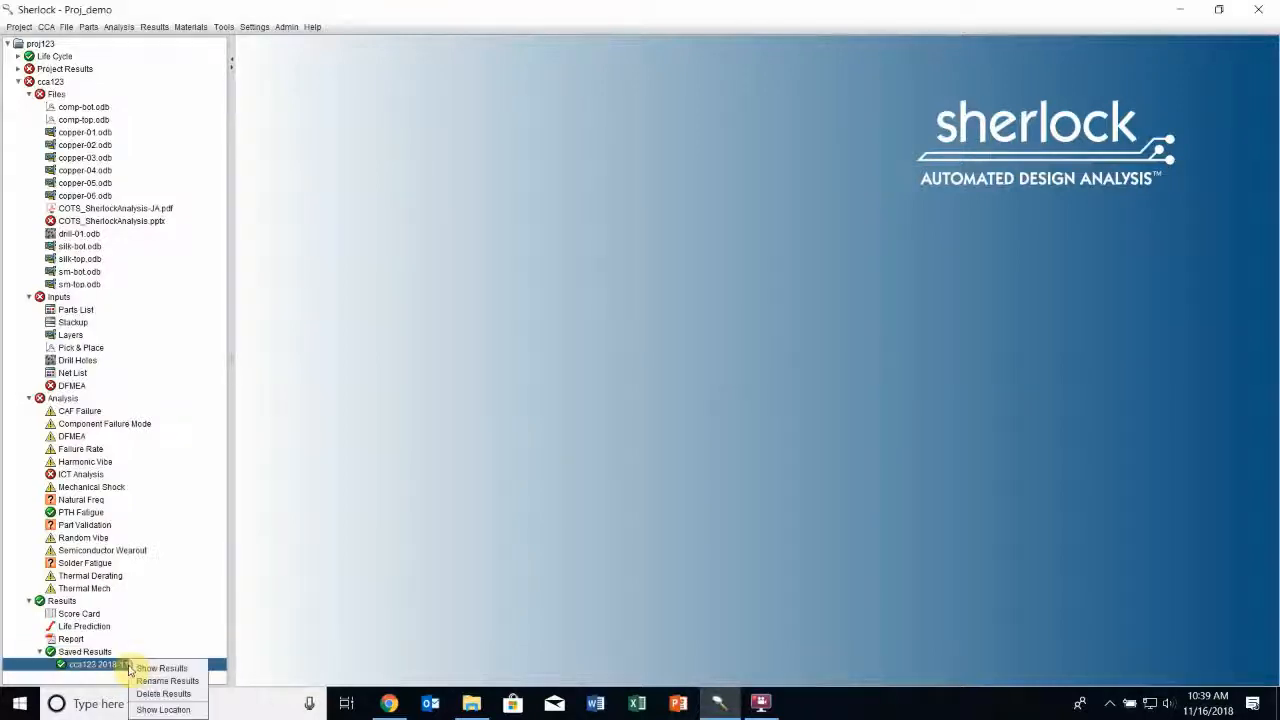
{"action": "left_click", "coordinate": [160, 709]}
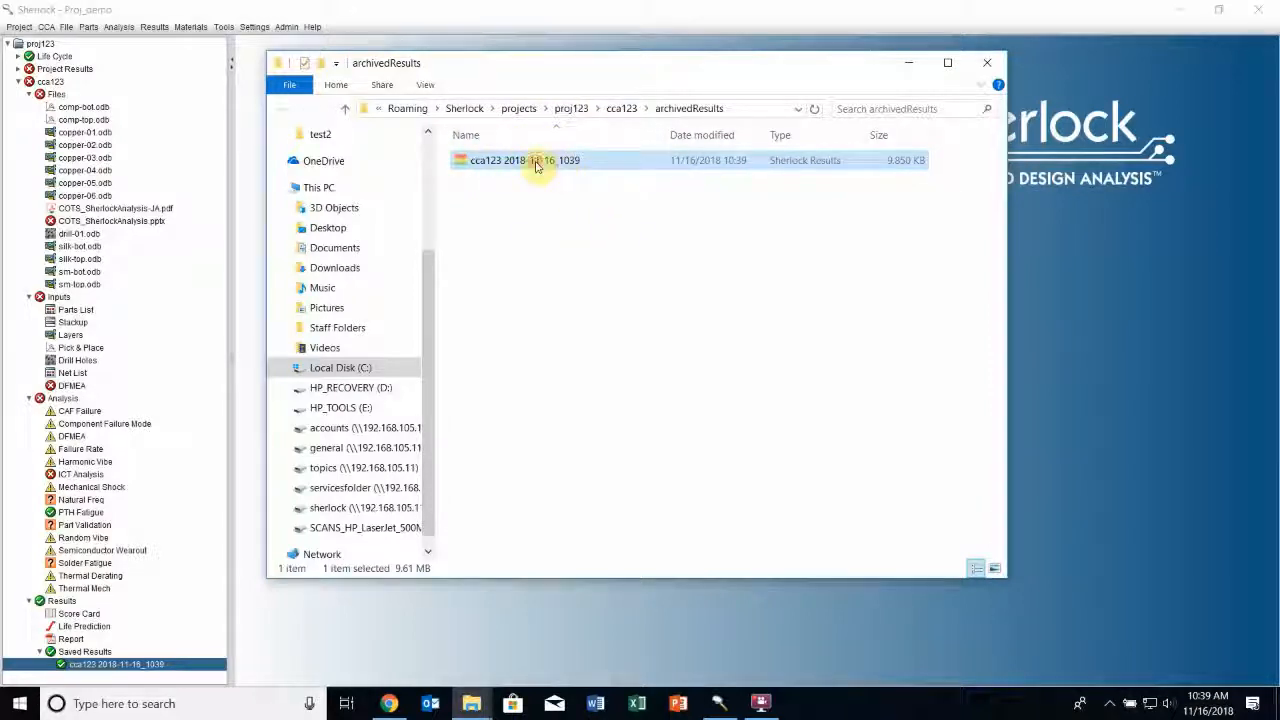
{"action": "double_click", "coordinate": [535, 165]}
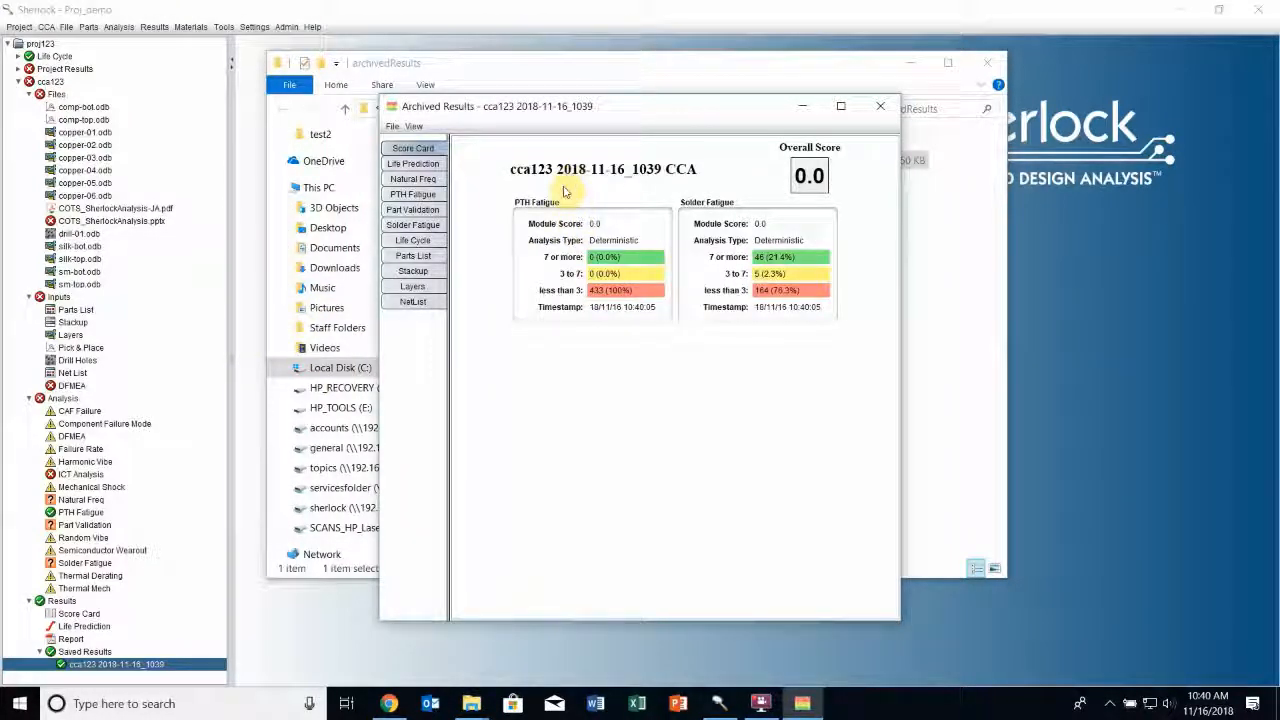
{"action": "left_click", "coordinate": [412, 163]}
{"action": "left_click", "coordinate": [414, 178]}
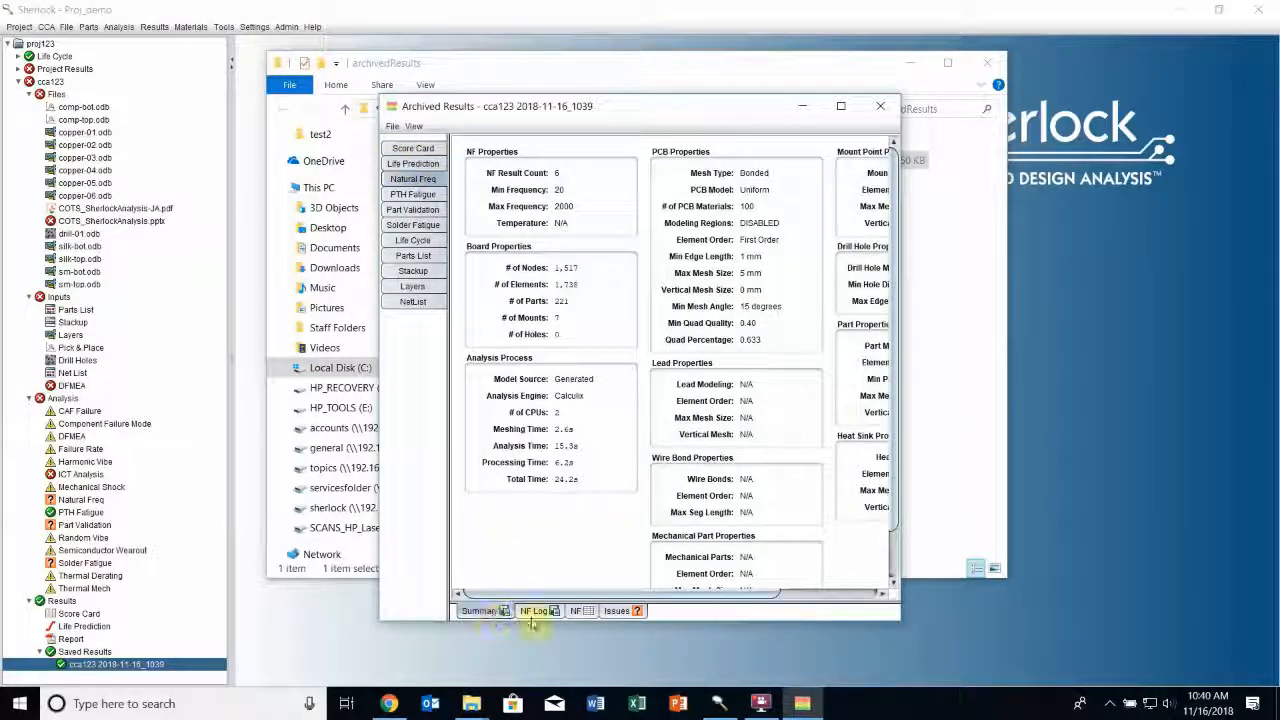
Examine the archive's natural frequency mode table, followed by the Solder Fatigue summary, life prediction, time-to-fail chart and component table
{"action": "left_click", "coordinate": [572, 611]}
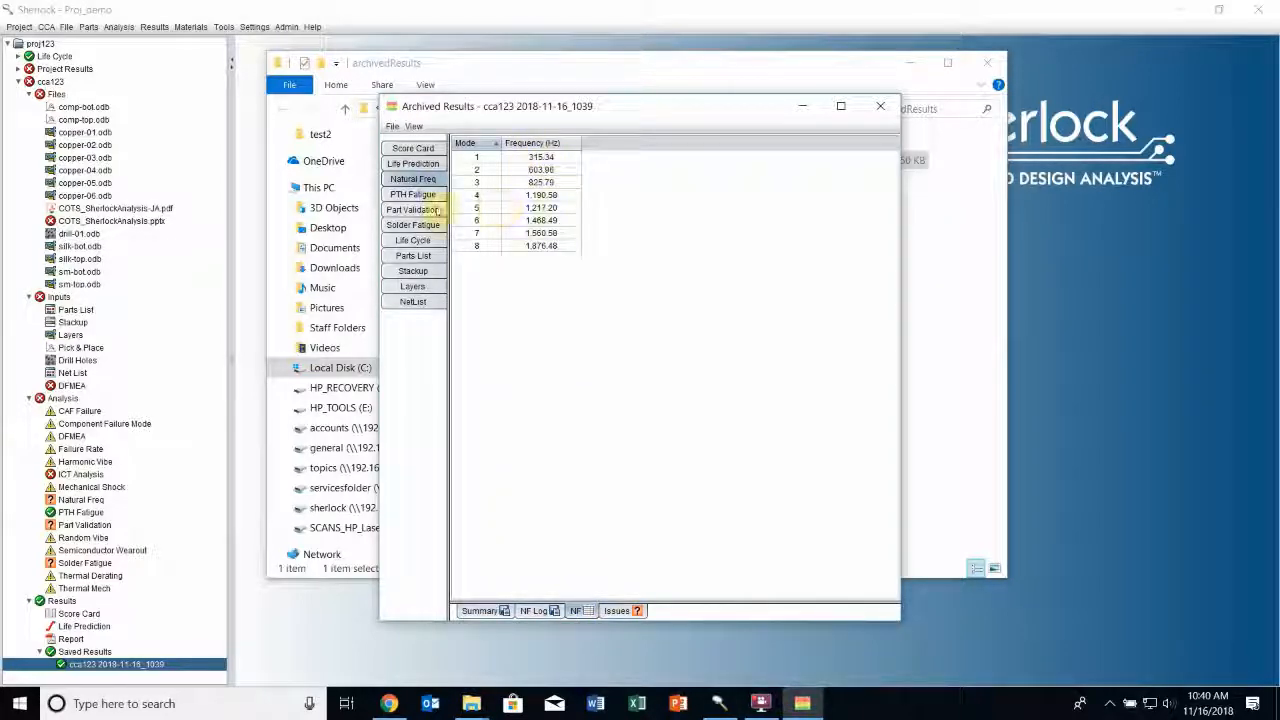
{"action": "left_click", "coordinate": [415, 224]}
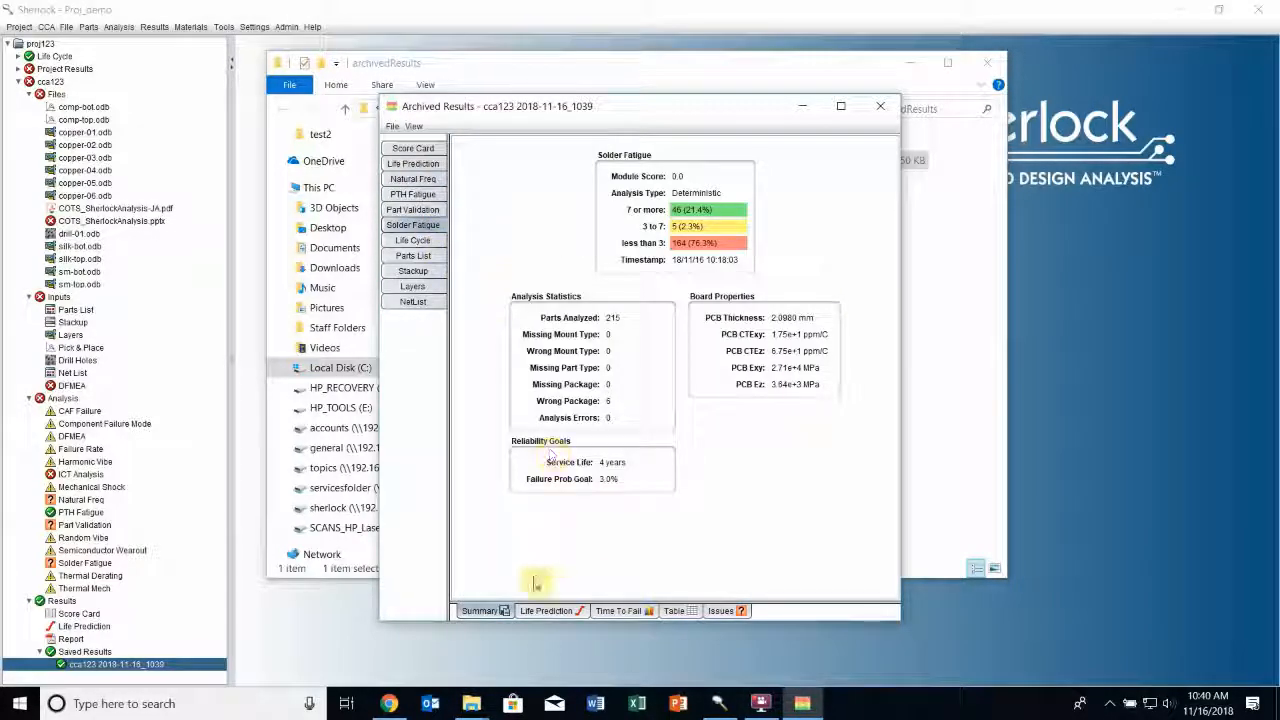
{"action": "left_click", "coordinate": [550, 612]}
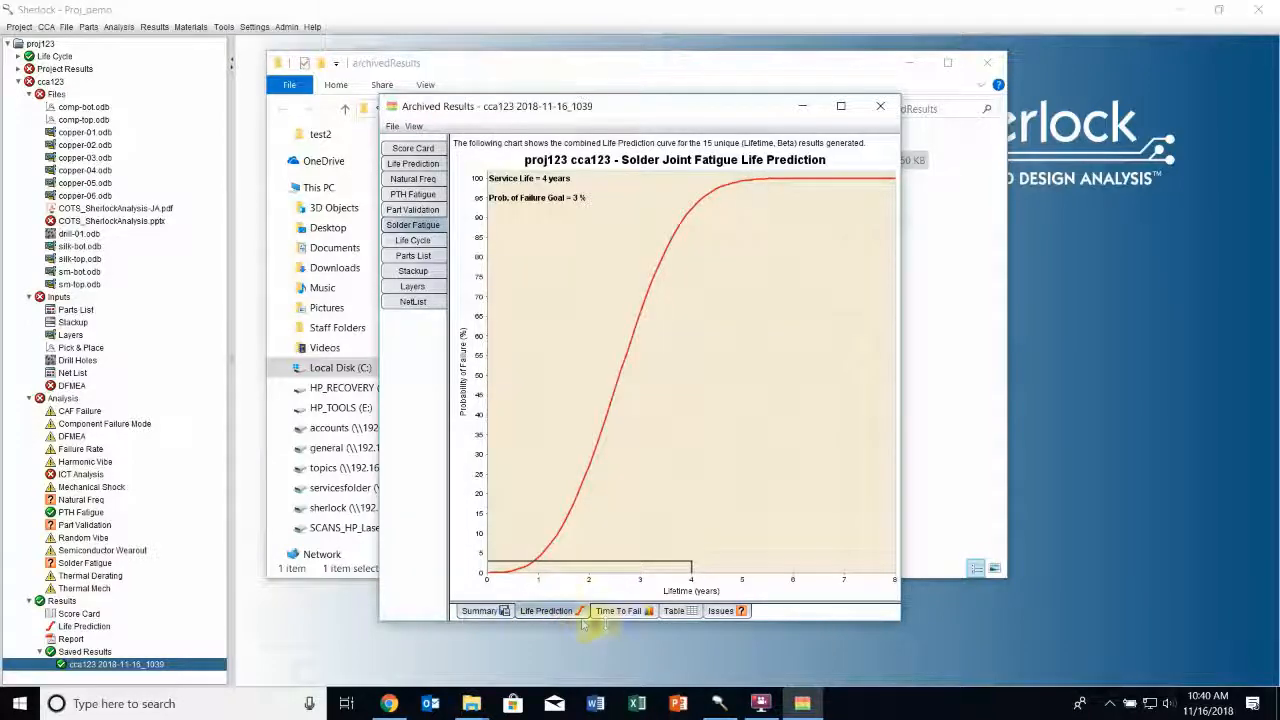
{"action": "left_click", "coordinate": [614, 613]}
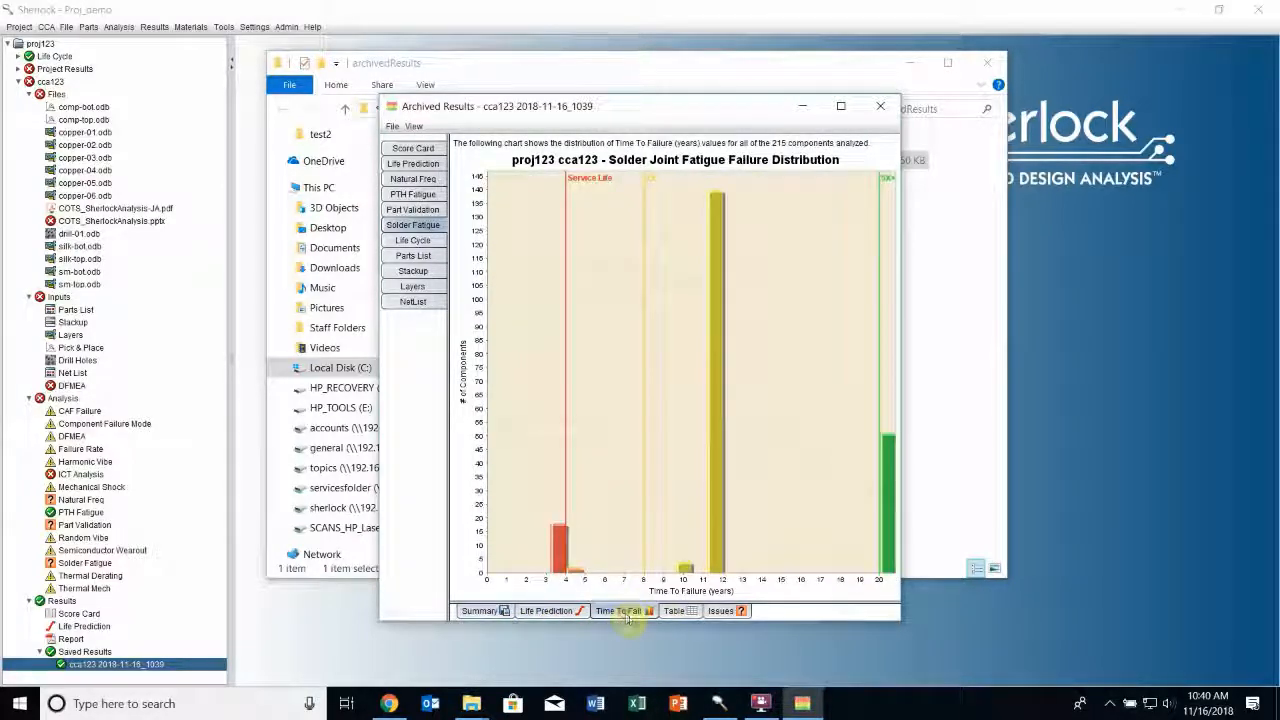
{"action": "left_click", "coordinate": [695, 613]}
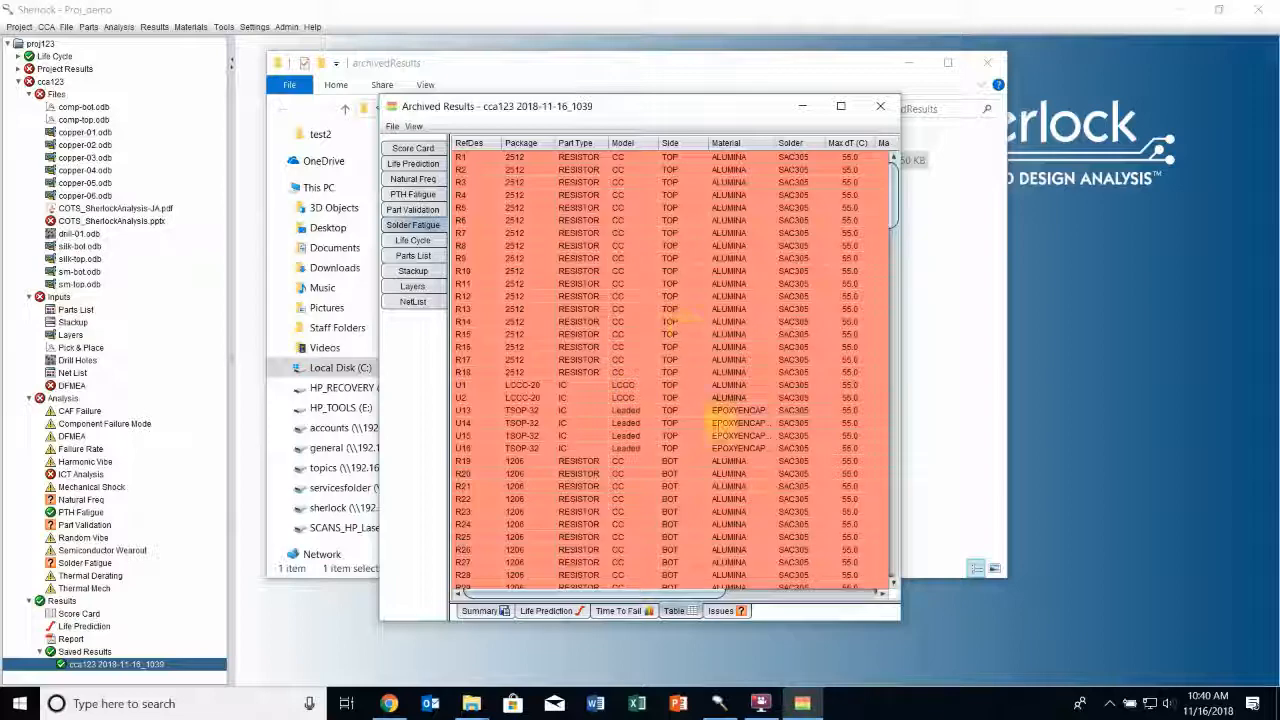
View the solder fatigue life prediction curve for resistor R6 from the component table and close the chart
{"action": "right_click", "coordinate": [548, 223]}
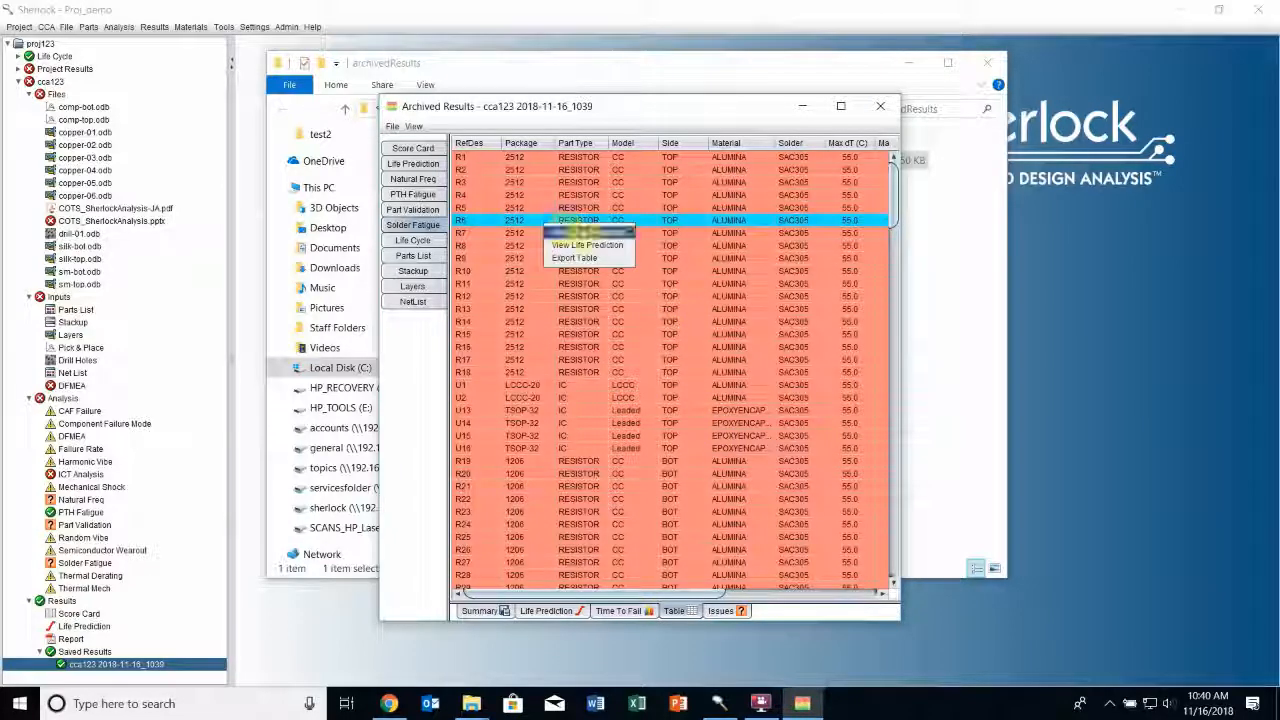
{"action": "left_click", "coordinate": [598, 246]}
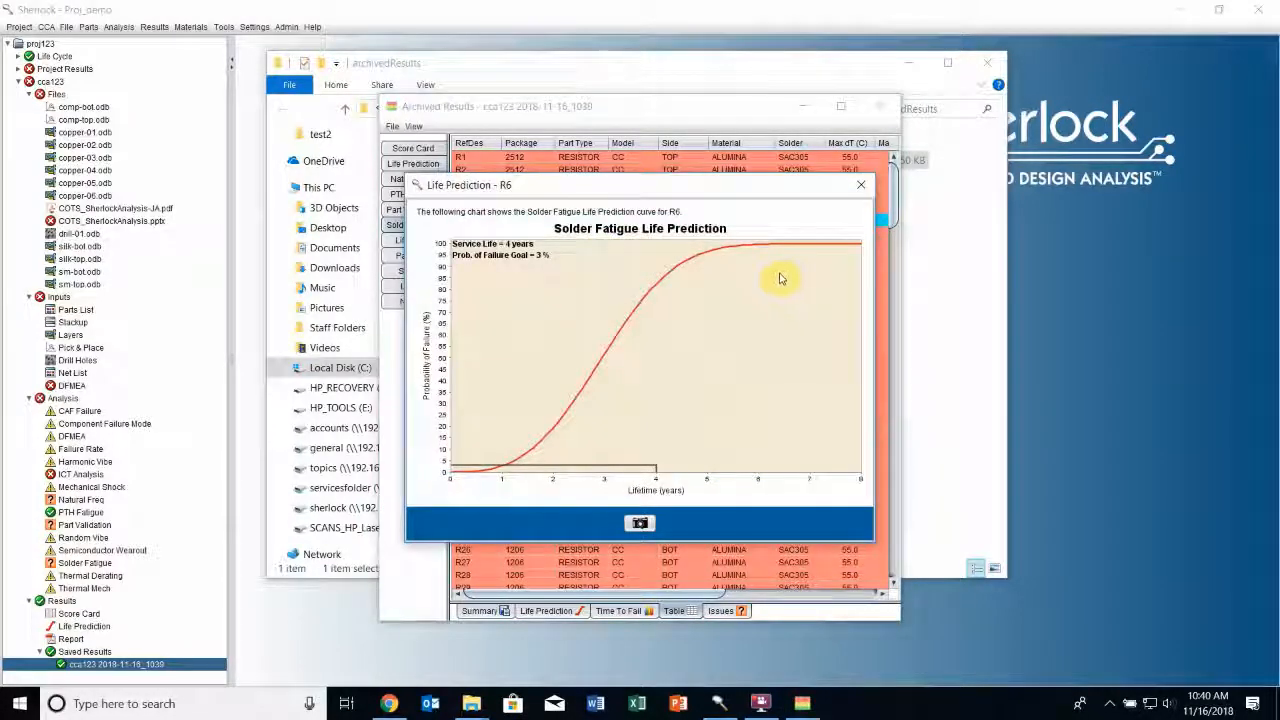
{"action": "left_click", "coordinate": [860, 185]}
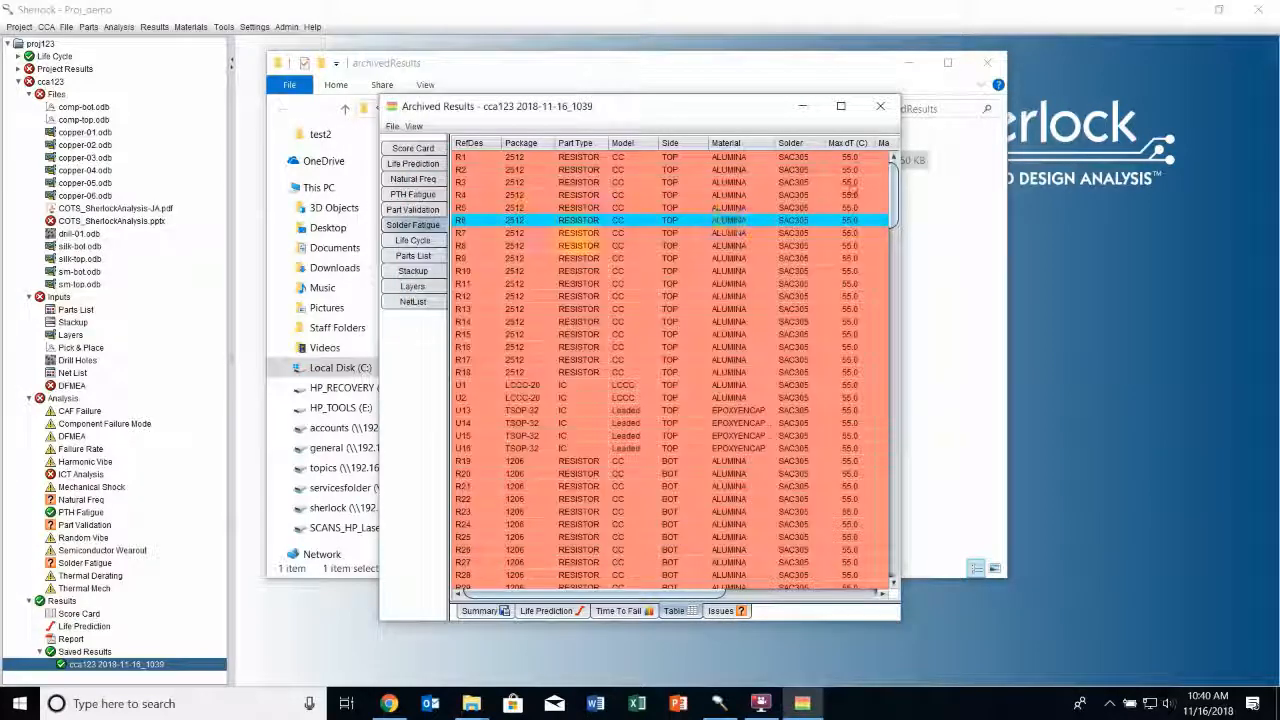
Show the archived Parts List full screen, view the part properties of capacitor C12, and close the properties and the archived results
{"action": "left_click", "coordinate": [414, 256]}
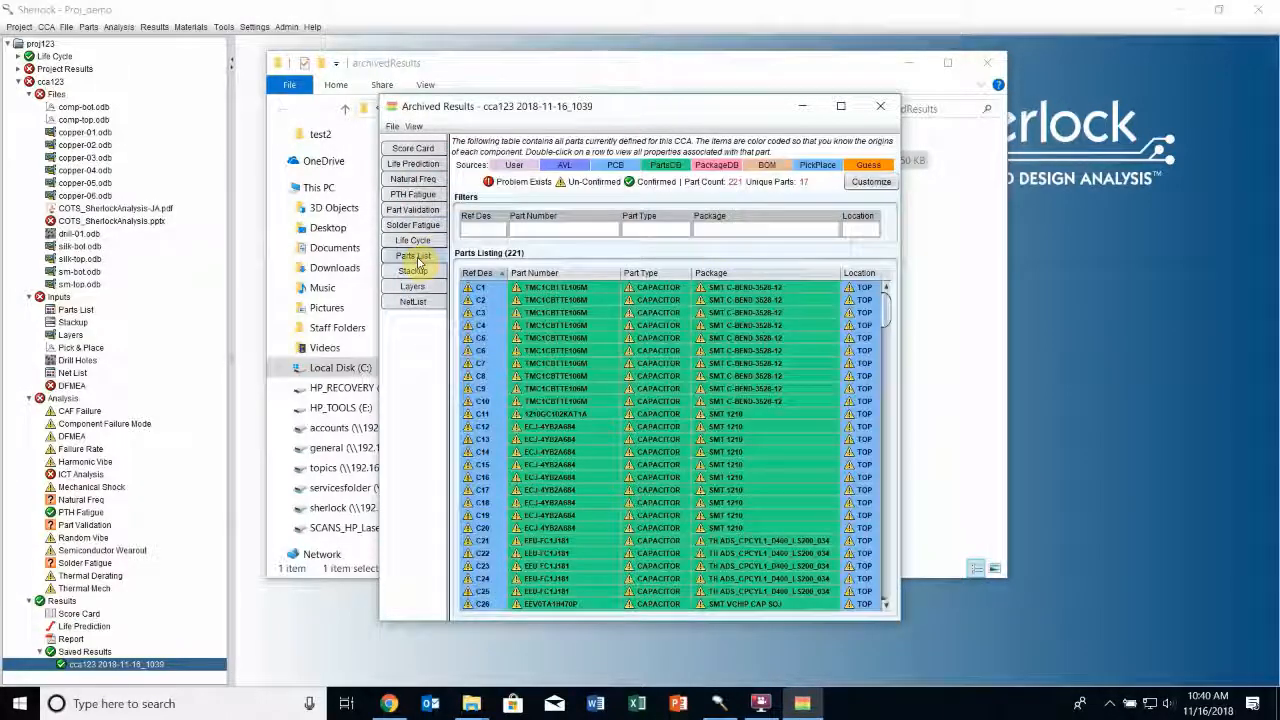
{"action": "left_click", "coordinate": [840, 106]}
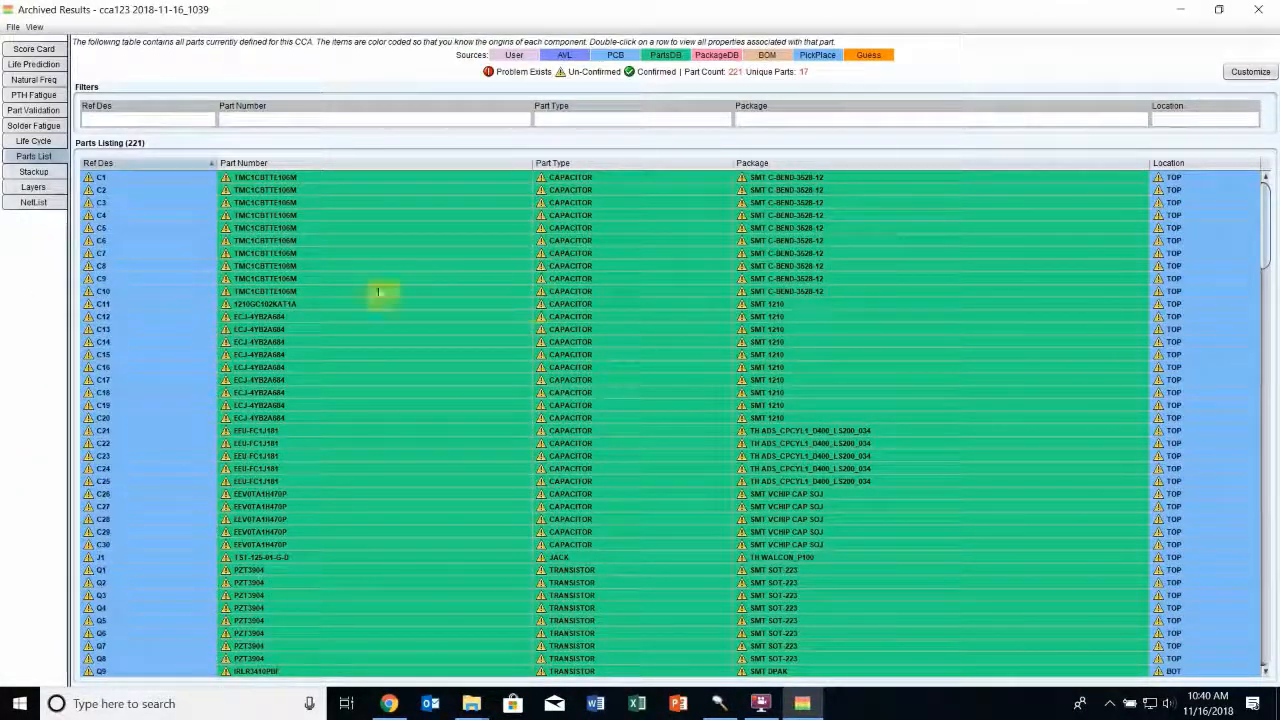
{"action": "right_click", "coordinate": [298, 319]}
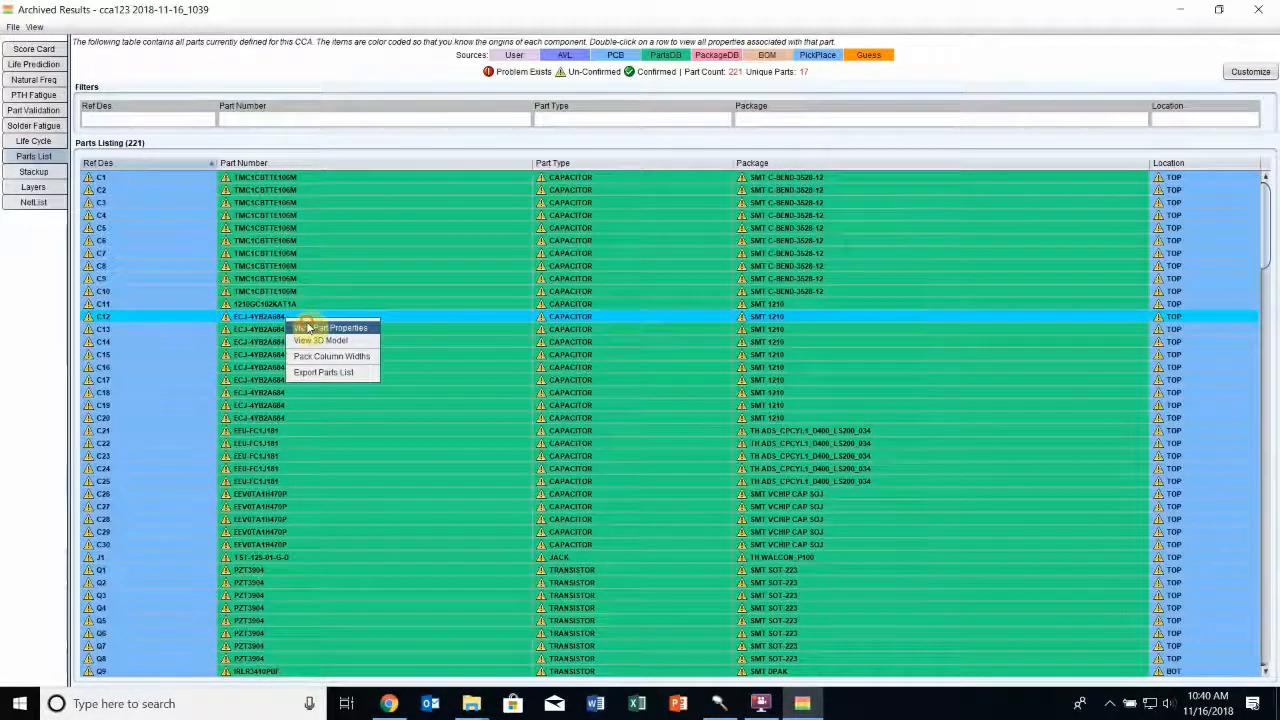
{"action": "left_click", "coordinate": [309, 331]}
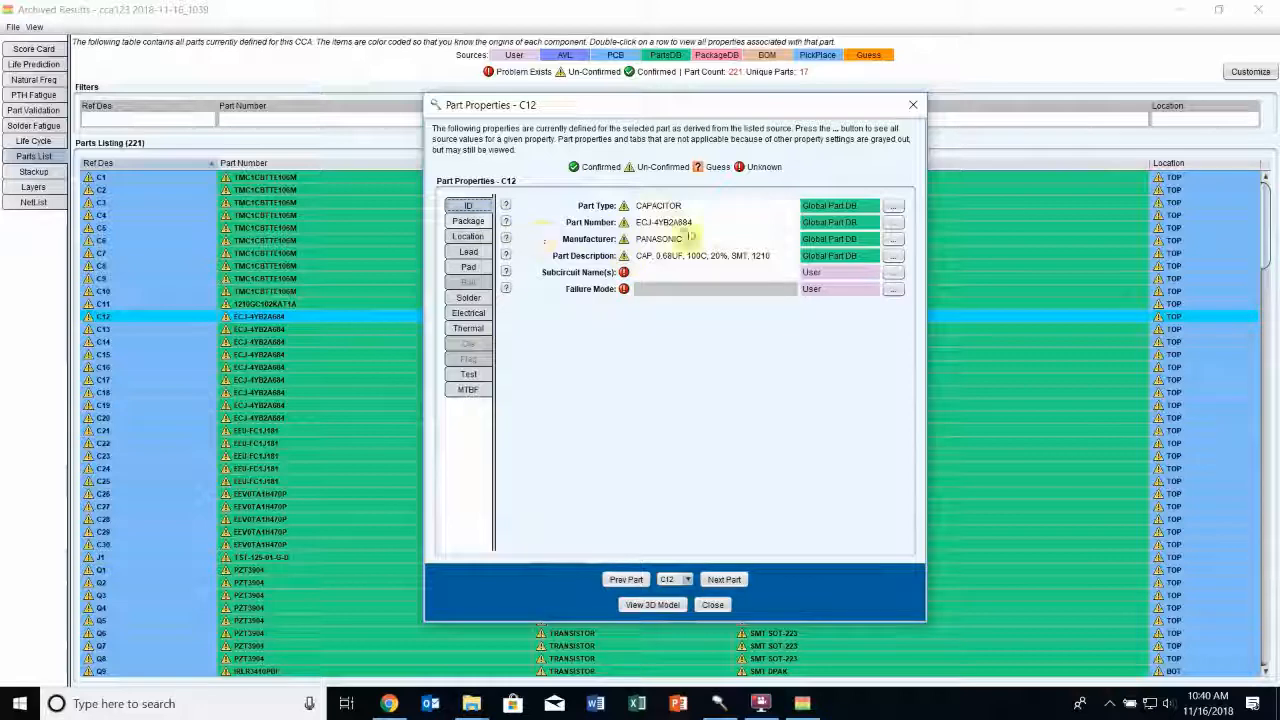
{"action": "left_click", "coordinate": [912, 104]}
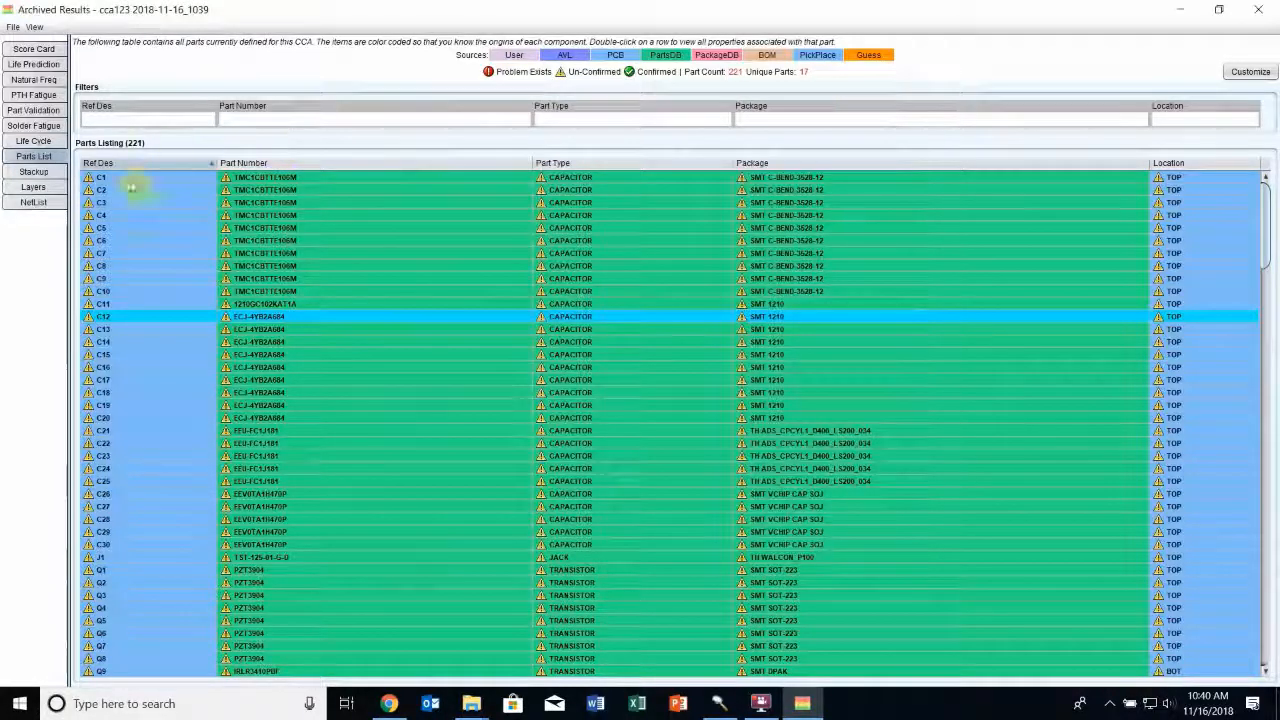
{"action": "left_click", "coordinate": [1268, 12]}
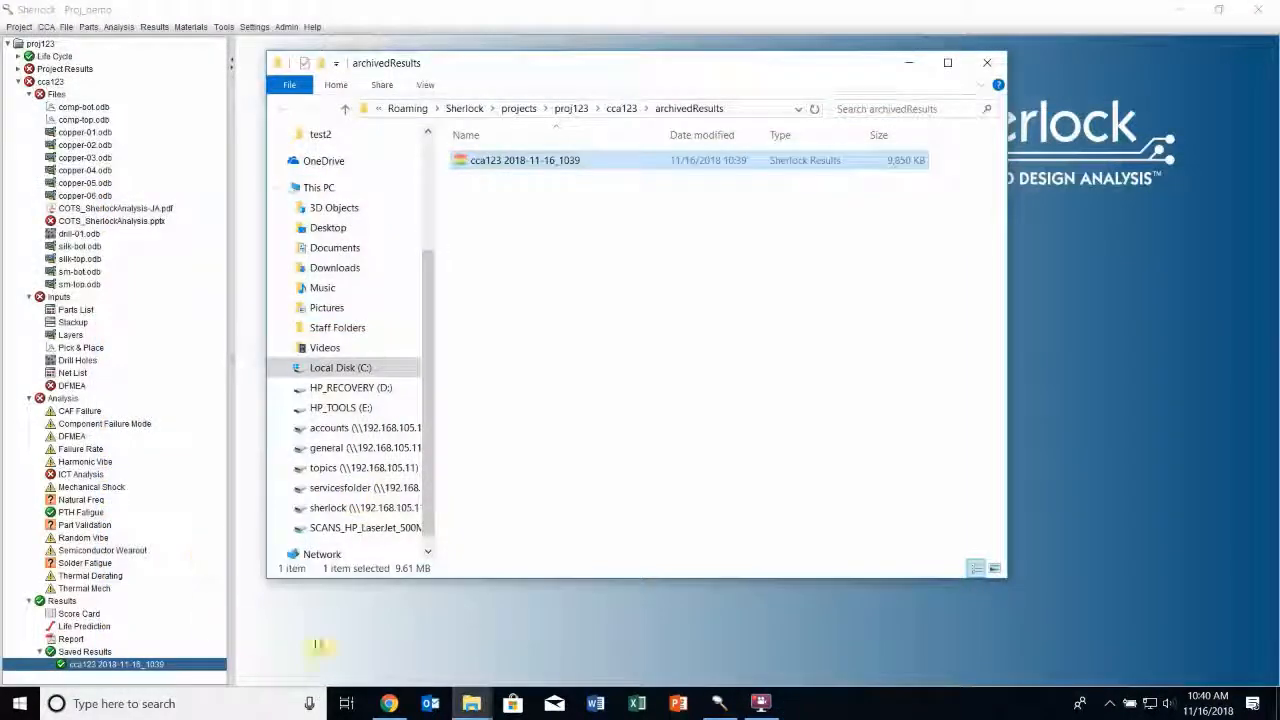